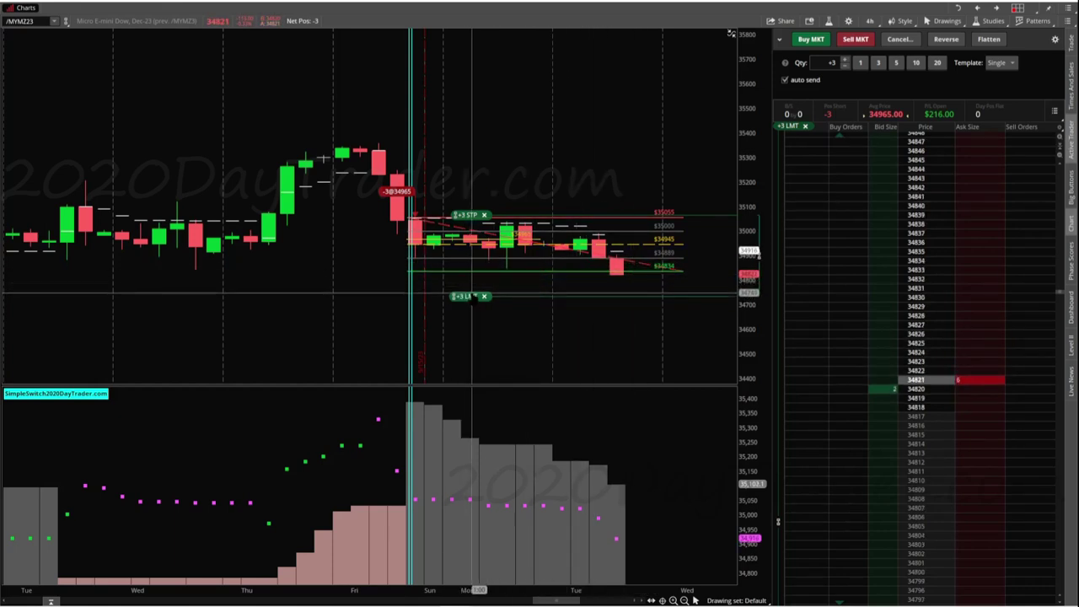
# Lower the +3 buy stop order protecting the /MYMZ23 short position to 34831
pyautogui.scroll(5, 814, 259)
pyautogui.scroll(-5, 814, 260)
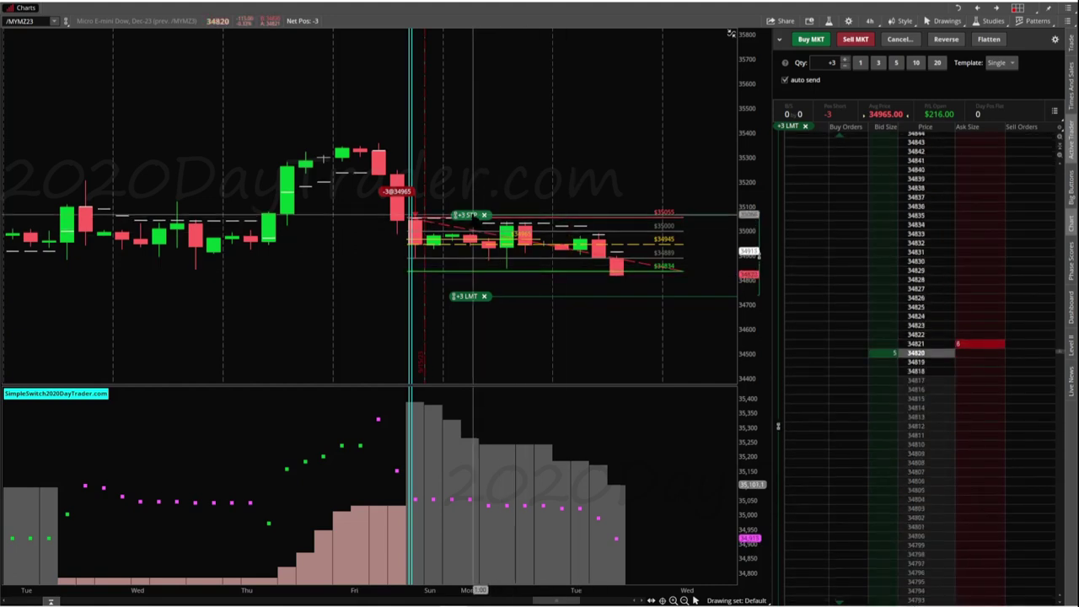
pyautogui.moveTo(470, 215); pyautogui.dragTo(472, 267)
pyautogui.scroll(4, 839, 278)
pyautogui.scroll(-1, 842, 236)
pyautogui.moveTo(847, 230); pyautogui.dragTo(847, 325)
pyautogui.moveTo(846, 210); pyautogui.dragTo(847, 277)
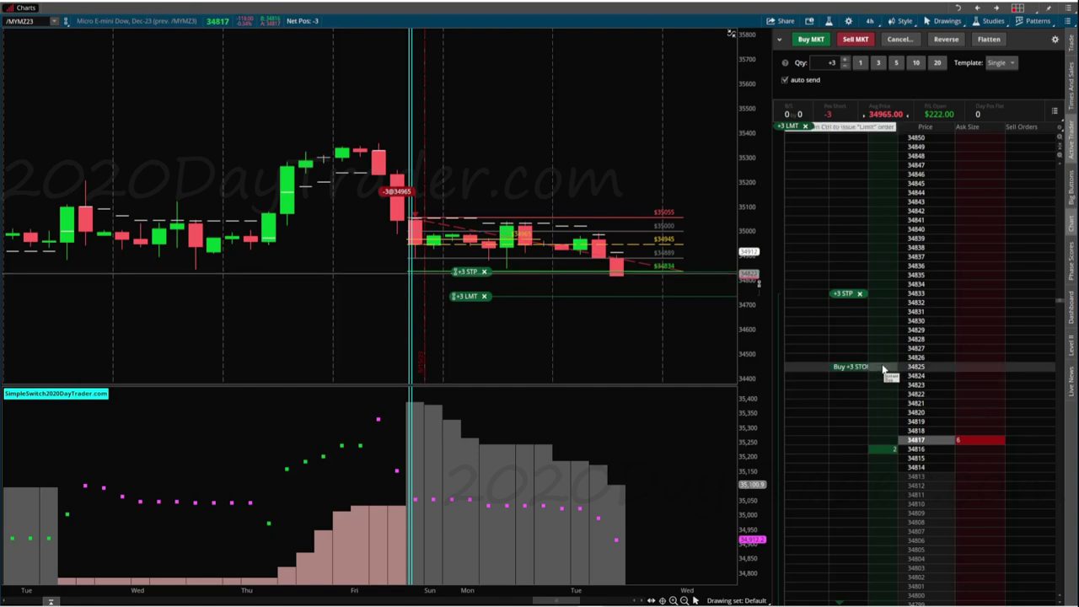
pyautogui.moveTo(845, 294); pyautogui.dragTo(850, 313)
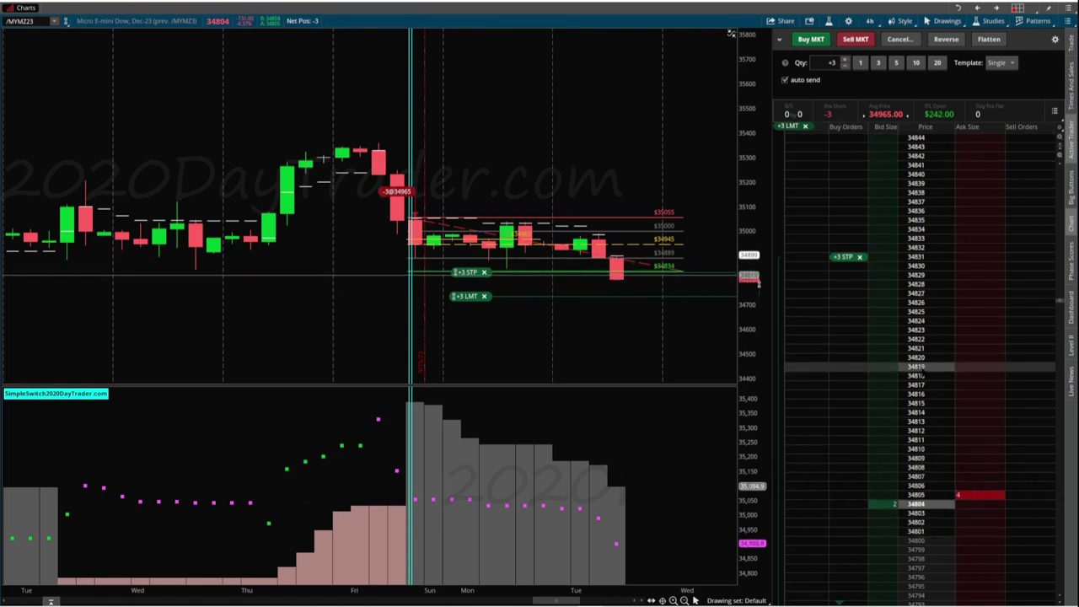
pyautogui.click(931, 127)
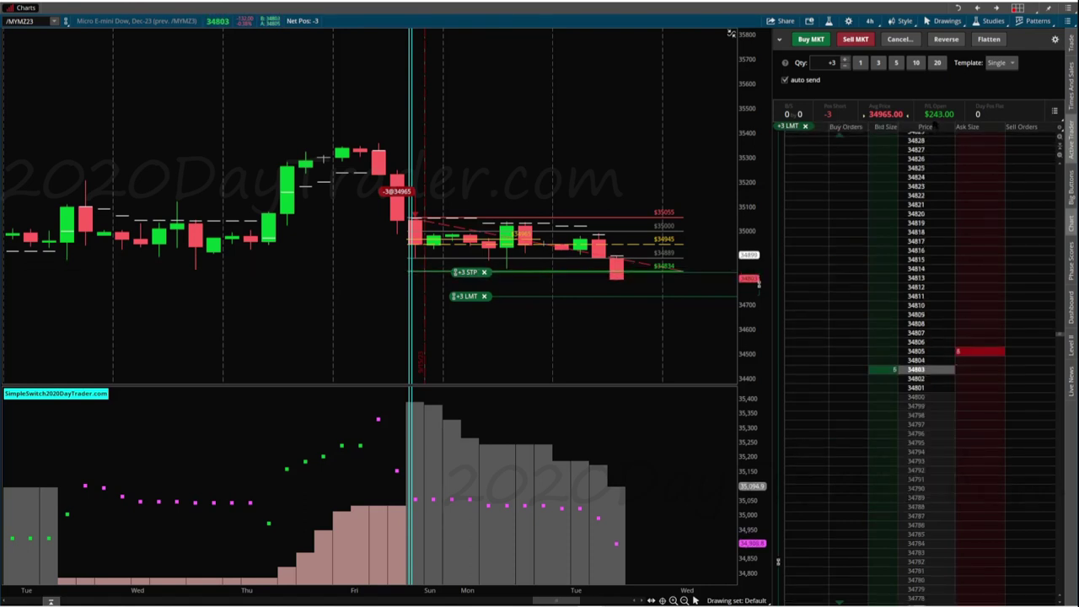
pyautogui.scroll(4, 918, 173)
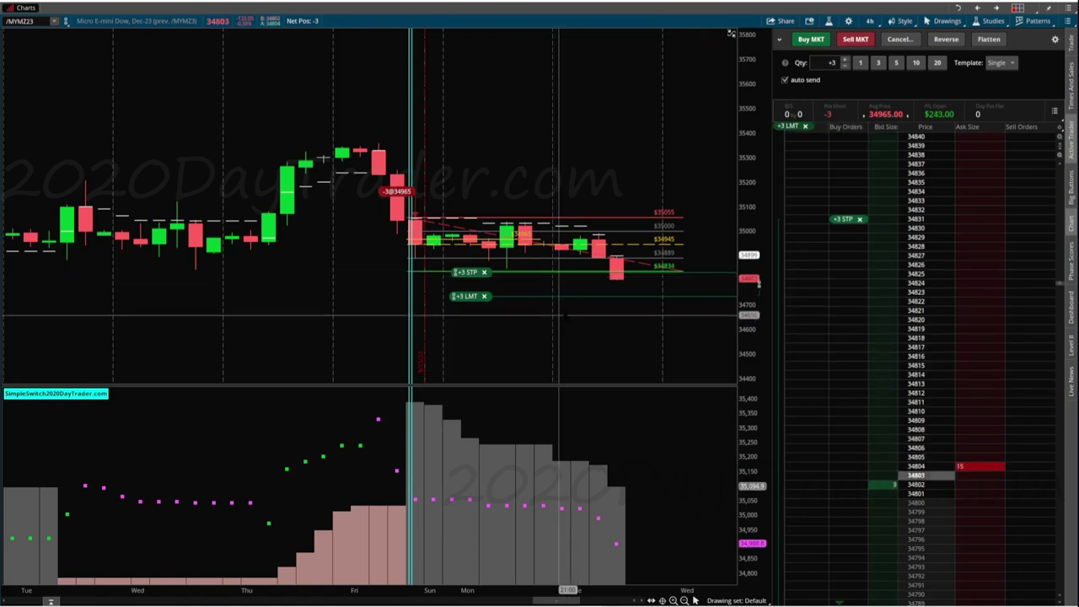
# Move the +3 buy limit order of the /MYMZ23 short position down to about 34530
pyautogui.moveTo(469, 296); pyautogui.dragTo(469, 347)
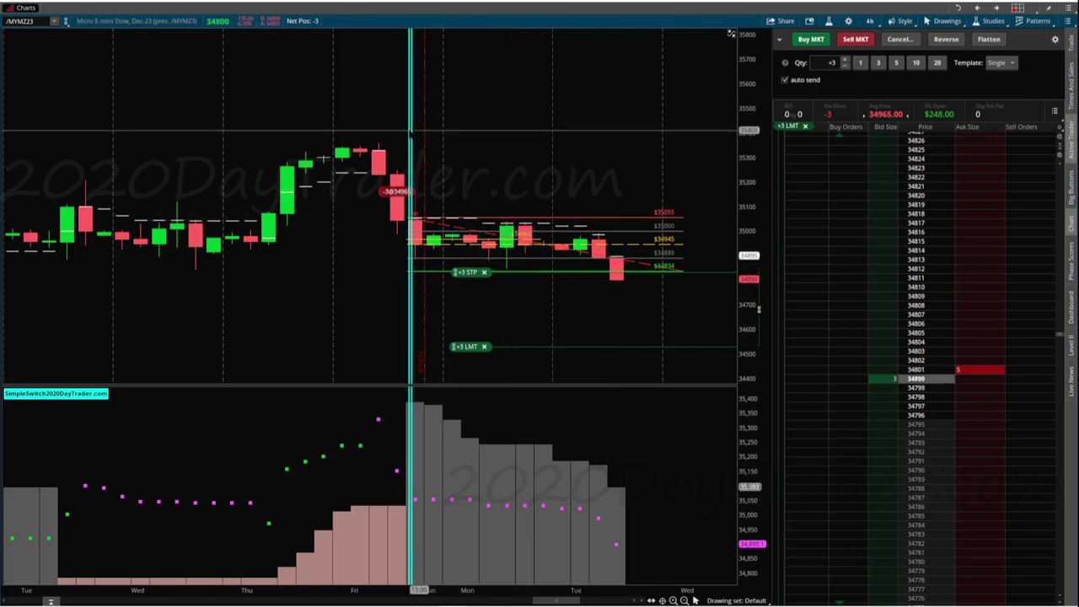
pyautogui.click(684, 599)
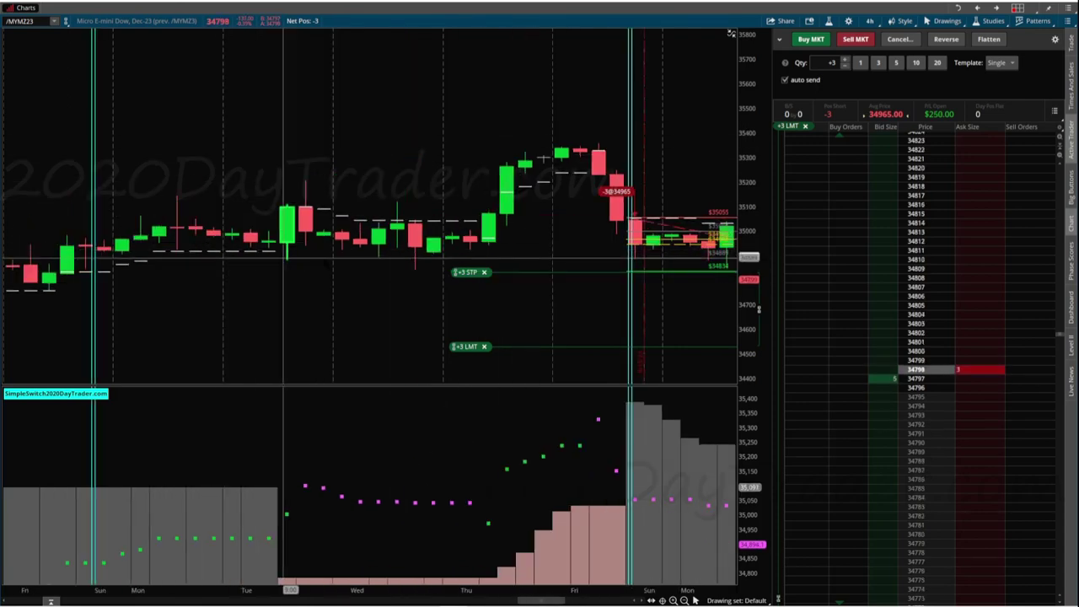
pyautogui.click(672, 600)
pyautogui.scroll(-1, 694, 598)
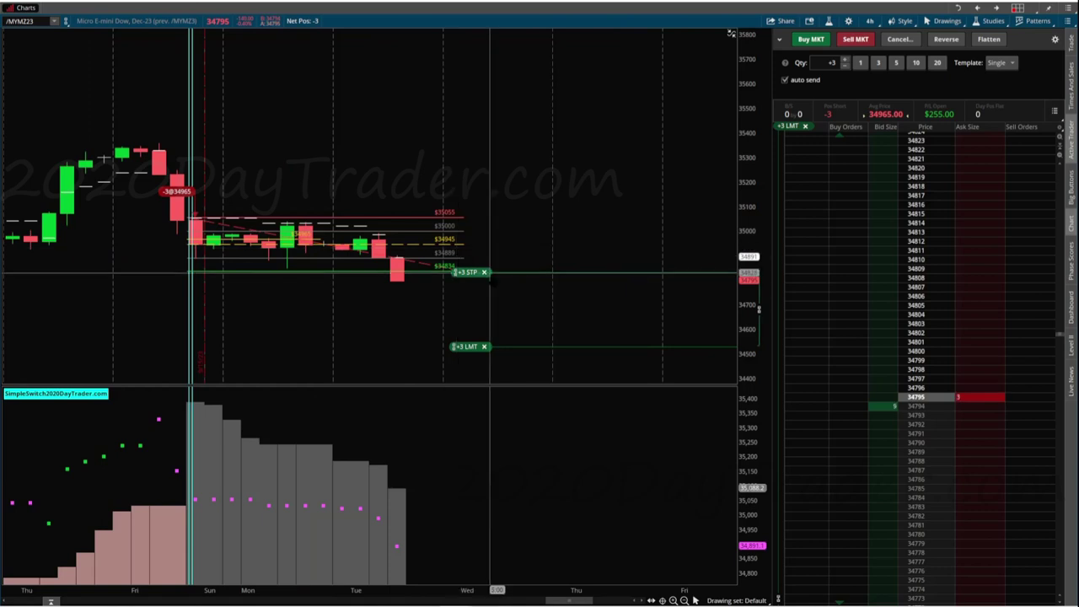
pyautogui.scroll(2, 693, 598)
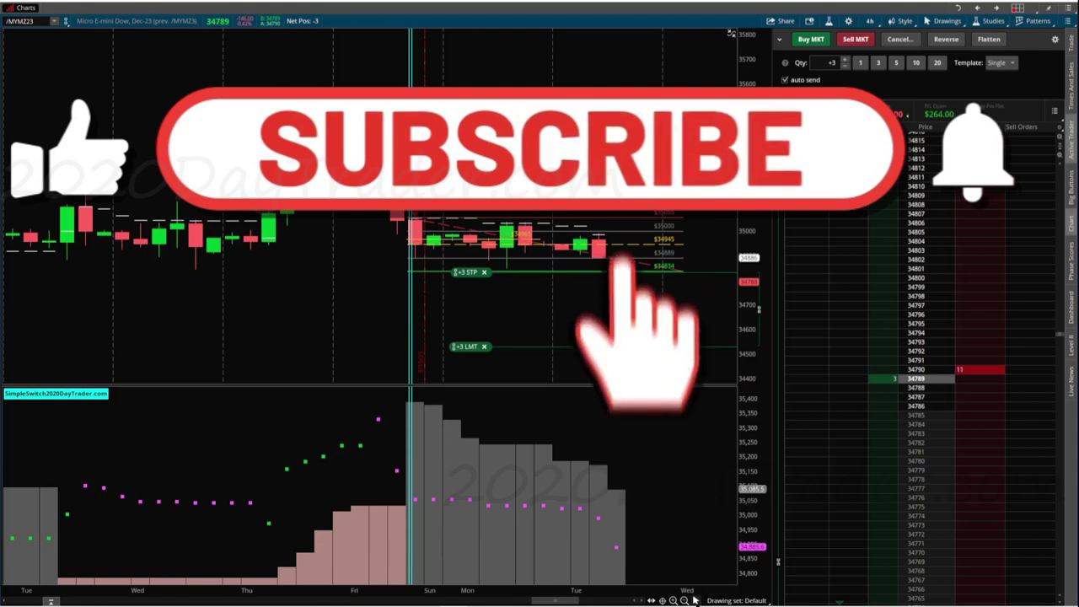
# Draw quadrant lines right of the latest candle from about 34943 down to 34723 and color all five curves gray
pyautogui.moveTo(695, 600)
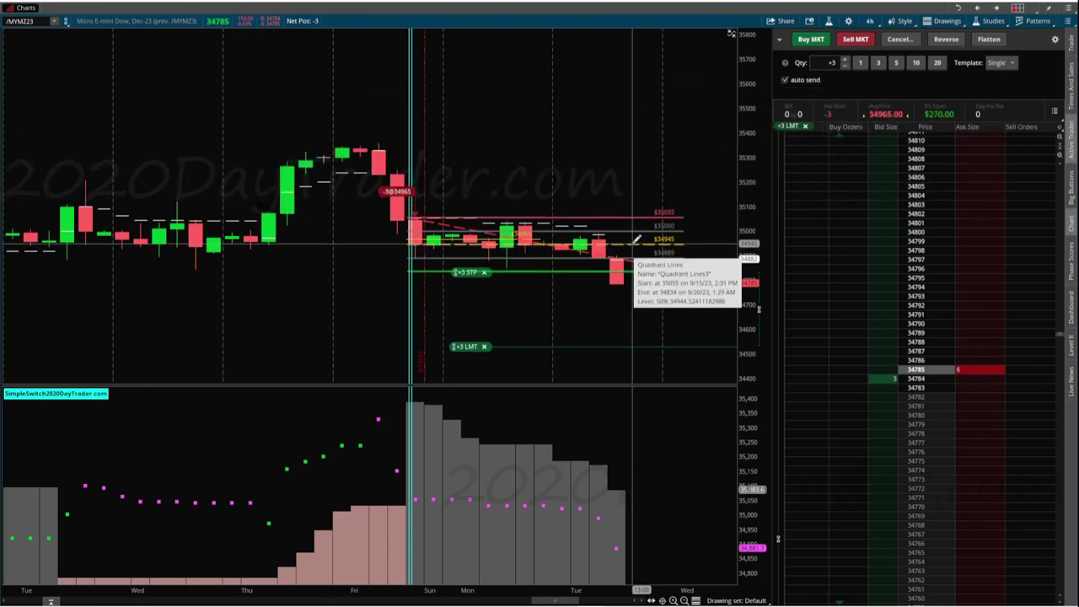
pyautogui.moveTo(638, 241); pyautogui.dragTo(721, 294)
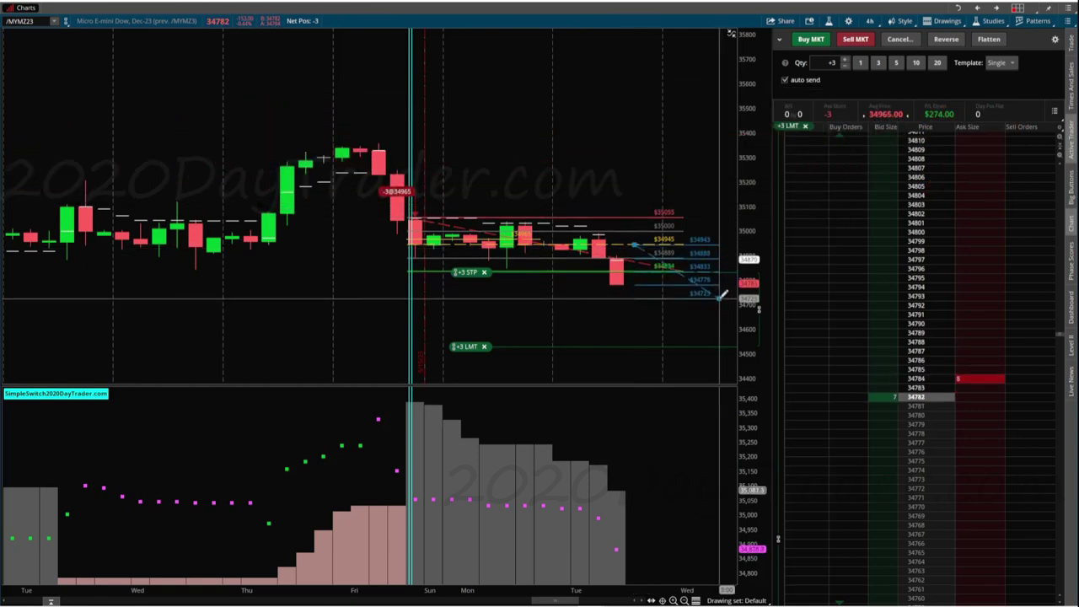
pyautogui.rightClick(670, 305)
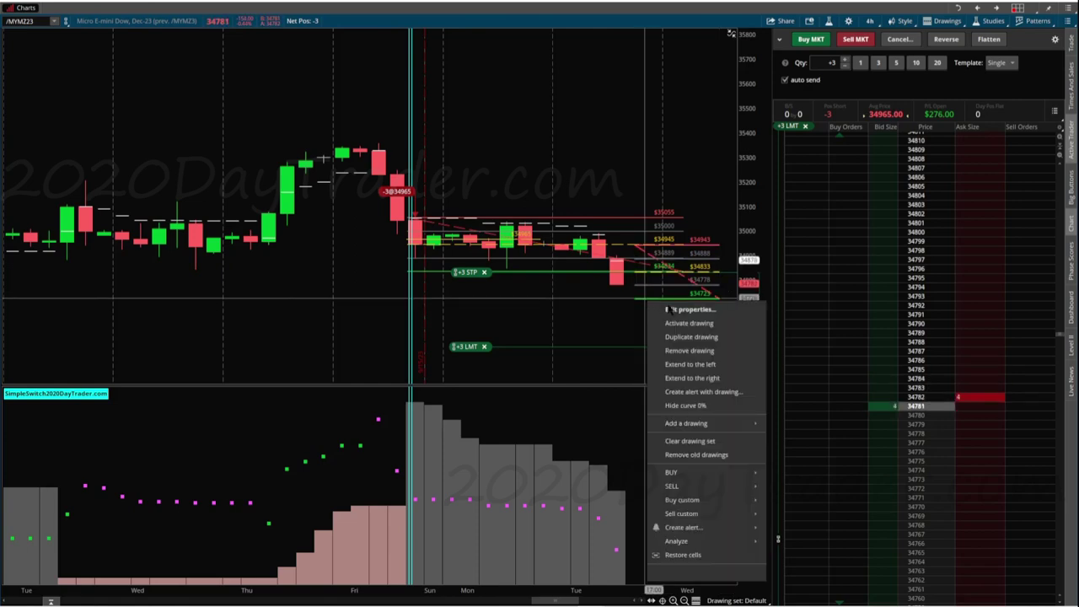
pyautogui.click(672, 310)
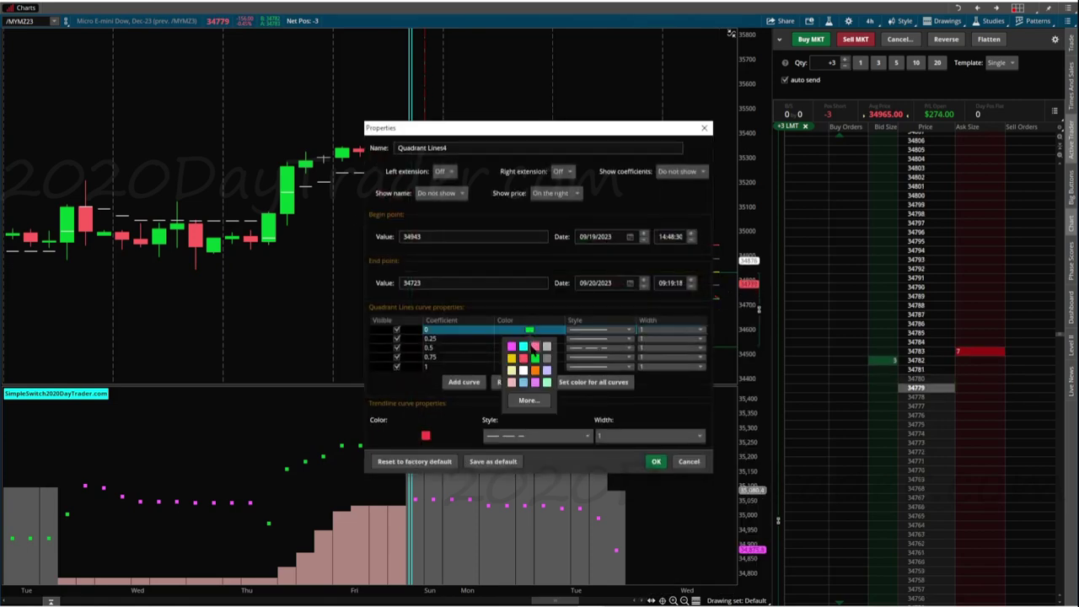
pyautogui.click(545, 359)
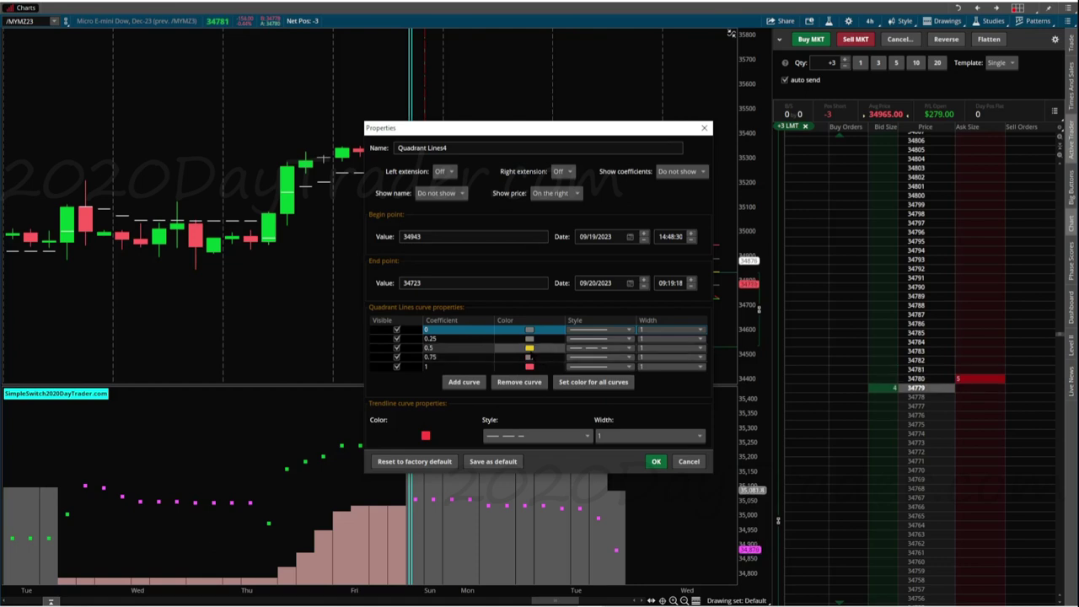
pyautogui.click(528, 347)
pyautogui.click(546, 376)
pyautogui.click(531, 366)
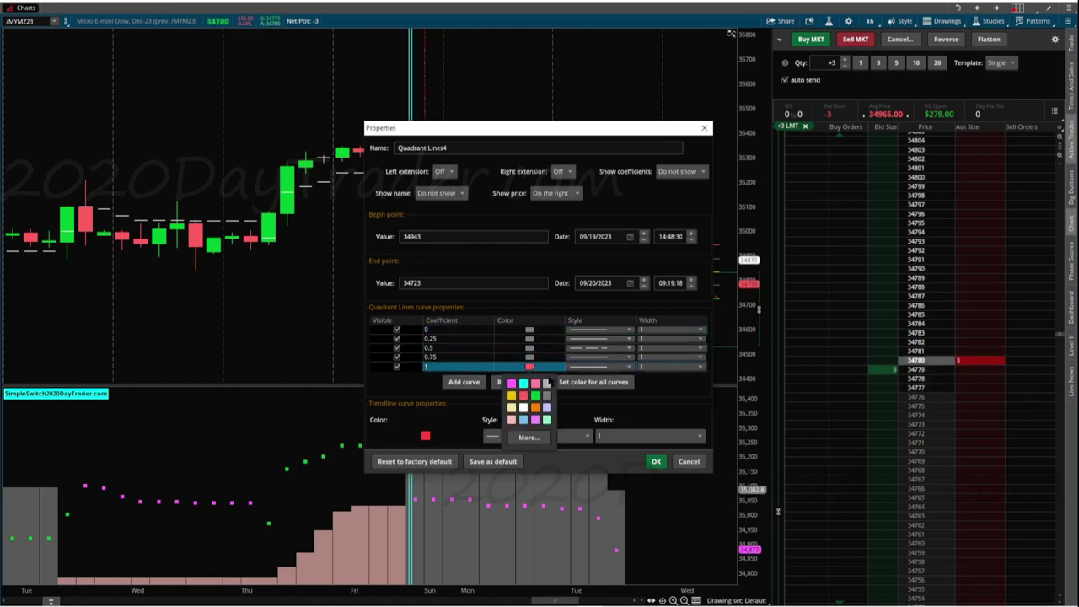
pyautogui.click(656, 461)
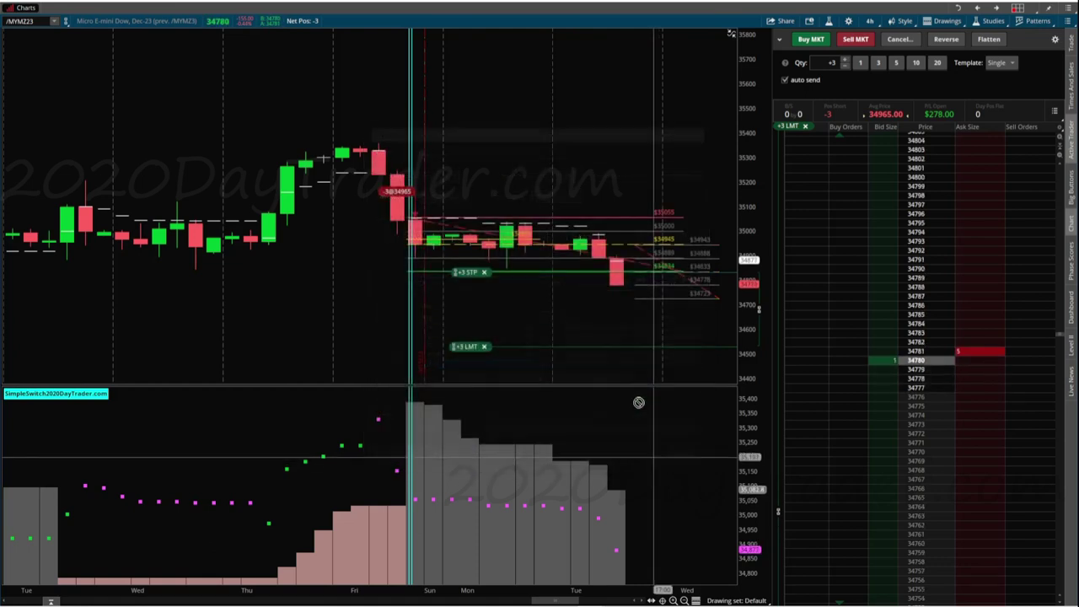
# Change the trendline color of the new gray quadrant lines to green
pyautogui.rightClick(693, 292)
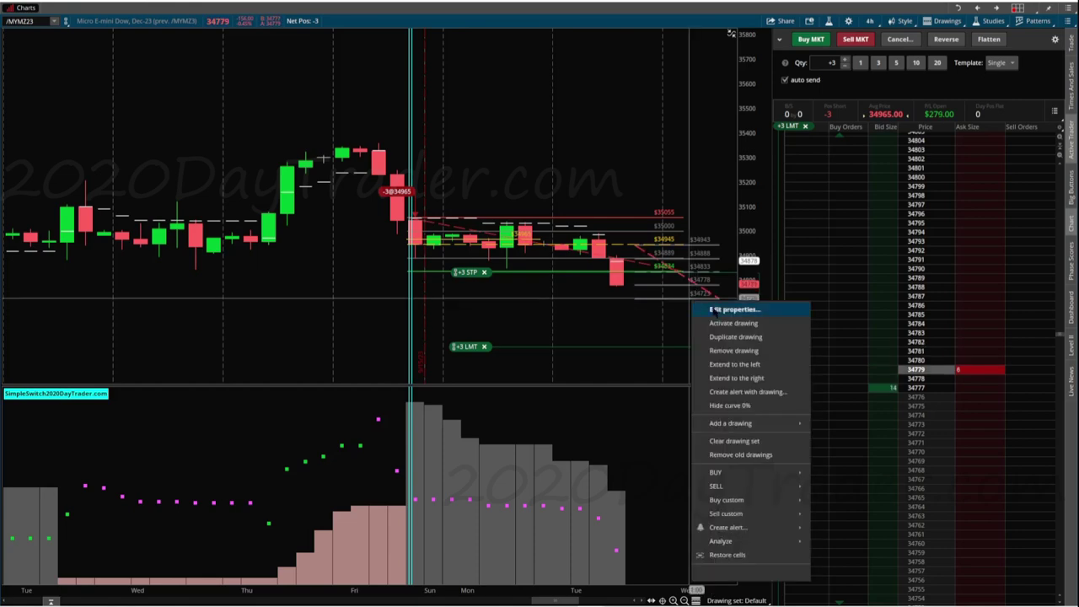
pyautogui.click(718, 310)
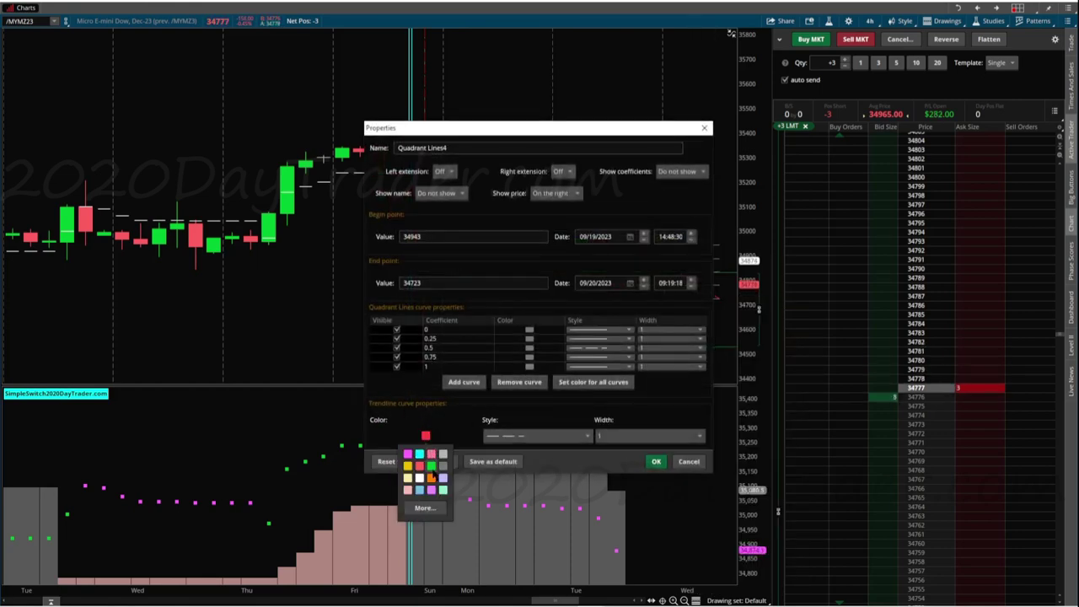
pyautogui.click(656, 461)
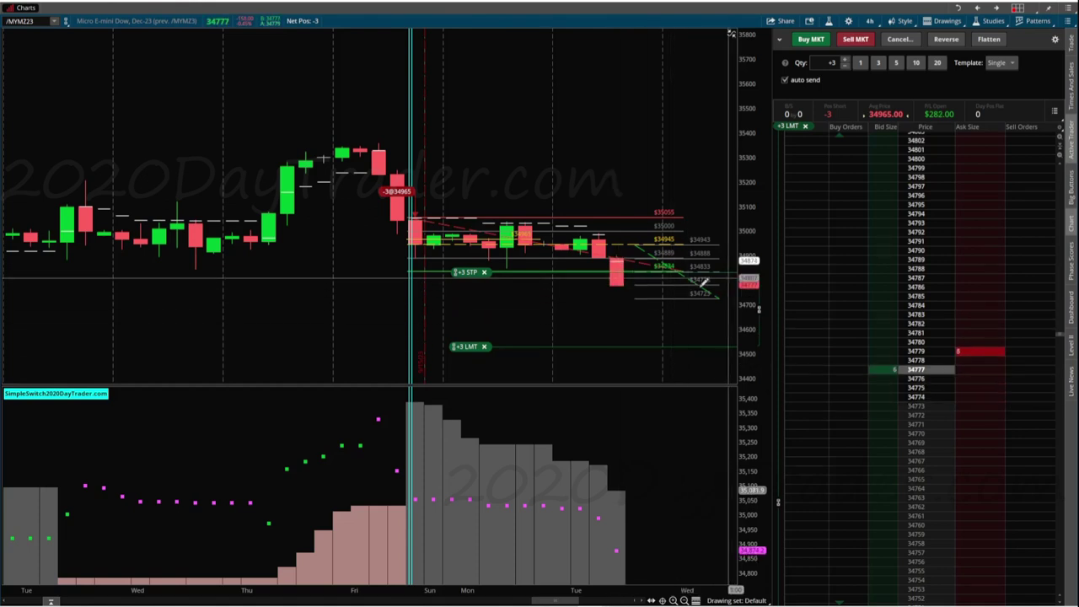
# Switch the /MYMZ23 chart to the 5 D : 5m time frame and zoom in on Tuesday's price drop
pyautogui.scroll(-2, 609, 293)
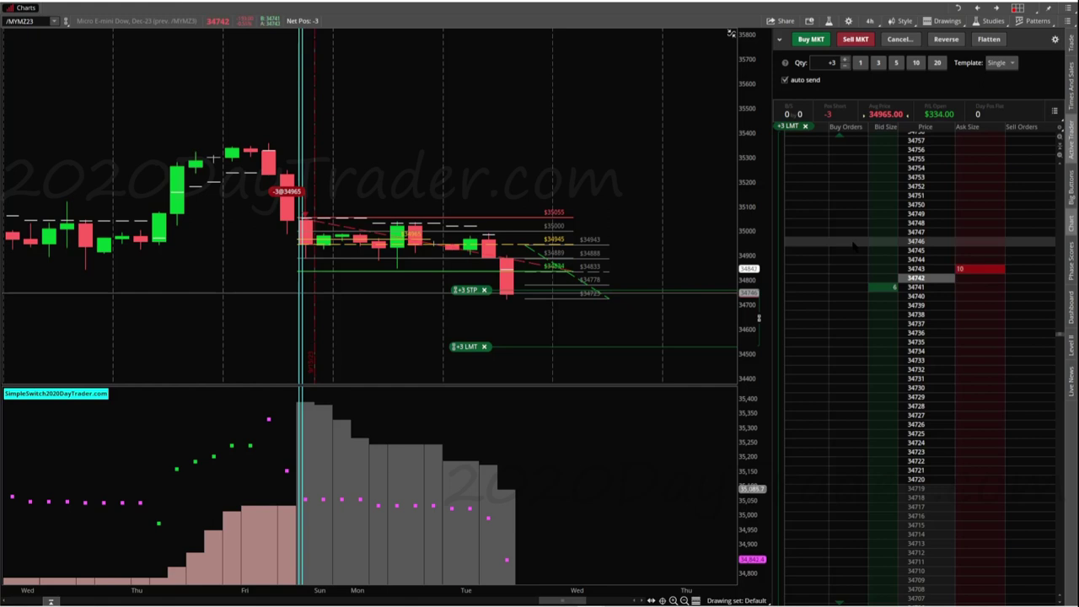
pyautogui.click(868, 20)
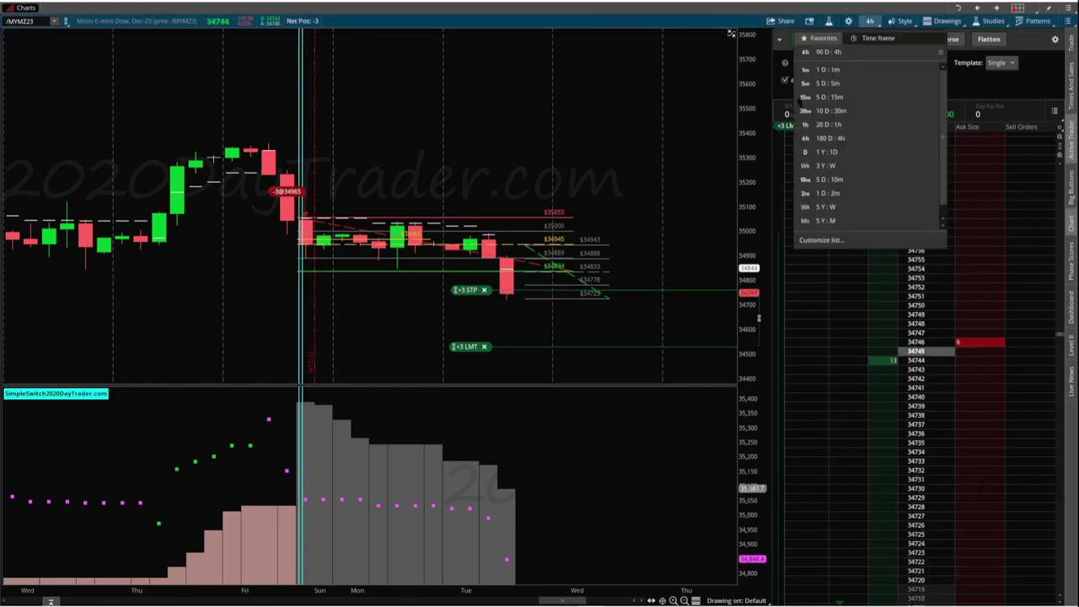
pyautogui.click(849, 85)
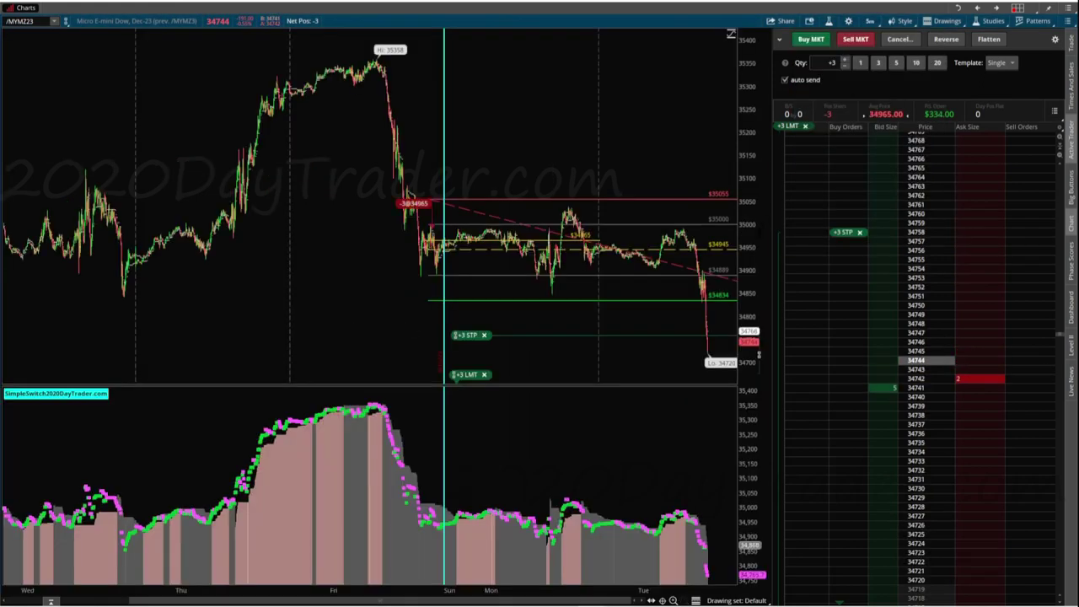
pyautogui.moveTo(665, 263); pyautogui.dragTo(715, 312)
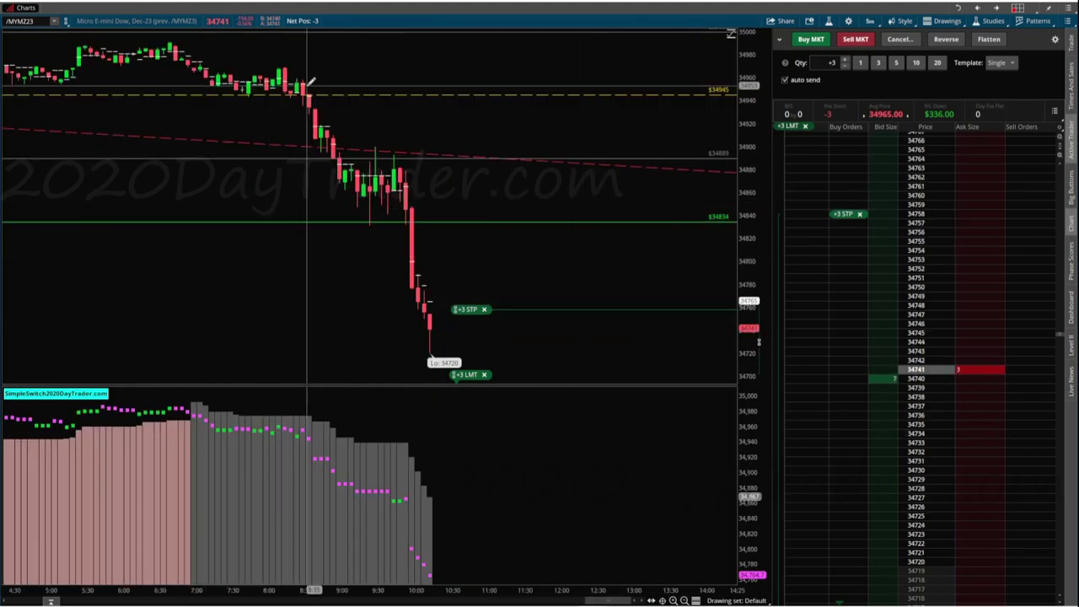
pyautogui.scroll(6, 498, 310)
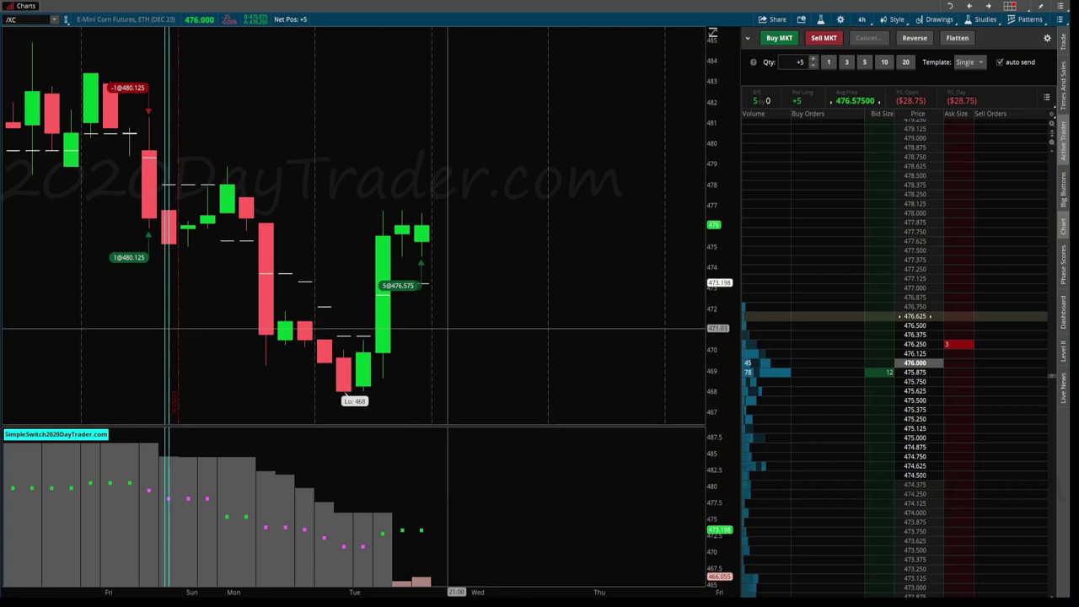
# Draw a price level line from the latest candles on the /XC corn chart and set its price to 476.575
pyautogui.scroll(2, 396, 242)
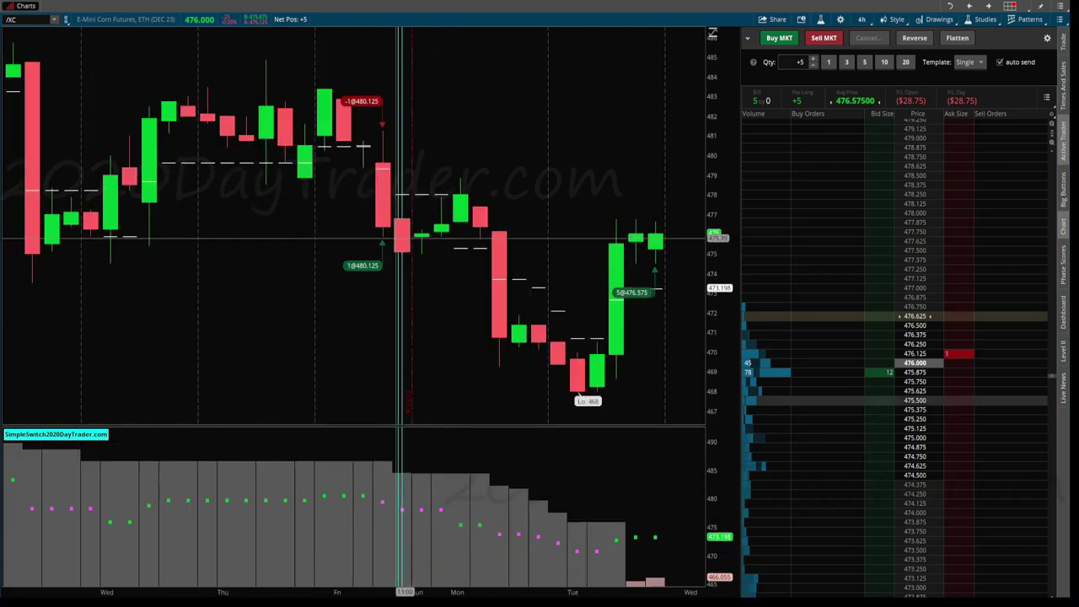
pyautogui.scroll(-1, 396, 242)
pyautogui.scroll(-2, 416, 222)
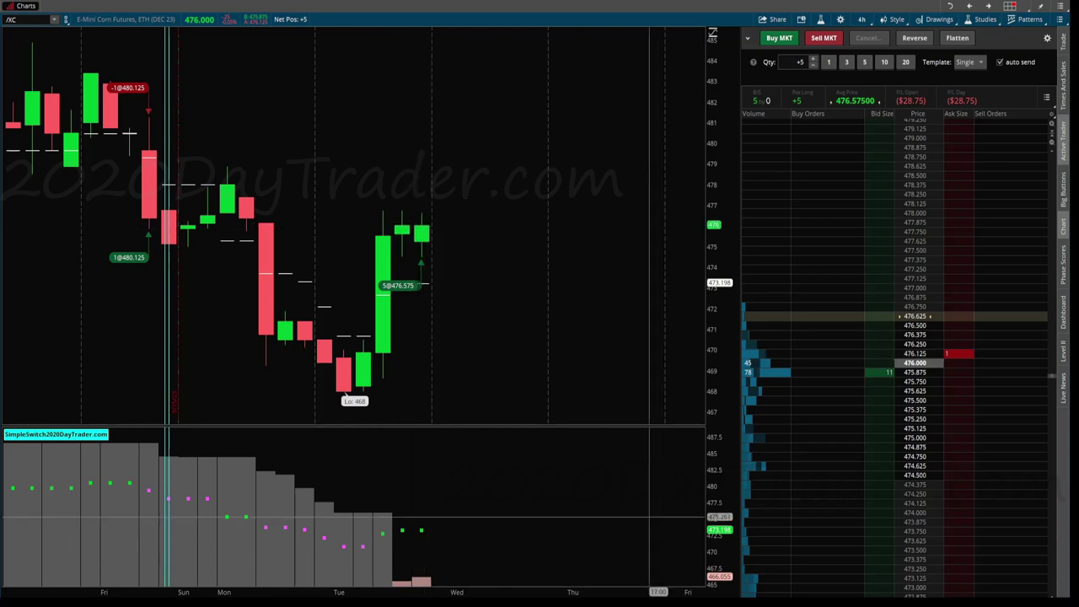
pyautogui.moveTo(675, 516)
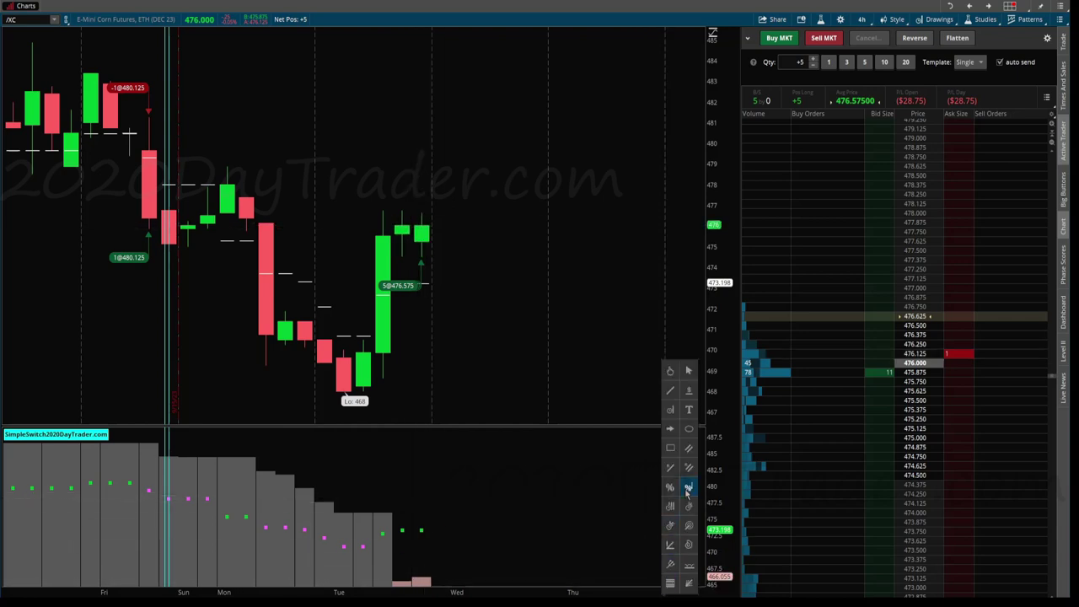
pyautogui.click(688, 408)
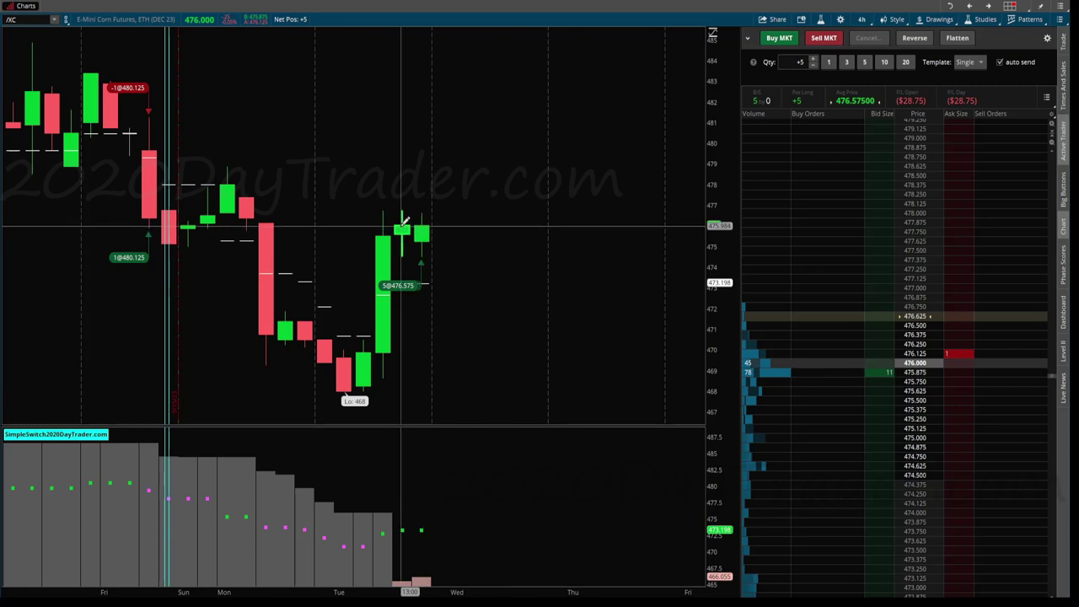
pyautogui.rightClick(529, 224)
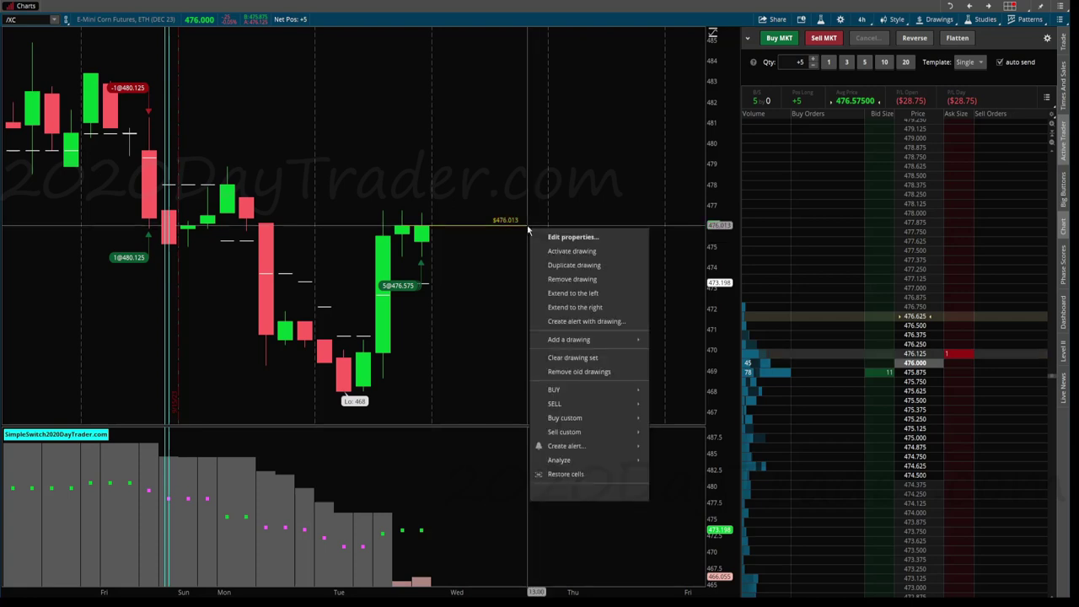
pyautogui.click(571, 238)
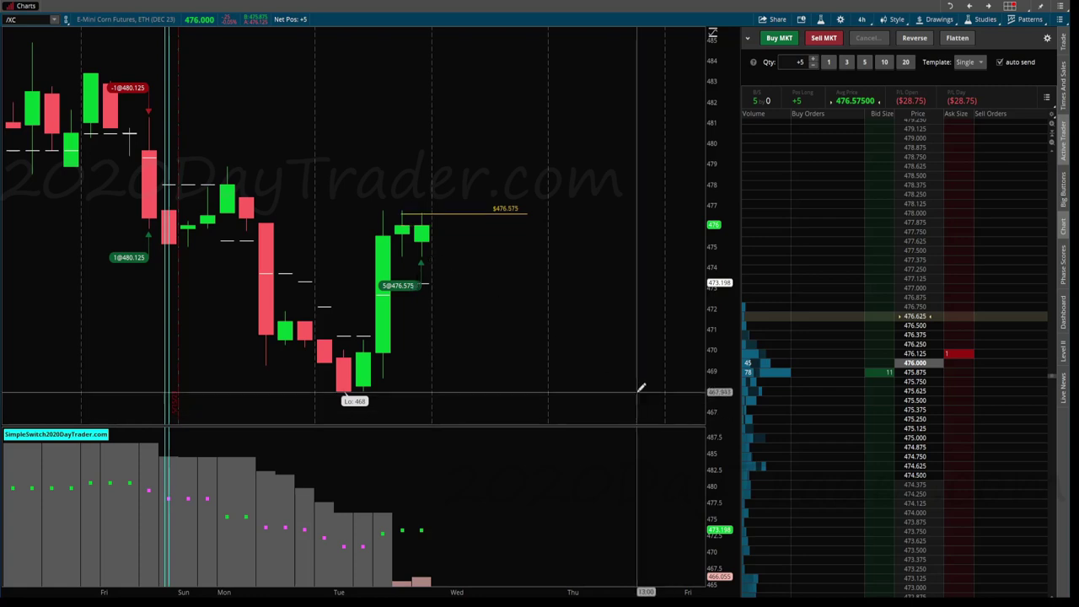
pyautogui.moveTo(430, 220); pyautogui.dragTo(429, 208)
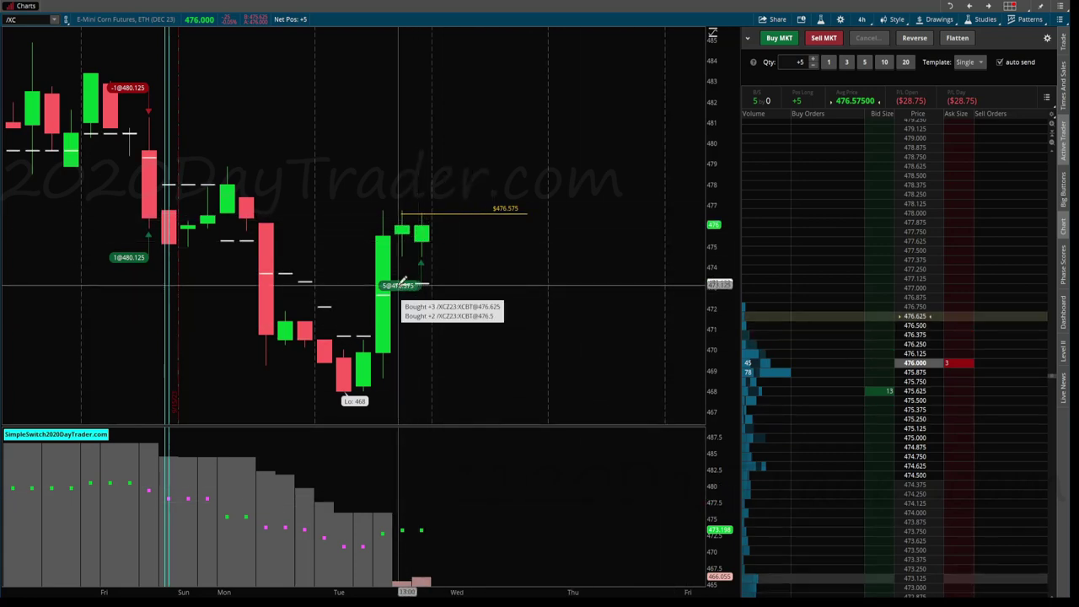
# Draw quadrant lines on the /XC chart from 473.125 up to about 478.9
pyautogui.click(679, 581)
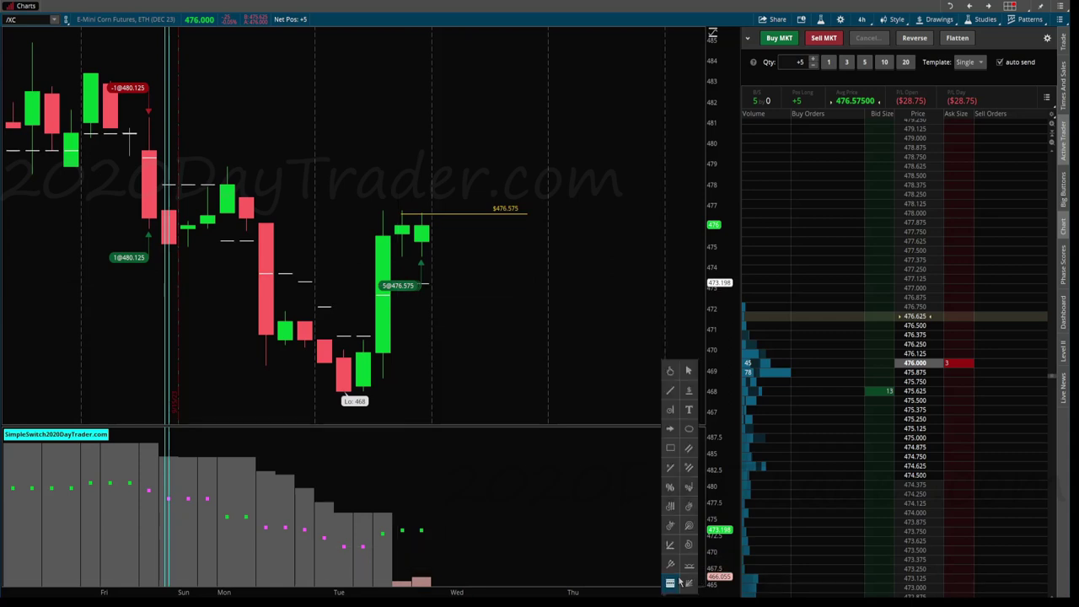
pyautogui.click(669, 582)
pyautogui.click(396, 283)
pyautogui.click(561, 171)
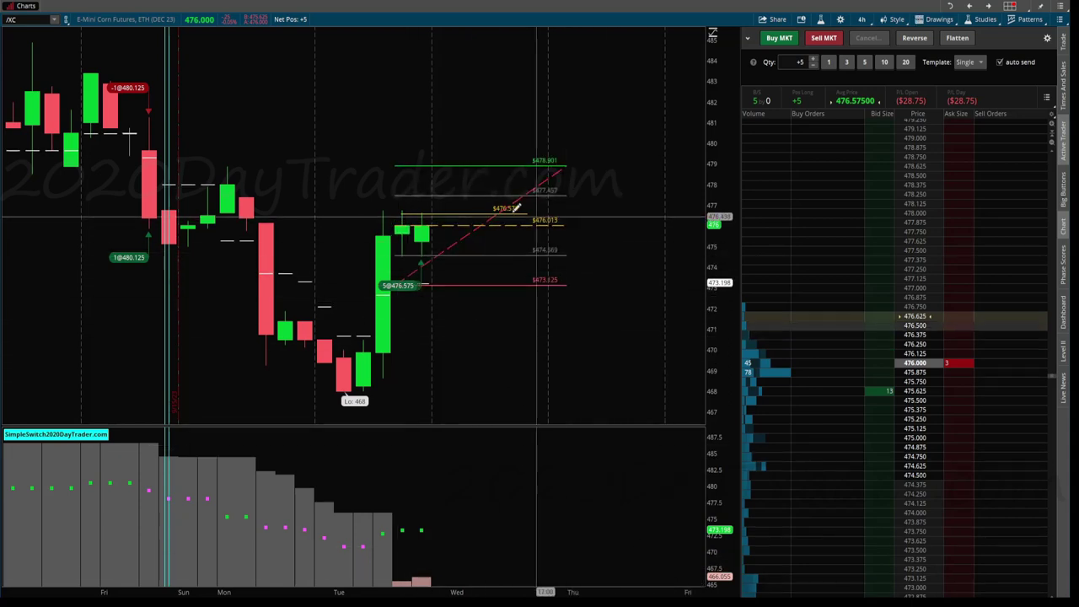
# Place an OCO exit for the 5 /XC contracts with a sell limit at 479.000 and a linked sell stop at 473.000
pyautogui.click(956, 128)
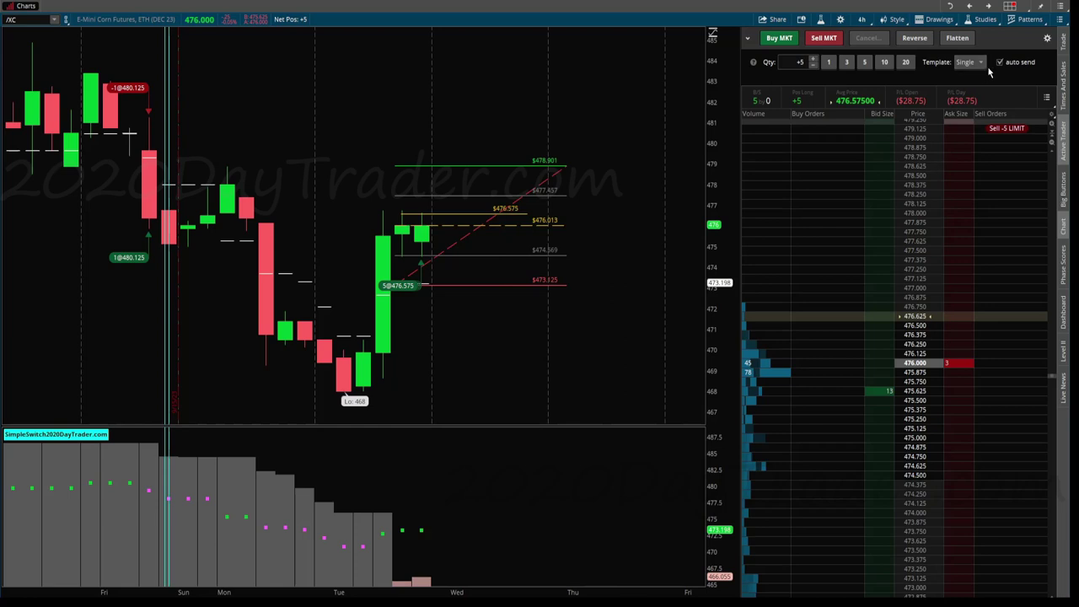
pyautogui.click(980, 62)
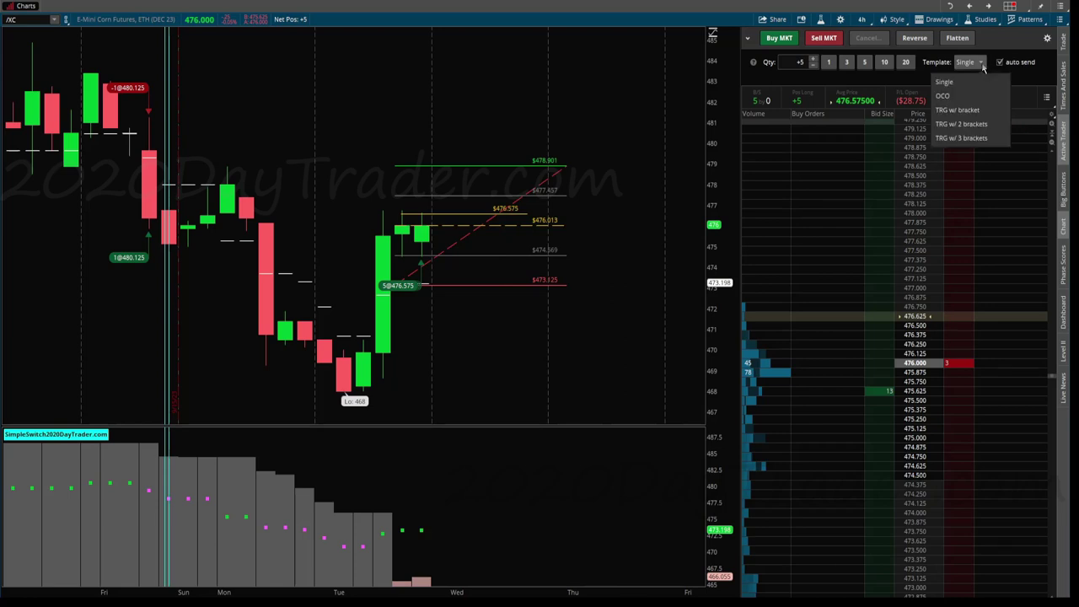
pyautogui.click(943, 96)
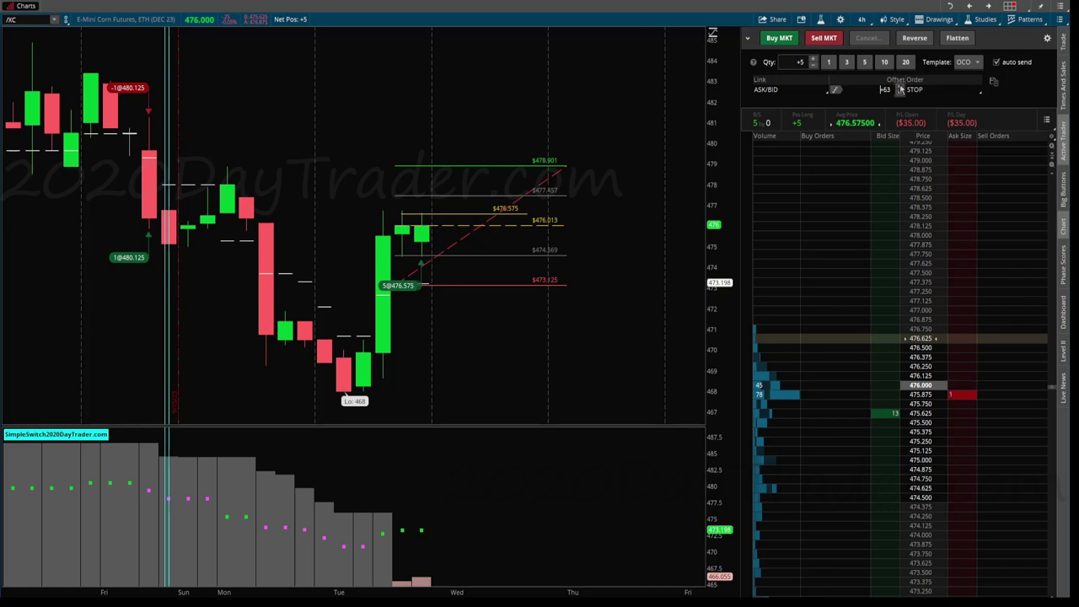
pyautogui.moveTo(975, 205); pyautogui.dragTo(960, 266)
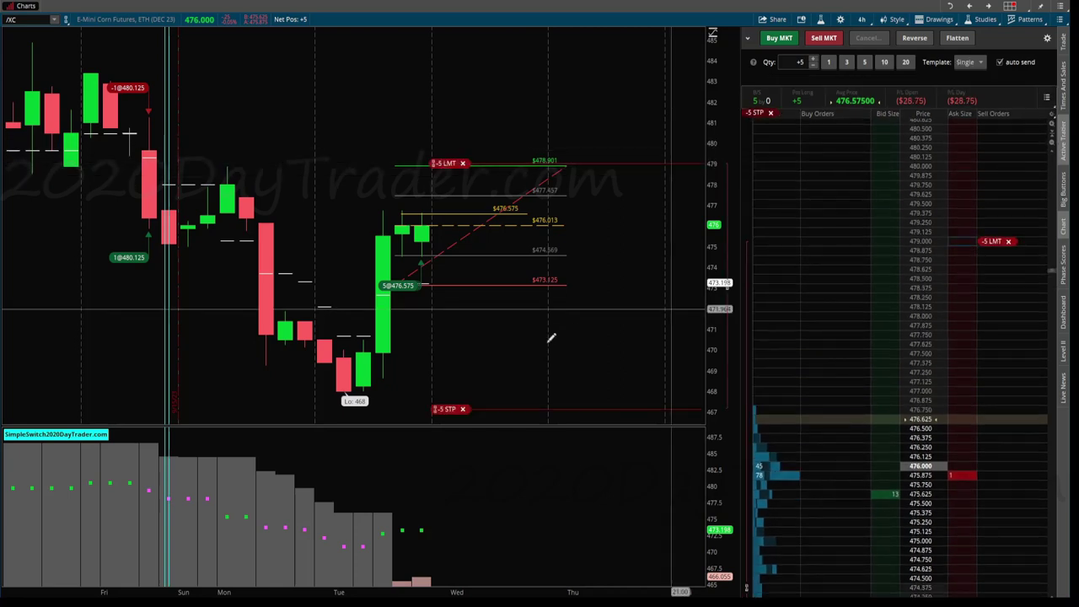
pyautogui.moveTo(458, 414); pyautogui.dragTo(470, 293)
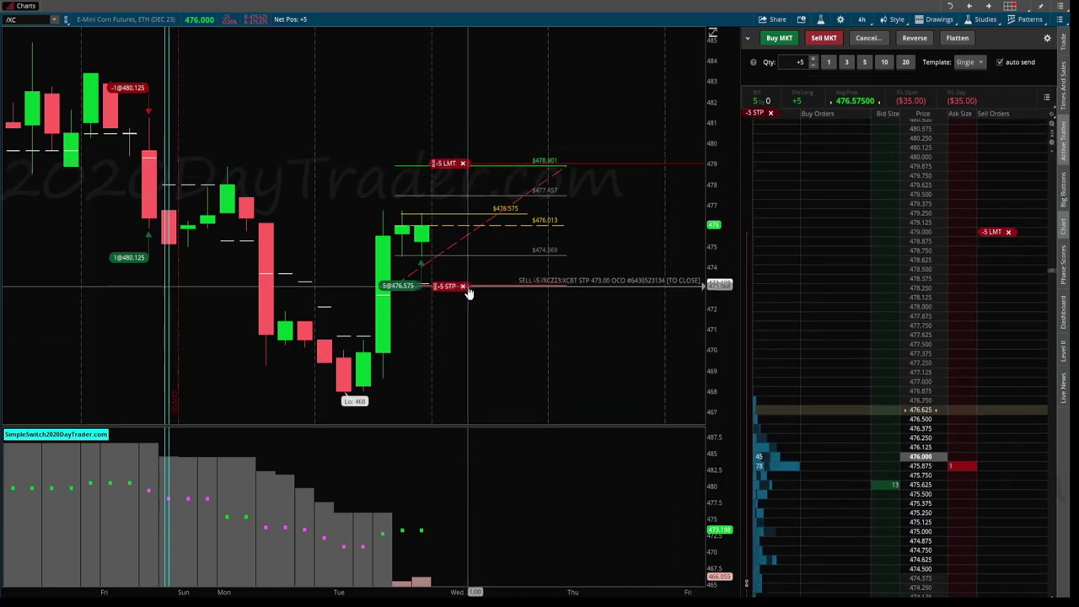
pyautogui.scroll(5, 445, 306)
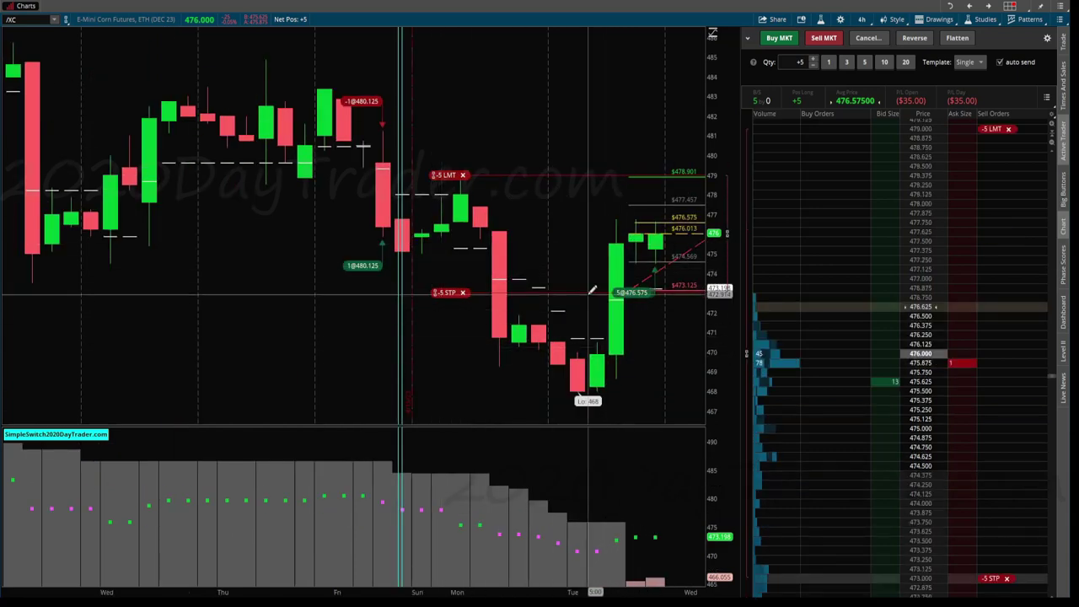
pyautogui.scroll(-5, 608, 336)
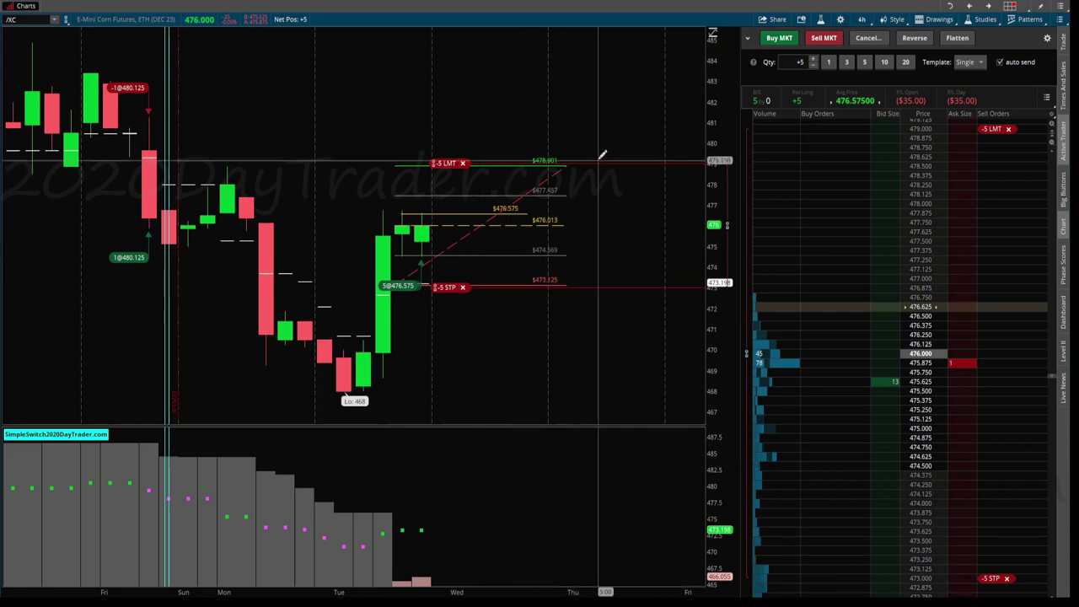
pyautogui.scroll(3, 590, 268)
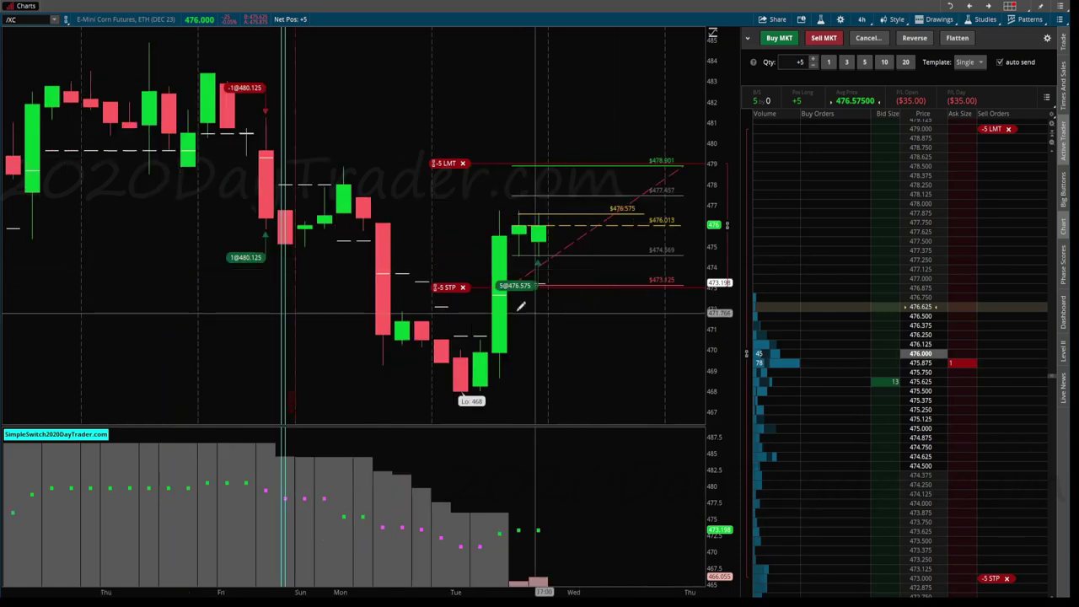
pyautogui.scroll(-3, 645, 236)
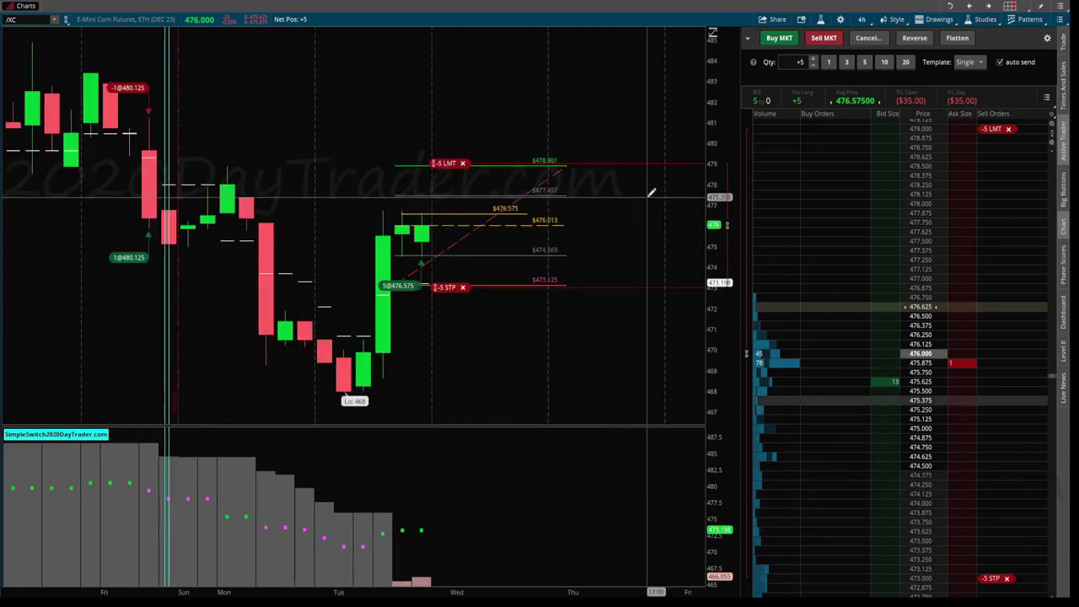
pyautogui.scroll(3, 628, 245)
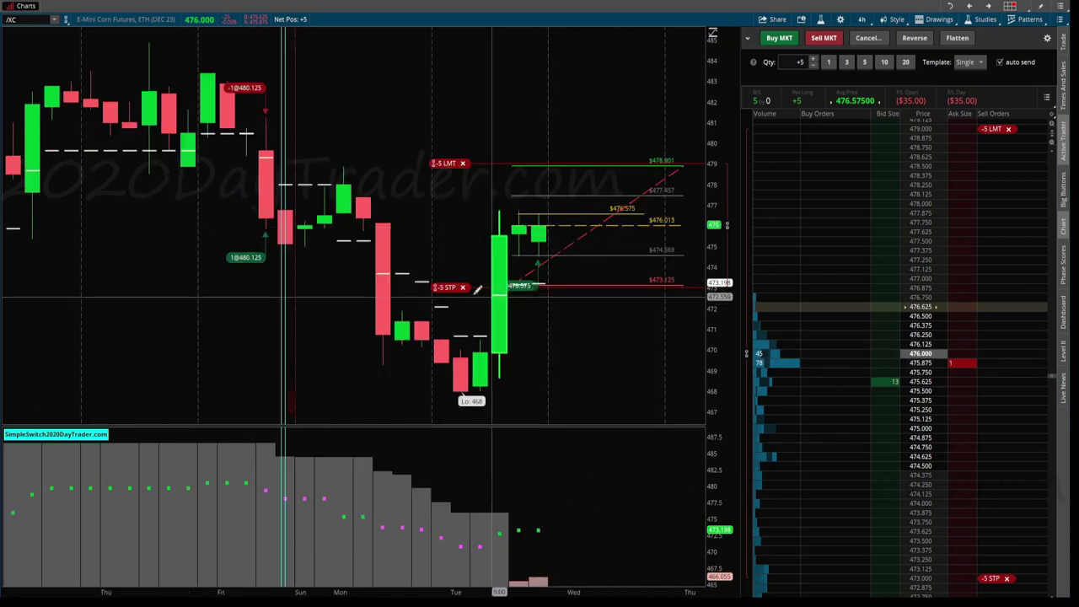
pyautogui.scroll(-3, 619, 291)
pyautogui.scroll(3, 615, 289)
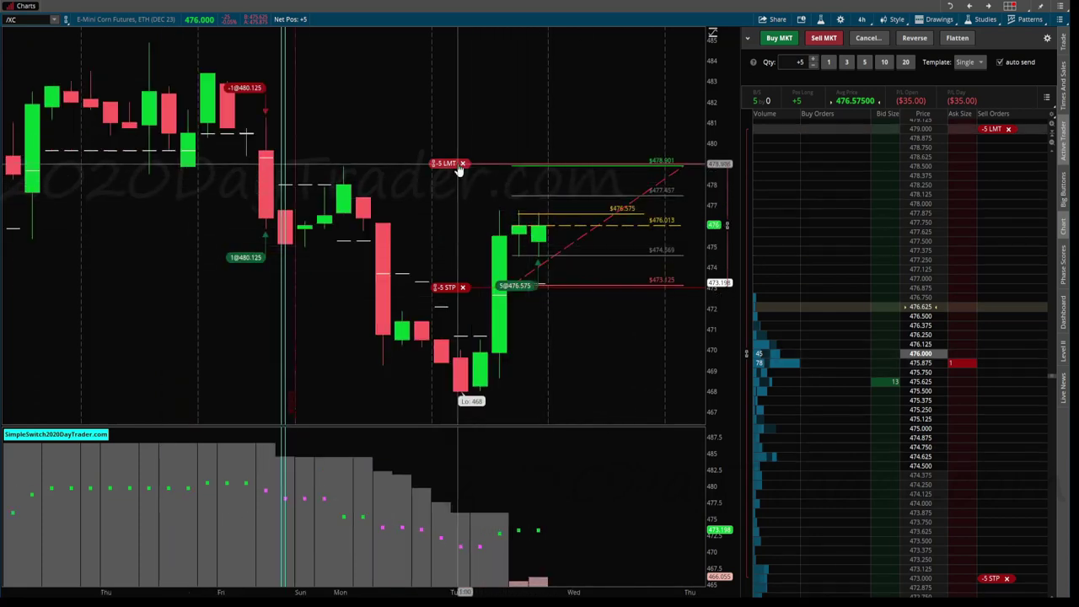
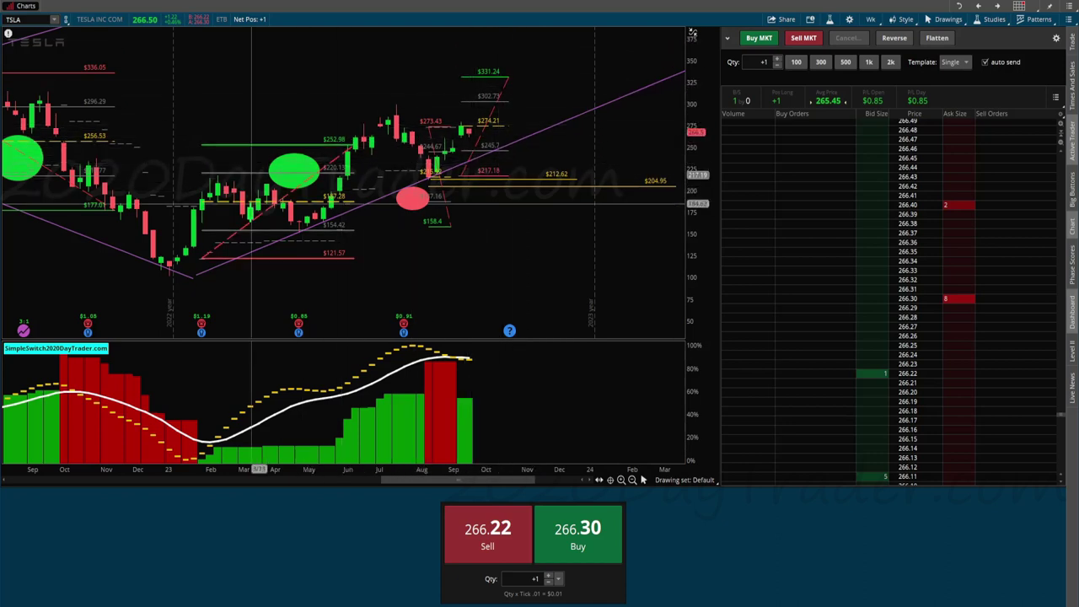
pyautogui.scroll(3, 553, 111)
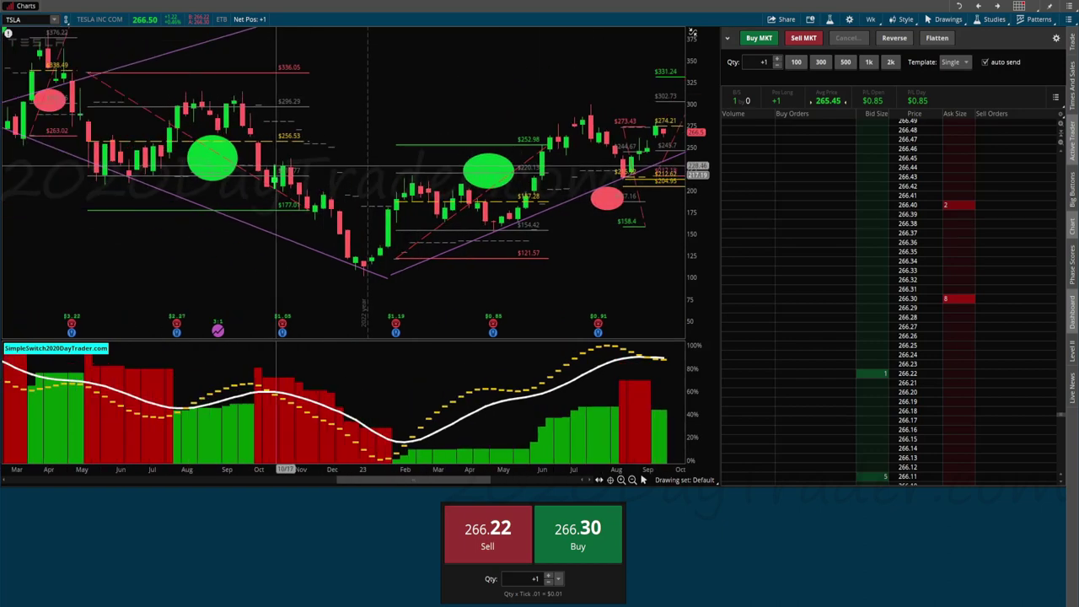
pyautogui.scroll(-4, 642, 479)
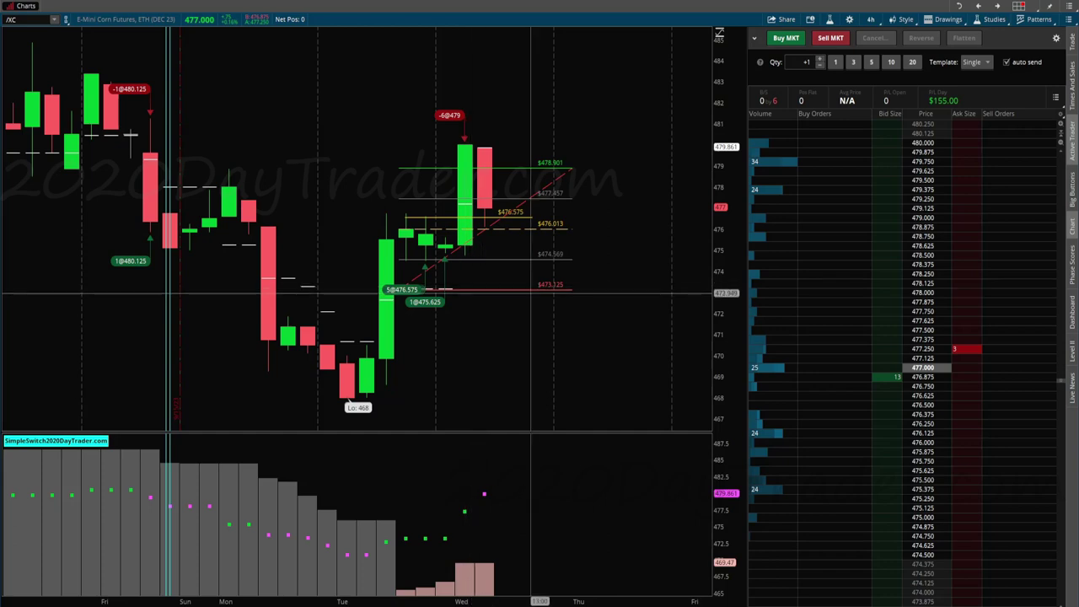
pyautogui.click(462, 174)
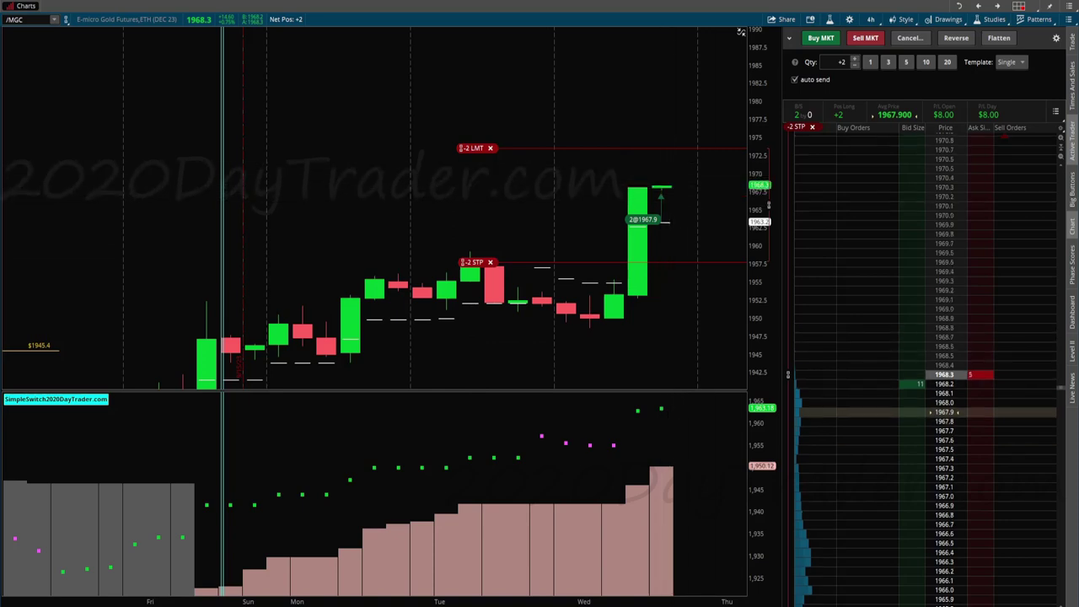
# Raise the /MGC sell stop for 2 contracts in the price ladder to 1961.4, and again to 1964.8
pyautogui.scroll(-8, 868, 404)
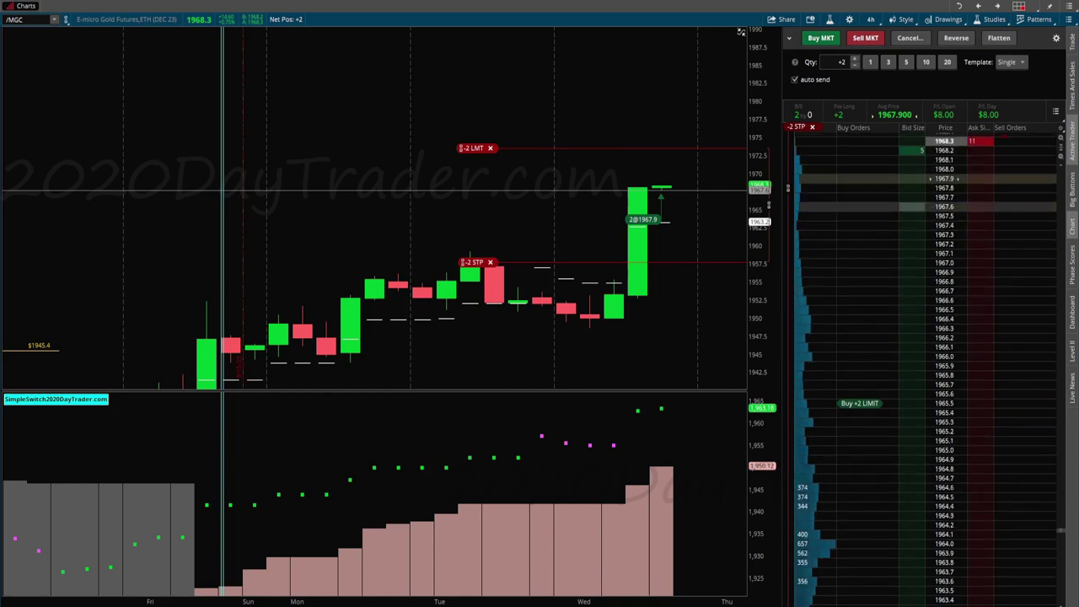
pyautogui.scroll(-6, 868, 403)
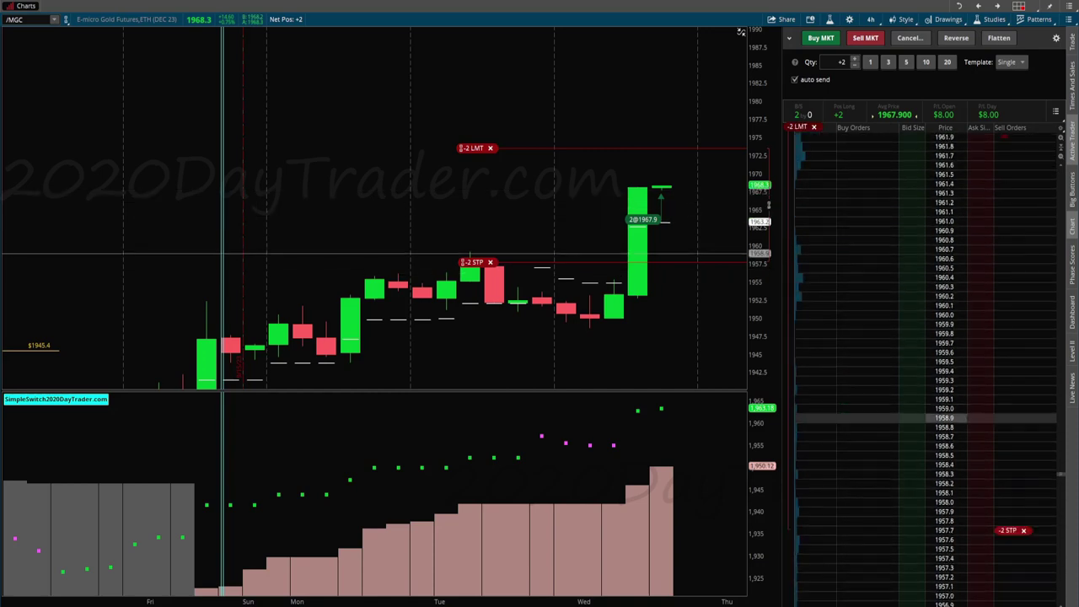
pyautogui.moveTo(1011, 530); pyautogui.dragTo(967, 187)
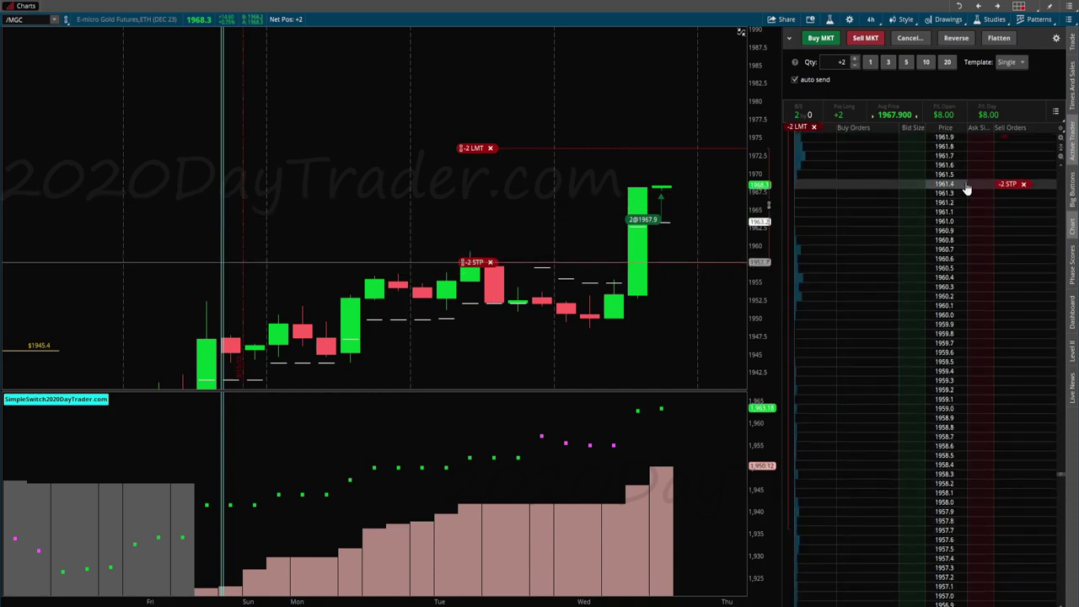
pyautogui.scroll(4, 994, 337)
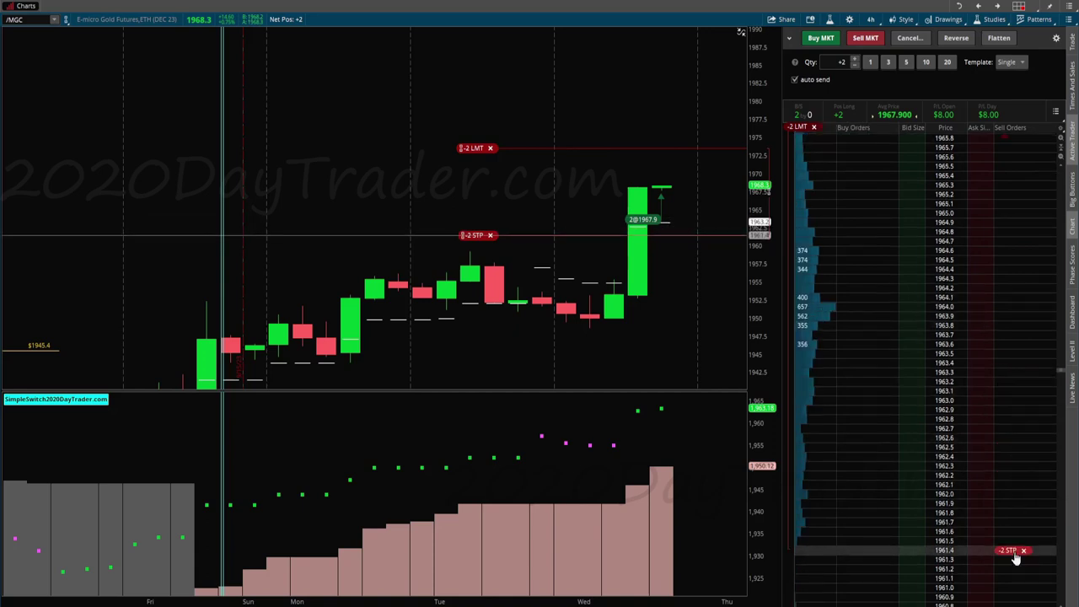
pyautogui.moveTo(1016, 558); pyautogui.dragTo(1007, 231)
# Trail the /MGC sell stop further up toward the market price, through 1966.7 and 1967.7 to 1968.3
pyautogui.scroll(4, 1011, 379)
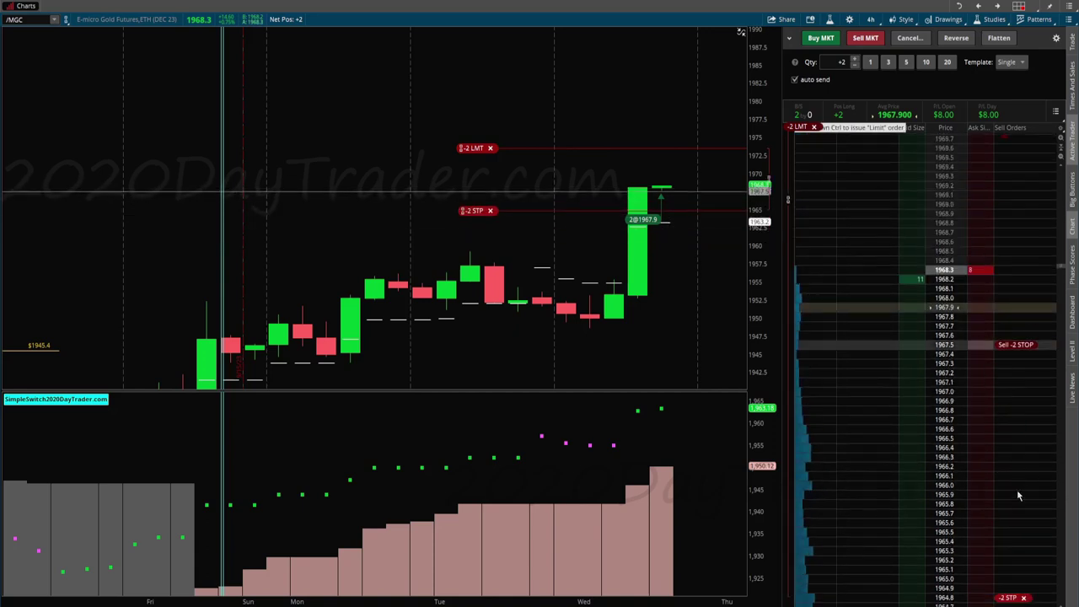
pyautogui.scroll(-3, 1014, 489)
pyautogui.moveTo(1012, 508); pyautogui.dragTo(999, 333)
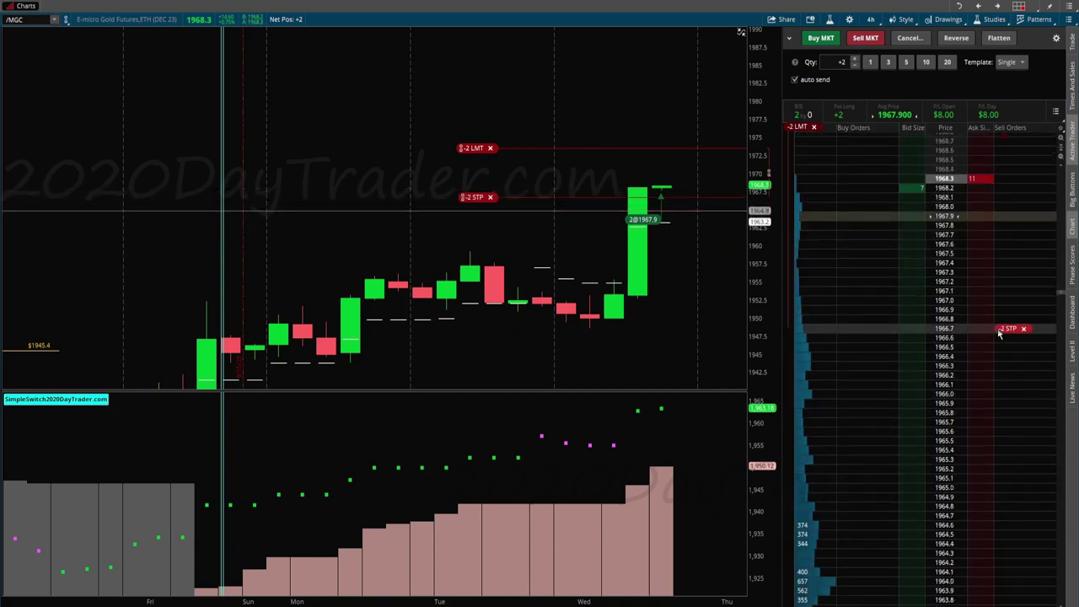
pyautogui.scroll(3, 1024, 344)
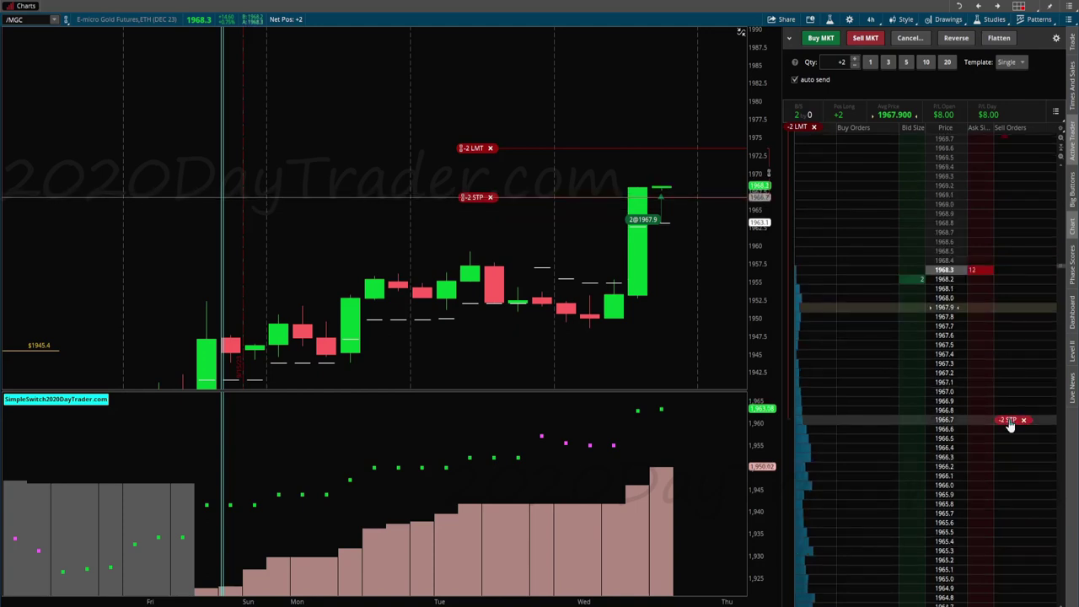
pyautogui.moveTo(1013, 424); pyautogui.dragTo(1005, 332)
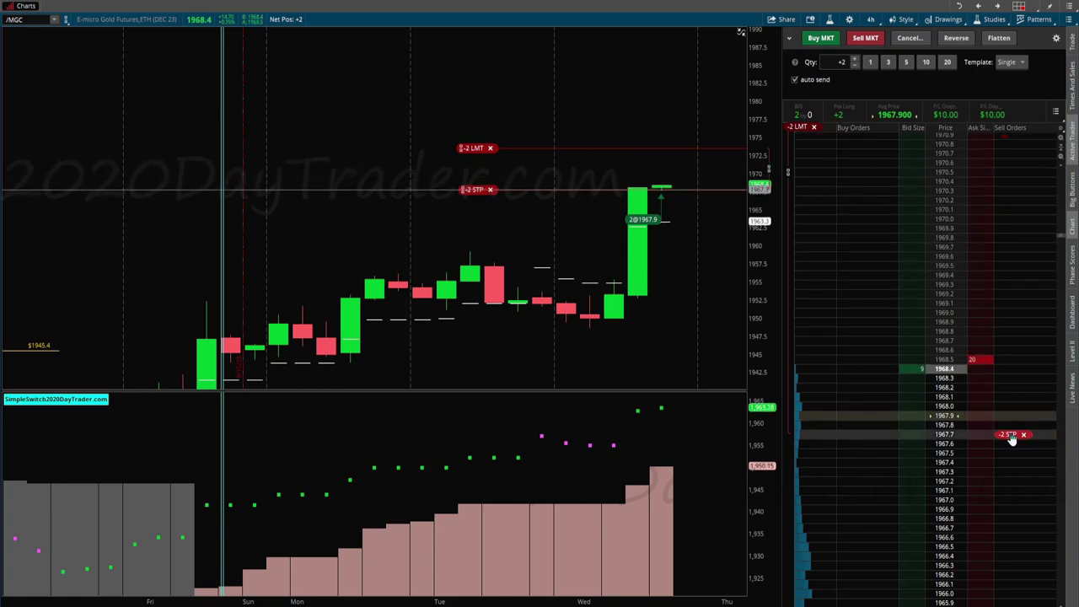
pyautogui.moveTo(1012, 437); pyautogui.dragTo(1004, 386)
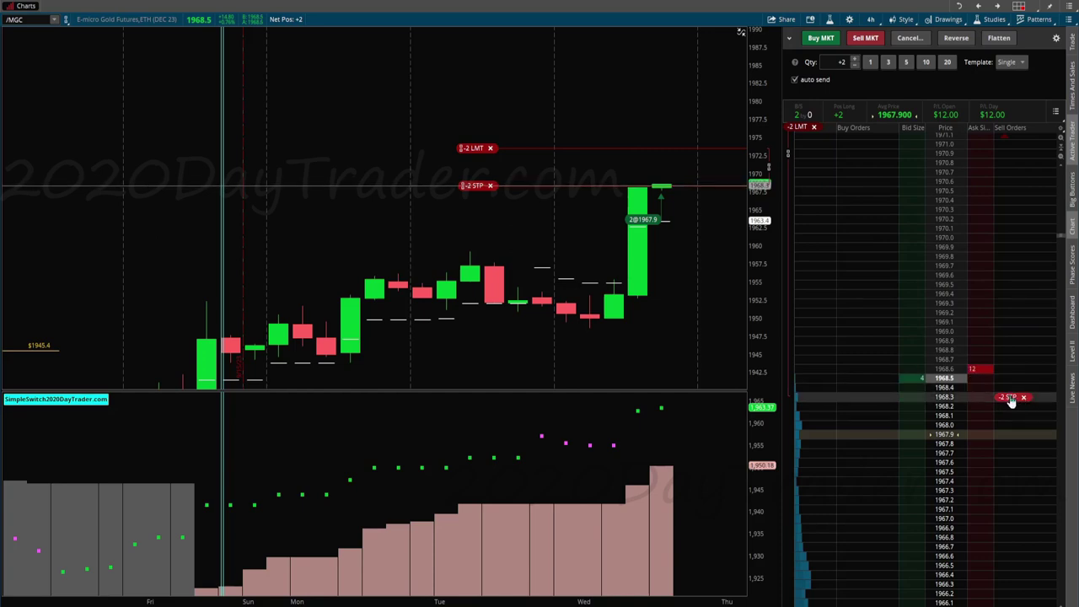
pyautogui.moveTo(1010, 399); pyautogui.dragTo(1011, 391)
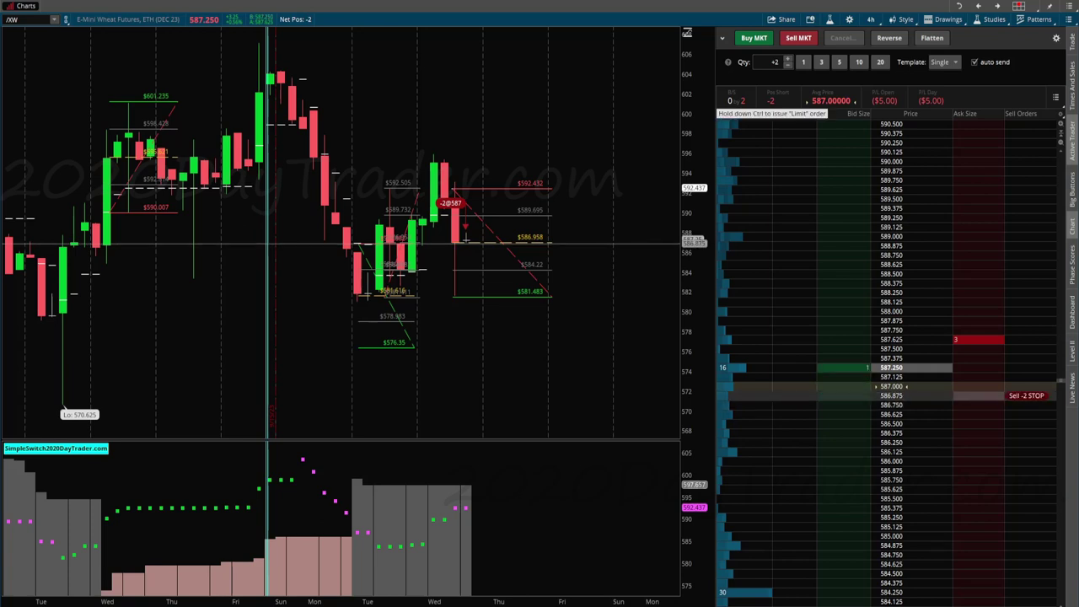
# Place a sell stop order for 2 /XW wheat contracts at 586.875
pyautogui.click(975, 405)
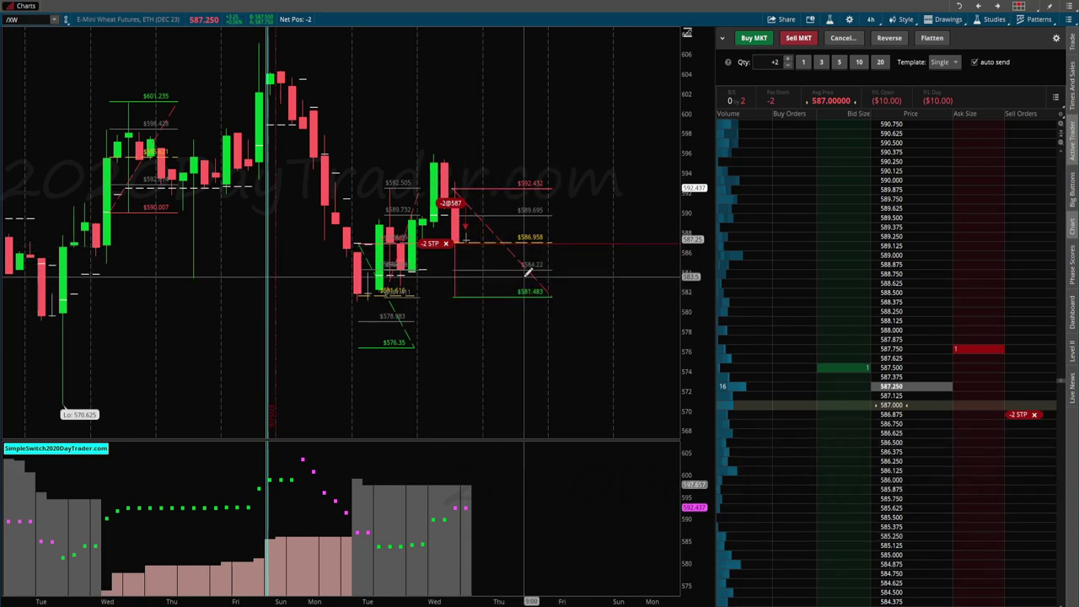
# Examine the earlier price history on the /XW wheat chart, including the older quadrant drawings and their marked outcomes
pyautogui.scroll(5, 500, 274)
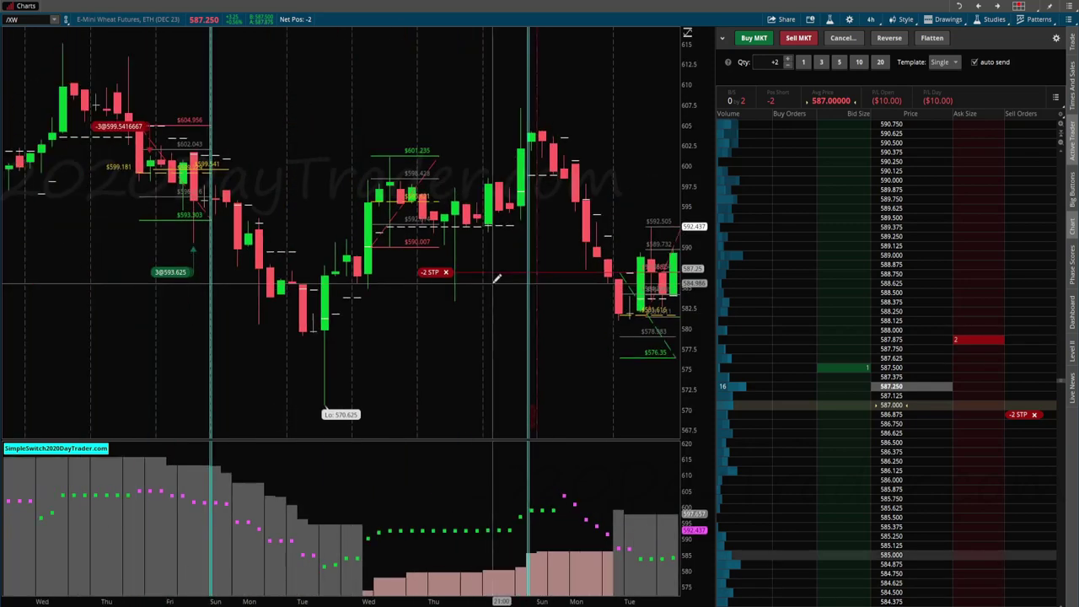
pyautogui.scroll(5, 497, 278)
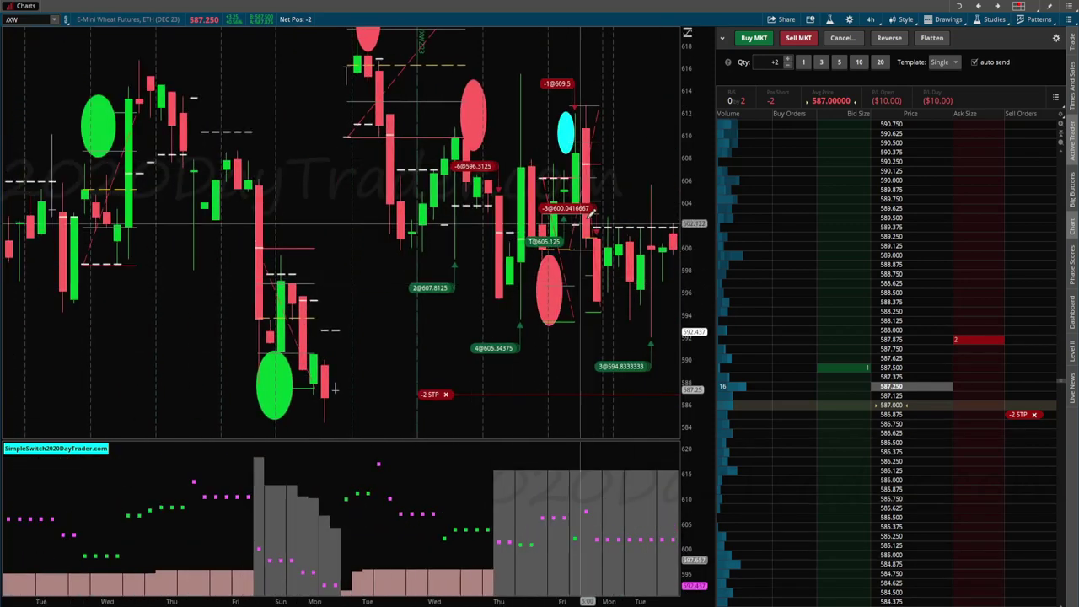
pyautogui.moveTo(693, 143); pyautogui.dragTo(693, 181)
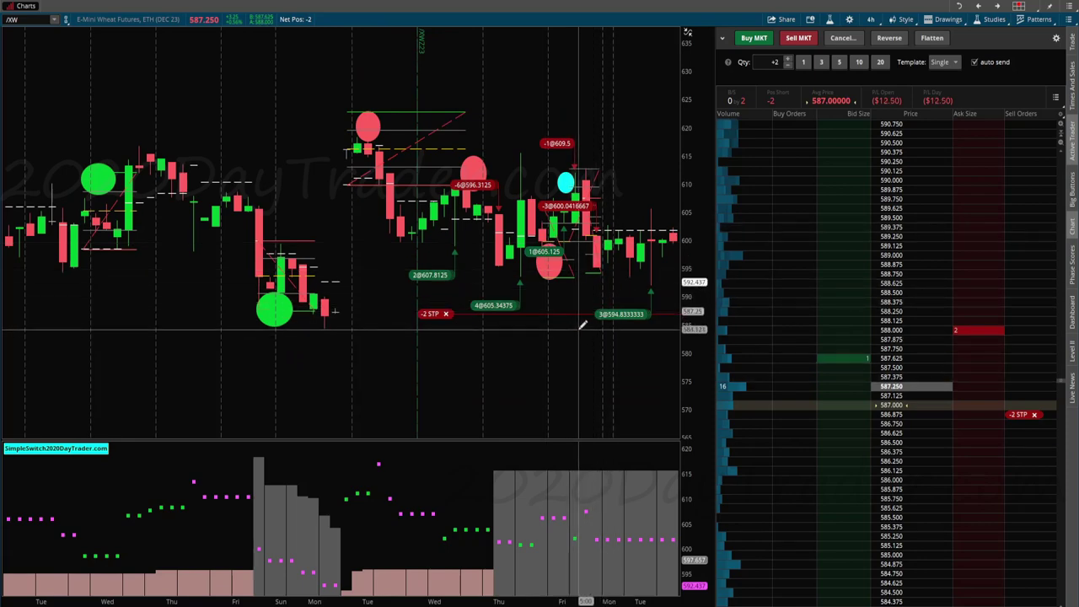
pyautogui.scroll(5, 582, 325)
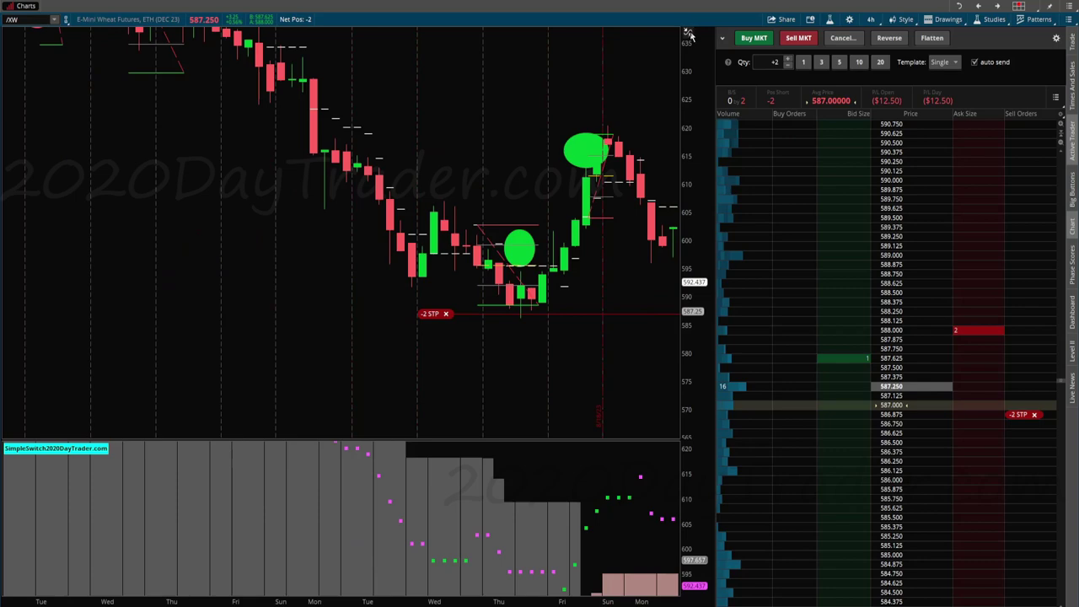
pyautogui.click(690, 34)
pyautogui.click(590, 168)
pyautogui.scroll(5, 530, 211)
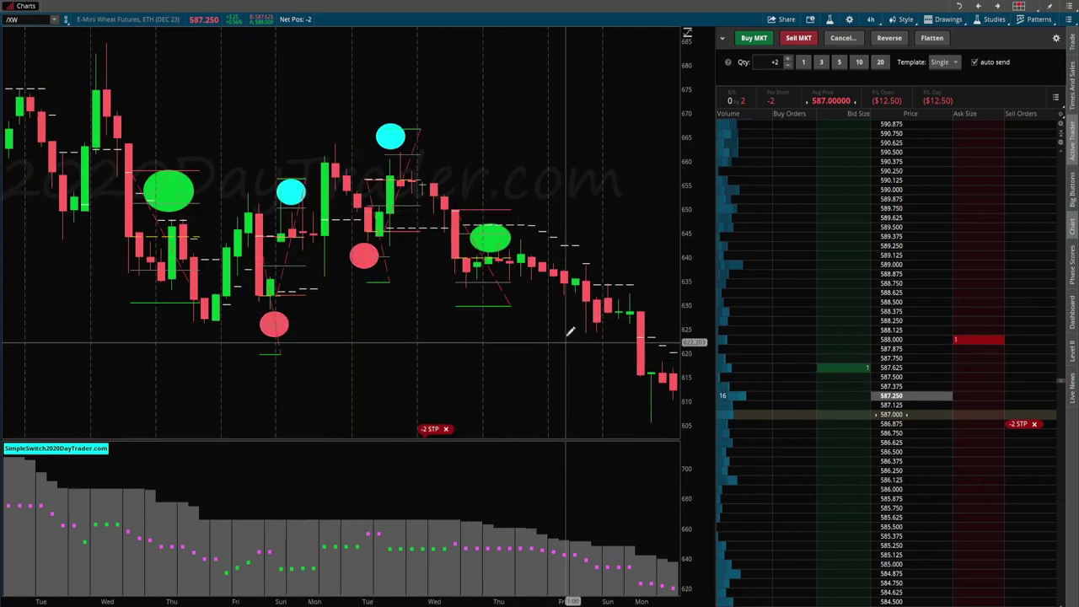
pyautogui.scroll(3, 565, 328)
pyautogui.scroll(-5, 557, 327)
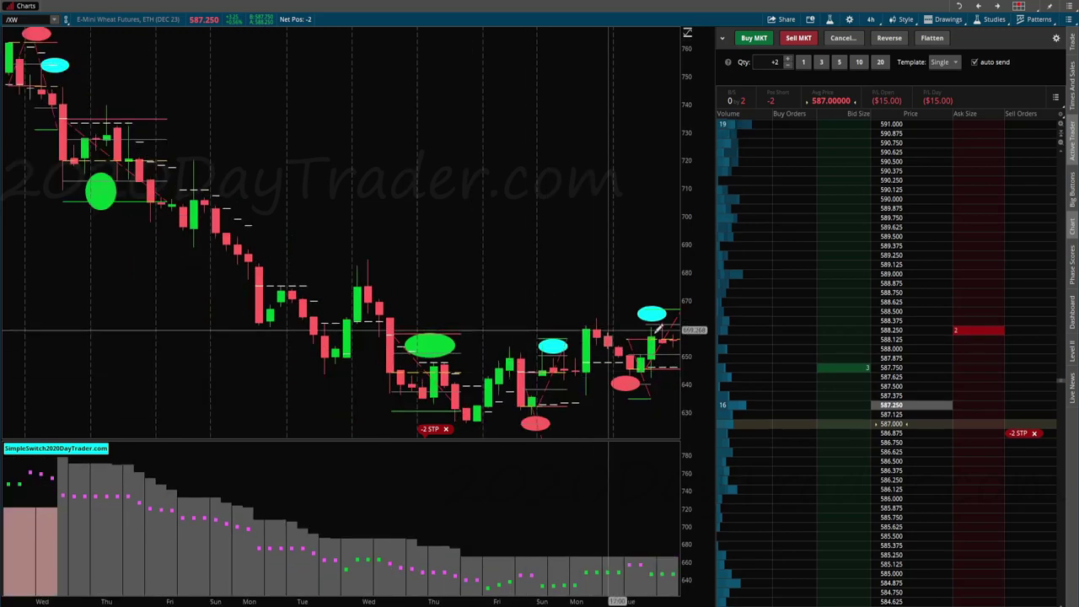
pyautogui.scroll(-5, 607, 316)
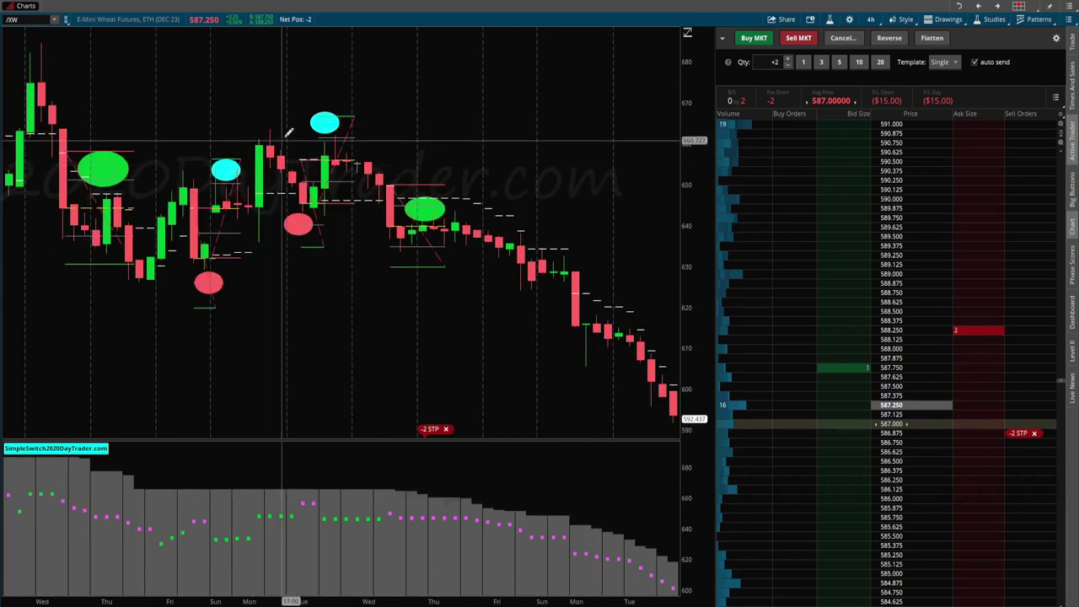
pyautogui.scroll(5, 260, 199)
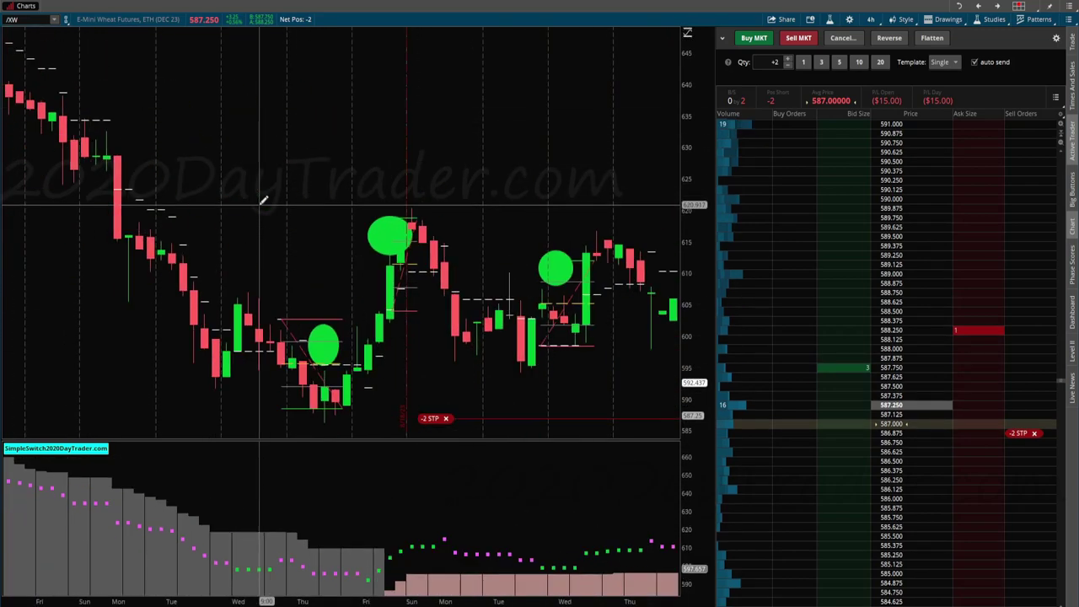
pyautogui.scroll(5, 450, 196)
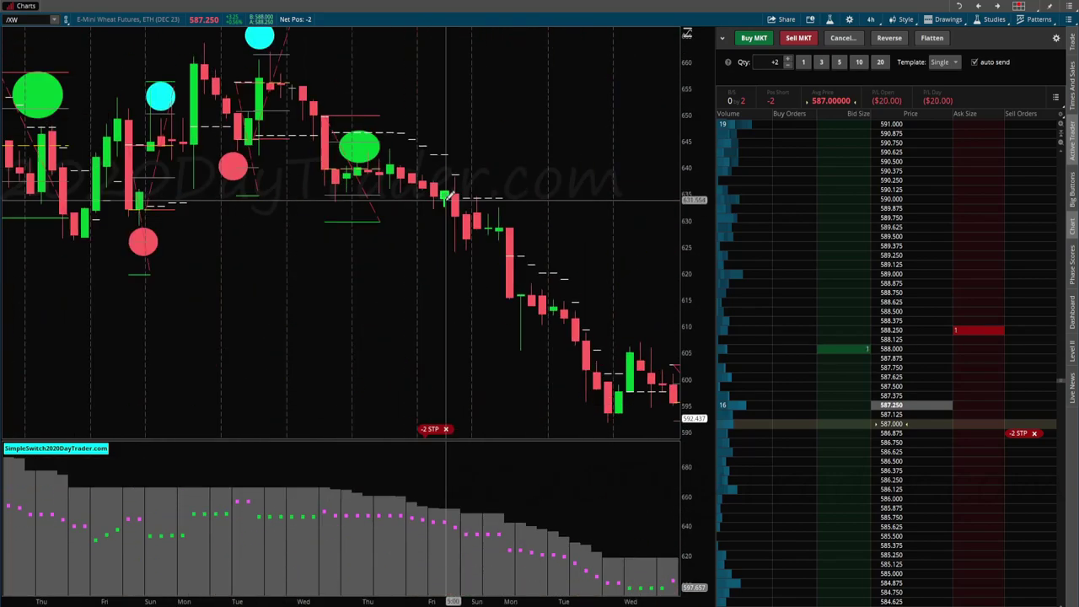
# Draw quadrant lines around the earlier Wednesday candle on the /XW chart, from 602.07 up to about 613
pyautogui.scroll(-5, 451, 196)
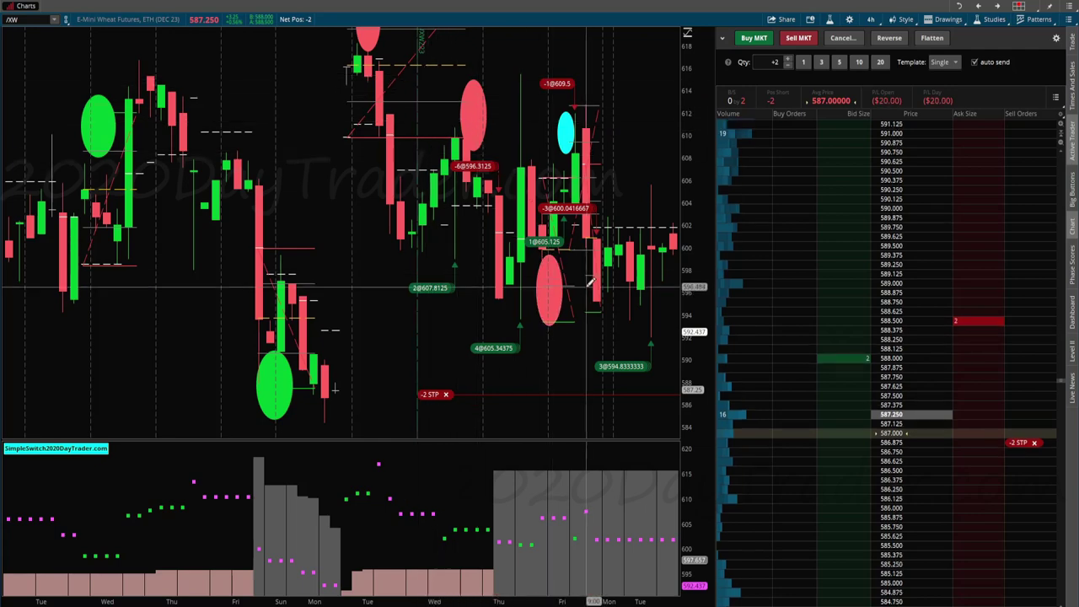
pyautogui.scroll(4, 457, 255)
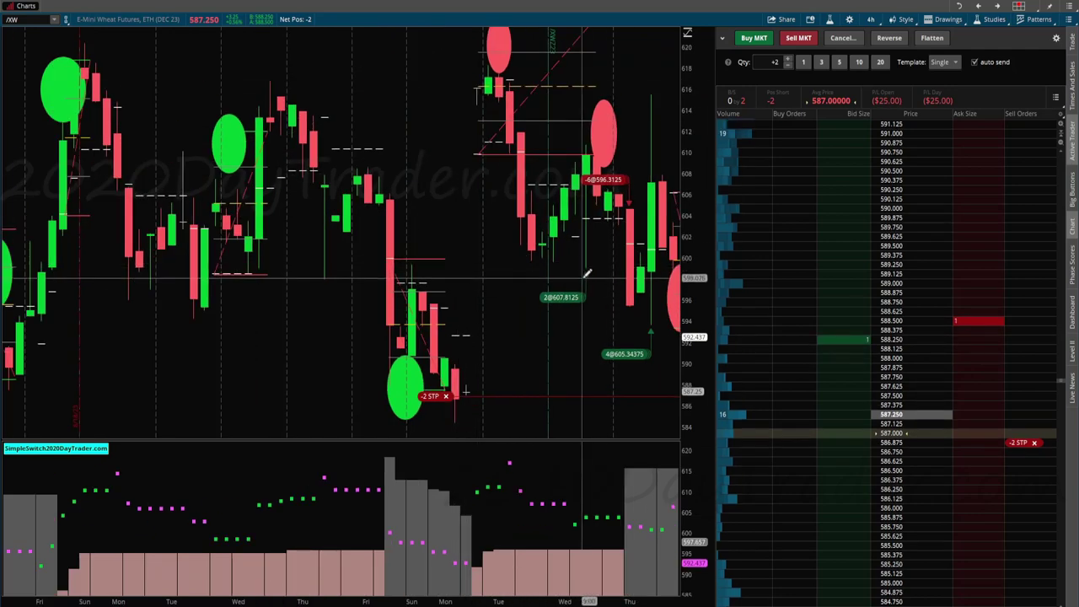
pyautogui.scroll(3, 592, 244)
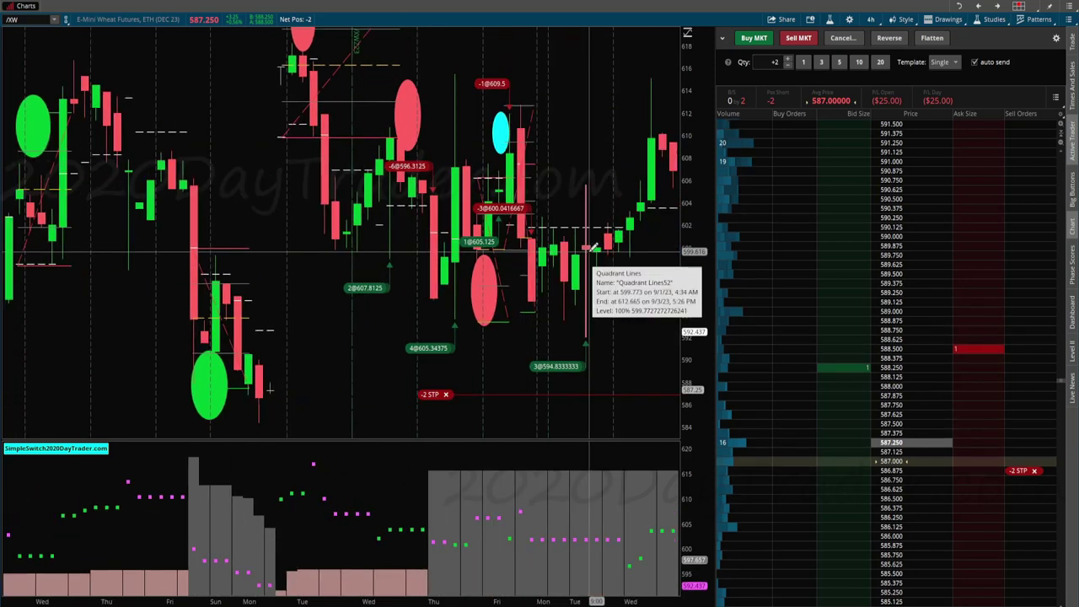
pyautogui.scroll(4, 593, 244)
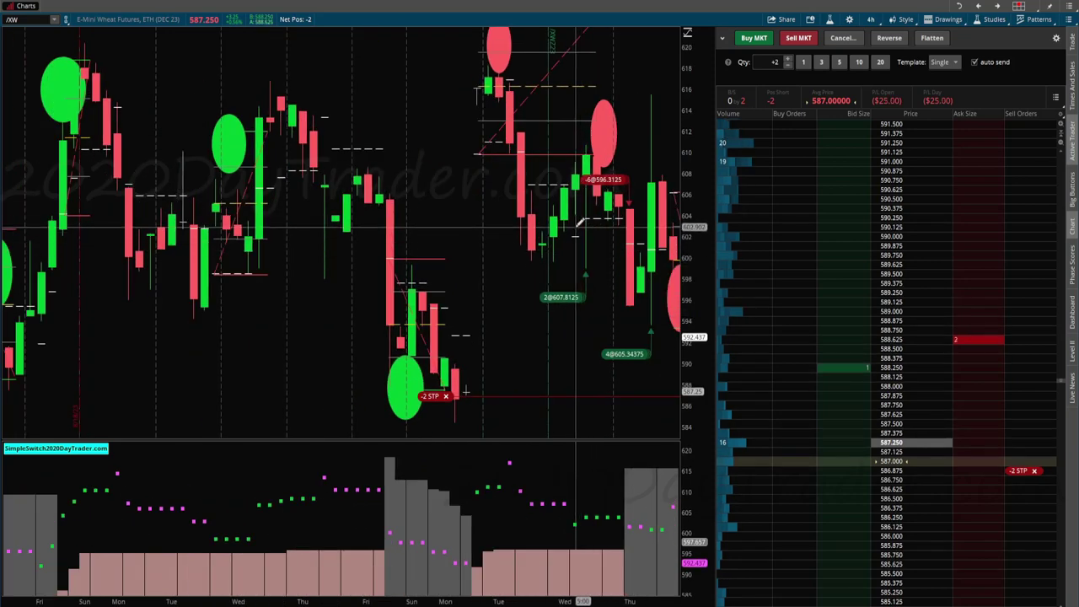
pyautogui.scroll(-3, 578, 221)
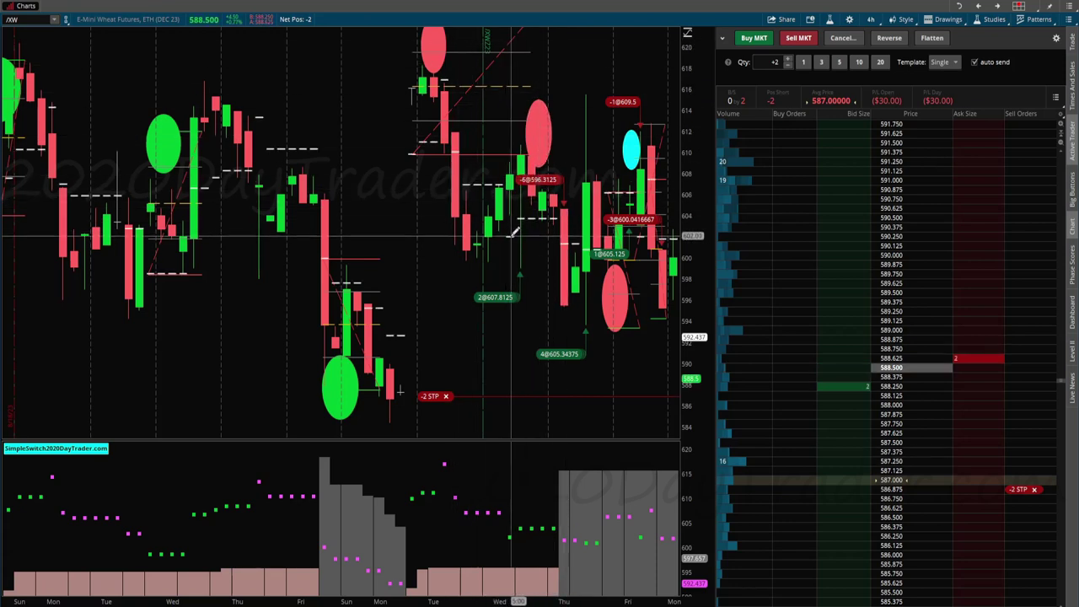
pyautogui.moveTo(511, 234); pyautogui.dragTo(555, 104)
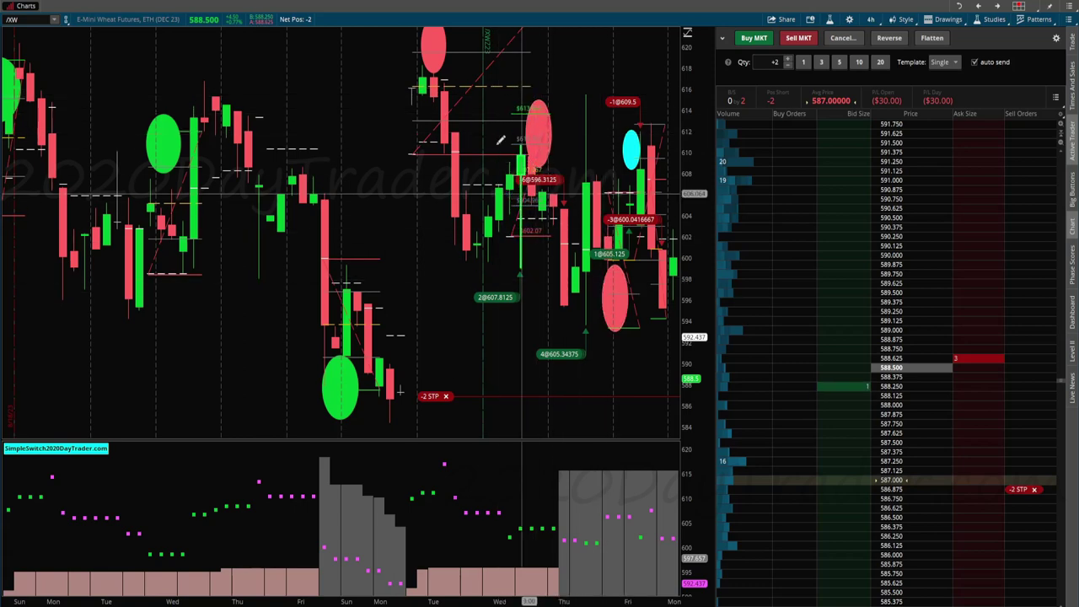
# Review the older /XW swings week by week, comparing past quadrant setups and their marked outcomes back to the undrawn history
pyautogui.scroll(-2, 623, 257)
pyautogui.scroll(2, 554, 287)
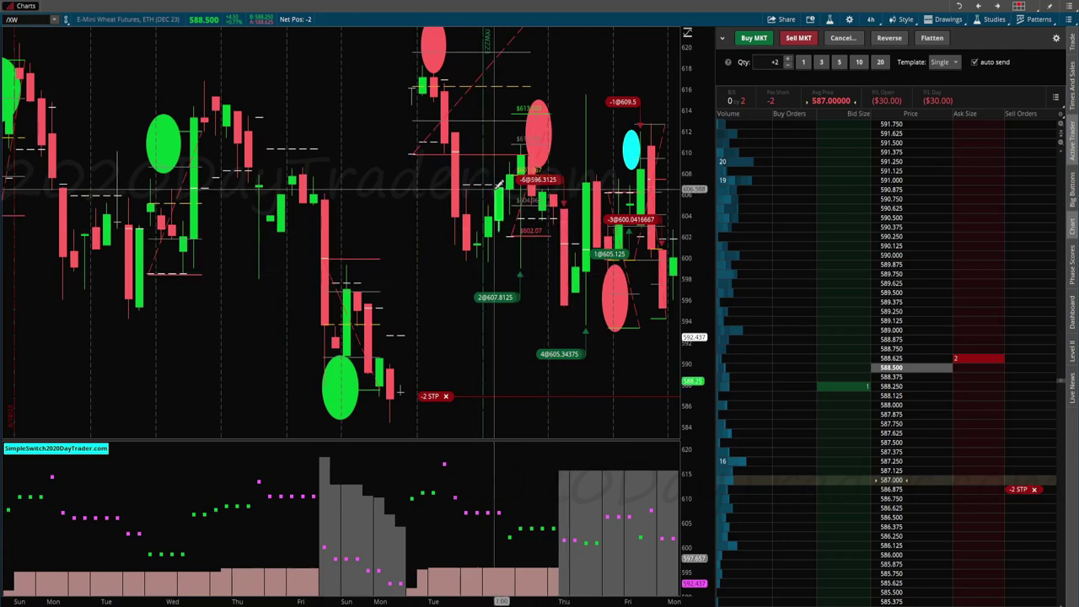
pyautogui.scroll(3, 506, 189)
pyautogui.scroll(-2, 548, 177)
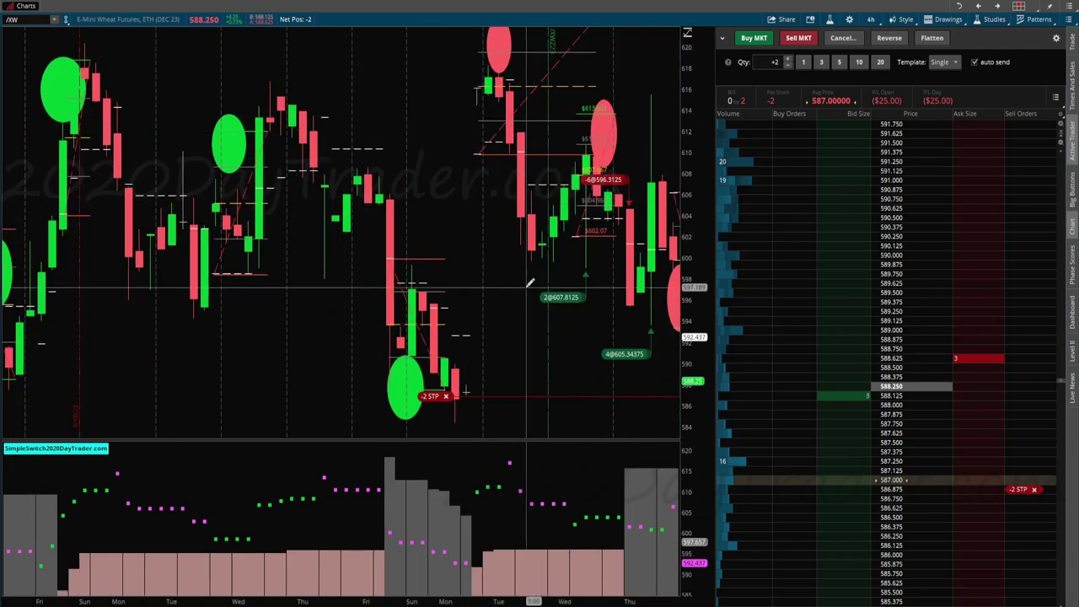
pyautogui.scroll(10, 527, 281)
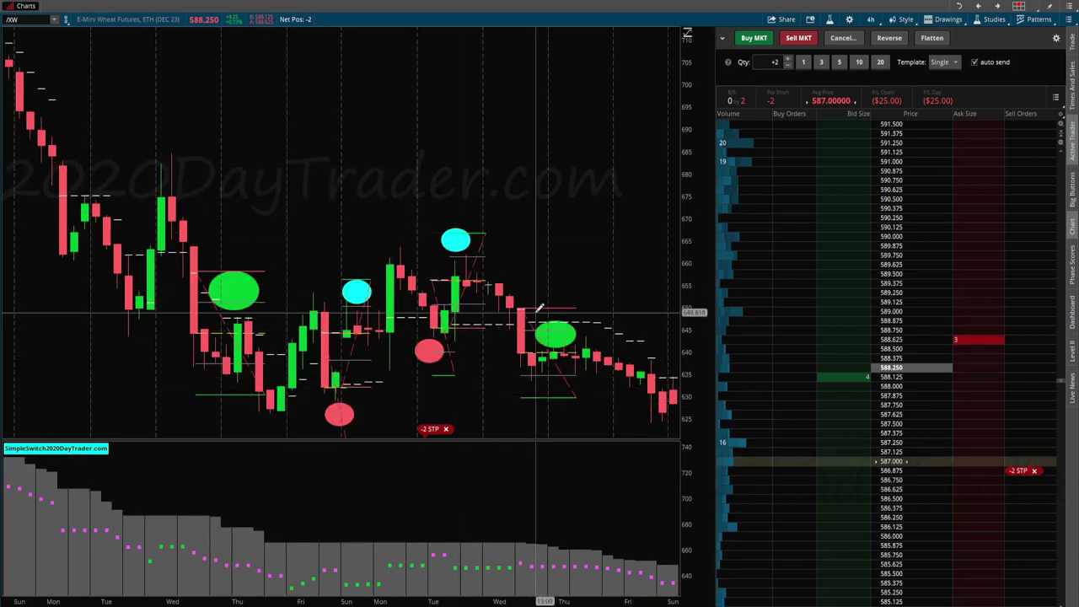
pyautogui.scroll(6, 567, 294)
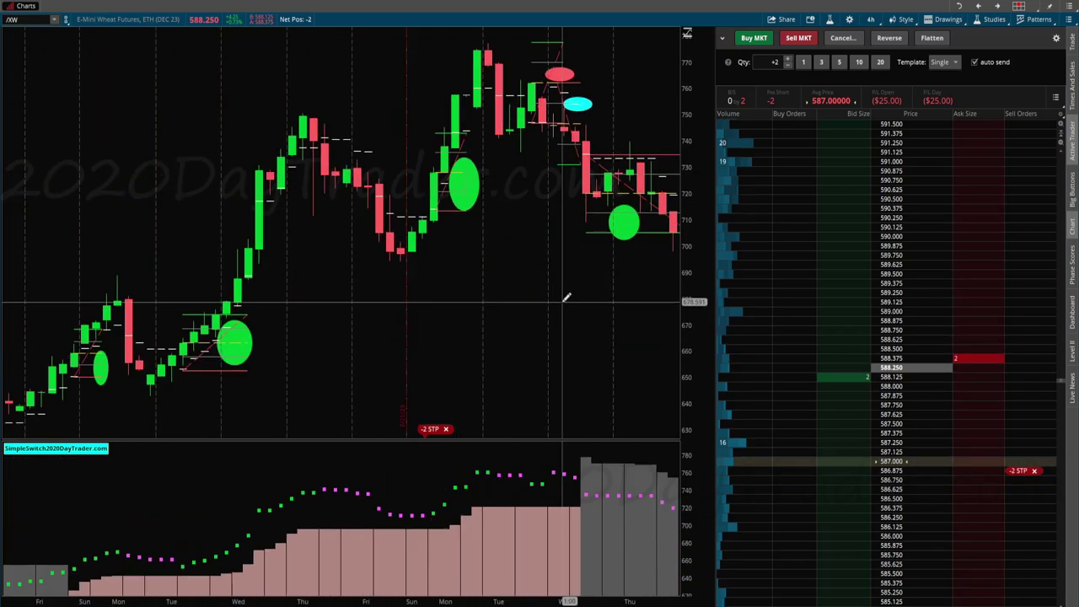
pyautogui.scroll(8, 593, 240)
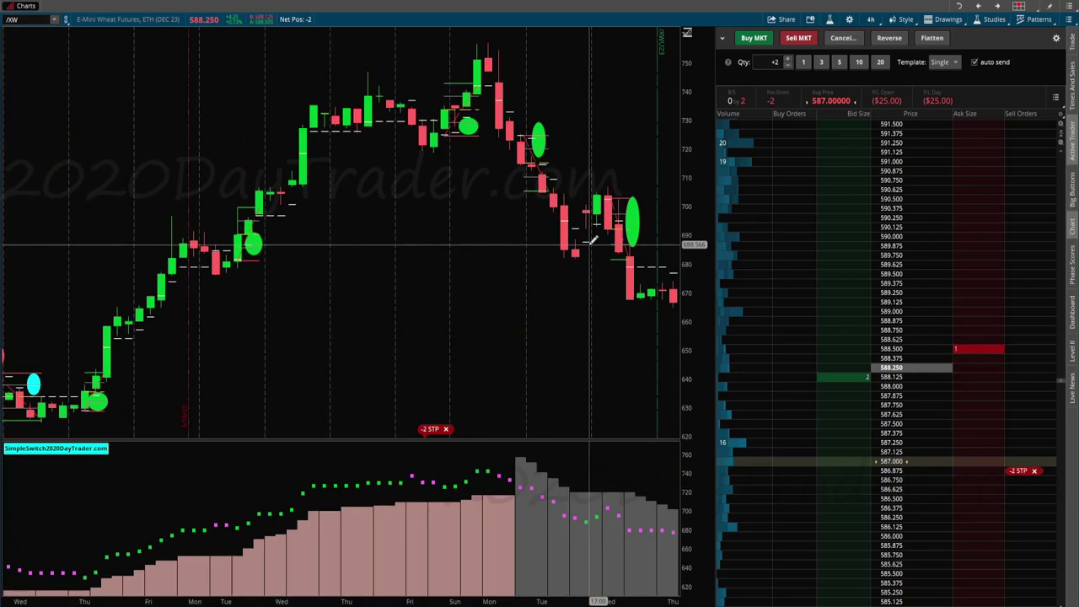
pyautogui.scroll(8, 594, 241)
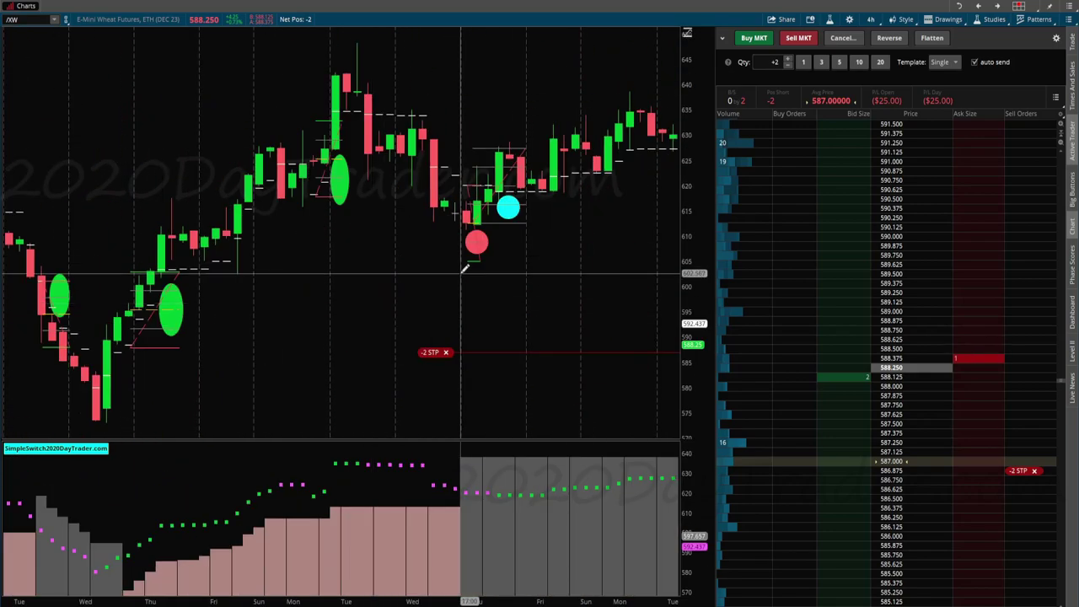
pyautogui.scroll(8, 460, 274)
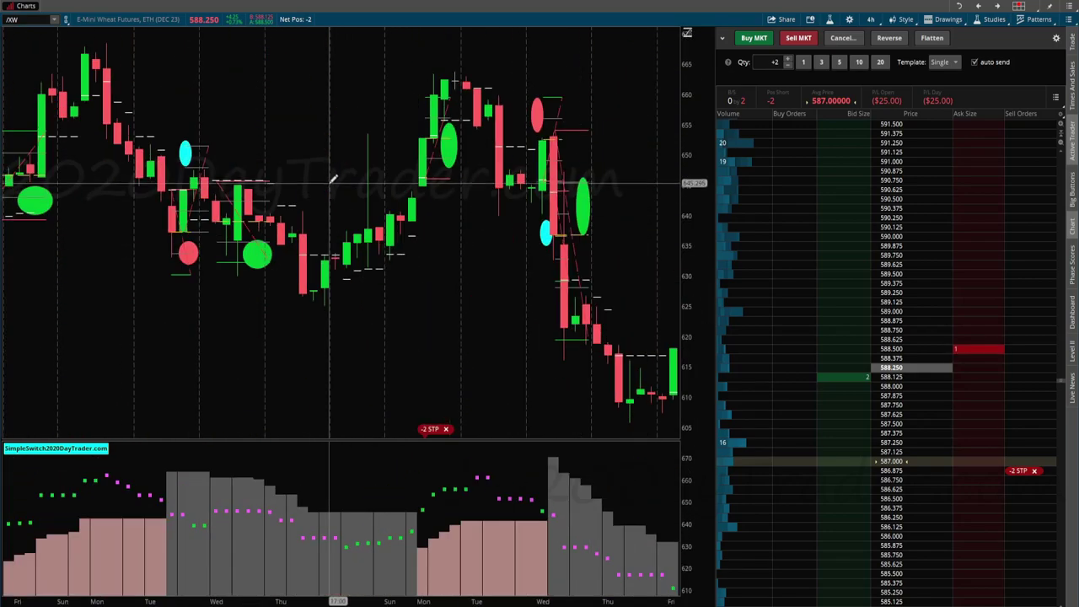
pyautogui.scroll(8, 439, 216)
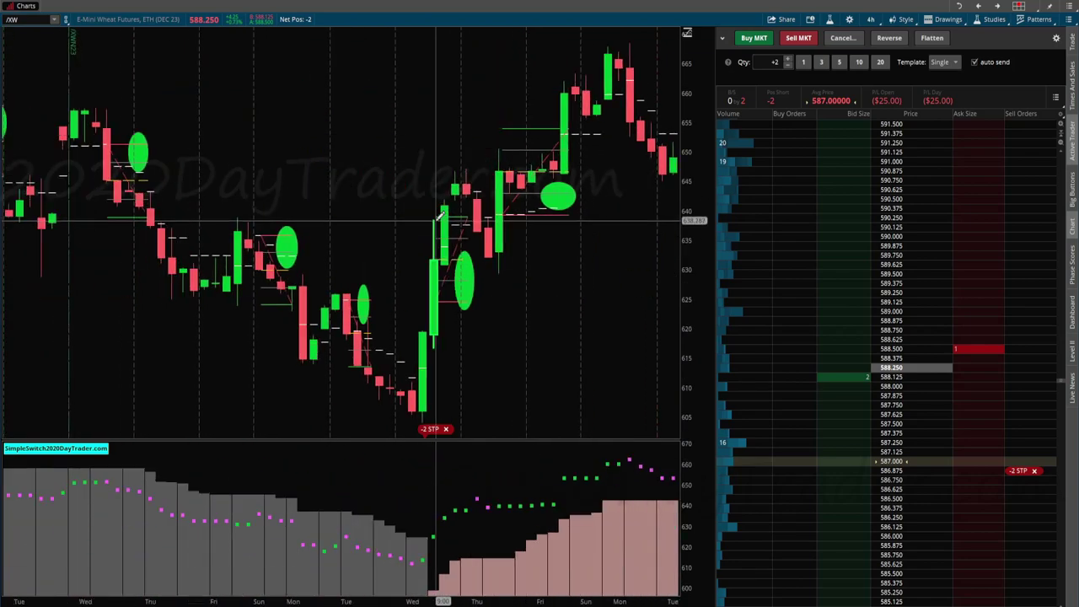
pyautogui.scroll(8, 439, 216)
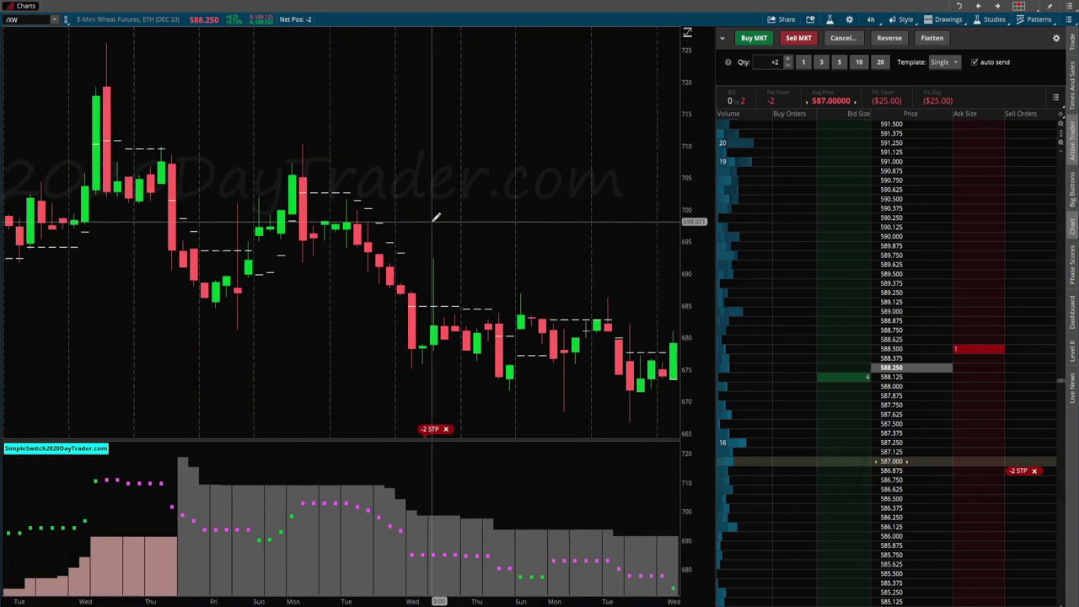
pyautogui.scroll(8, 437, 217)
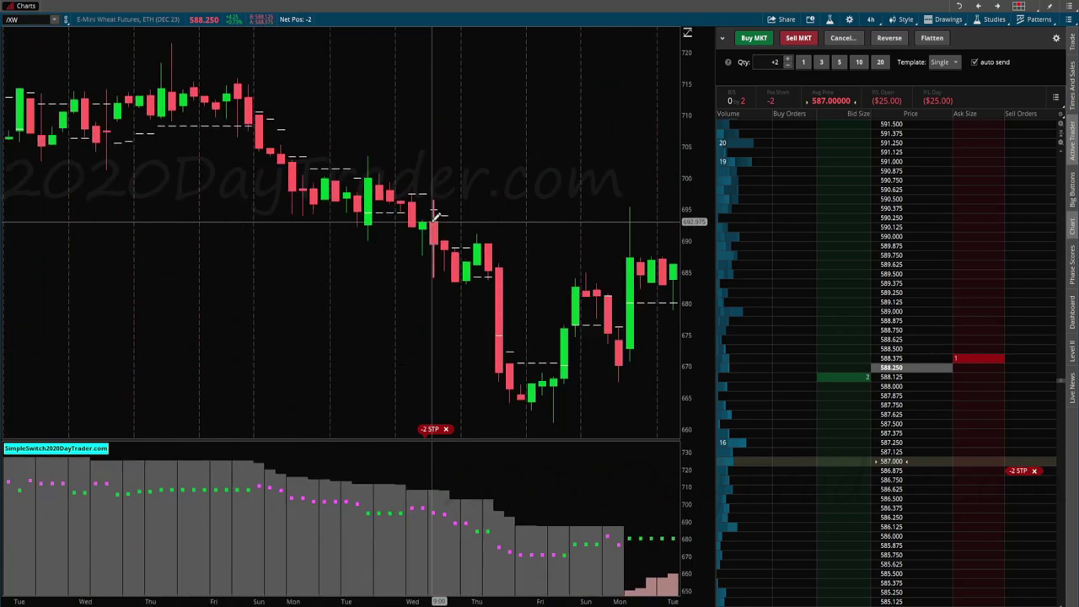
pyautogui.scroll(8, 436, 217)
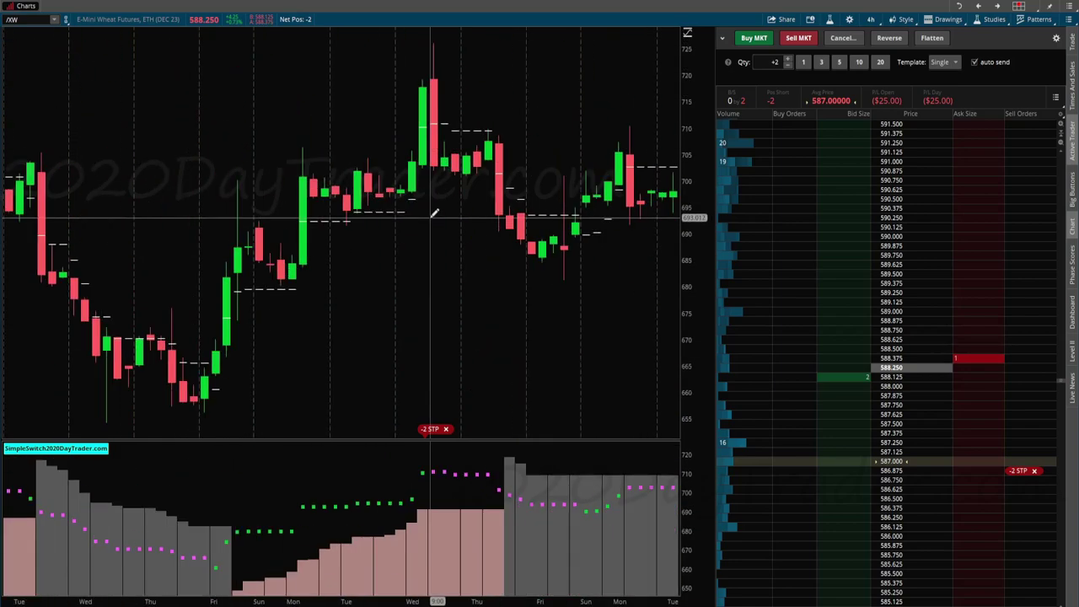
# Return to the current /XW quadrant and raise the sell stop for 2 contracts to 587.625
pyautogui.scroll(-15, 224, 601)
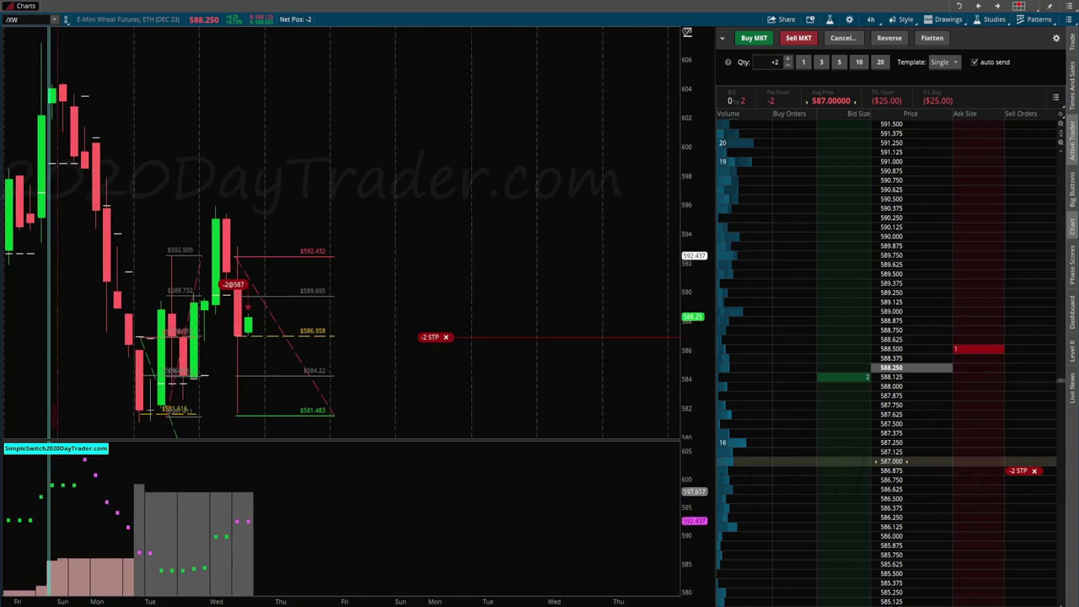
pyautogui.scroll(-2, 431, 601)
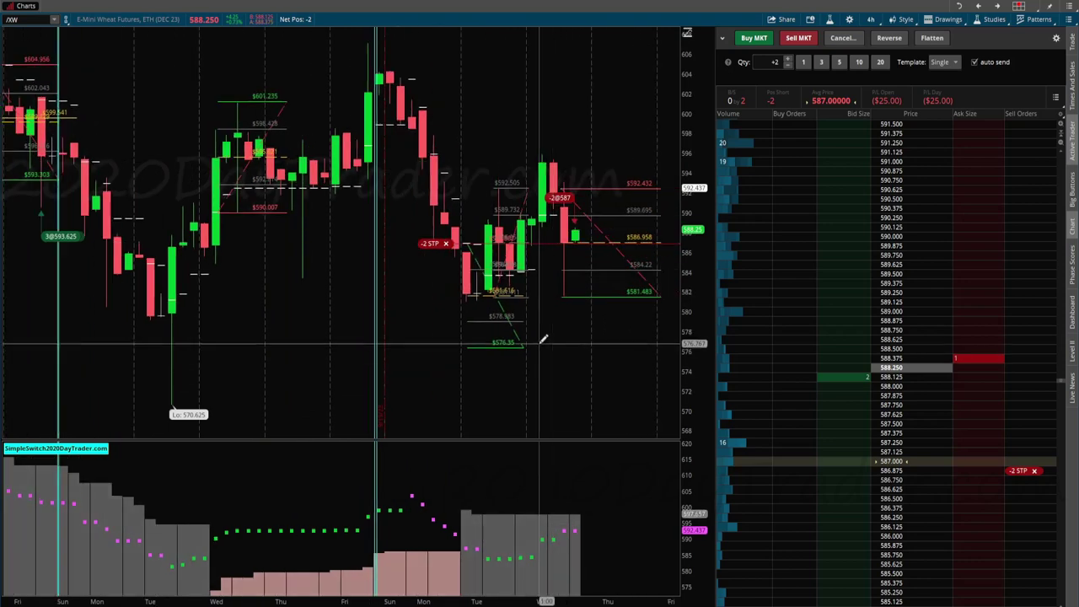
pyautogui.scroll(-5, 525, 282)
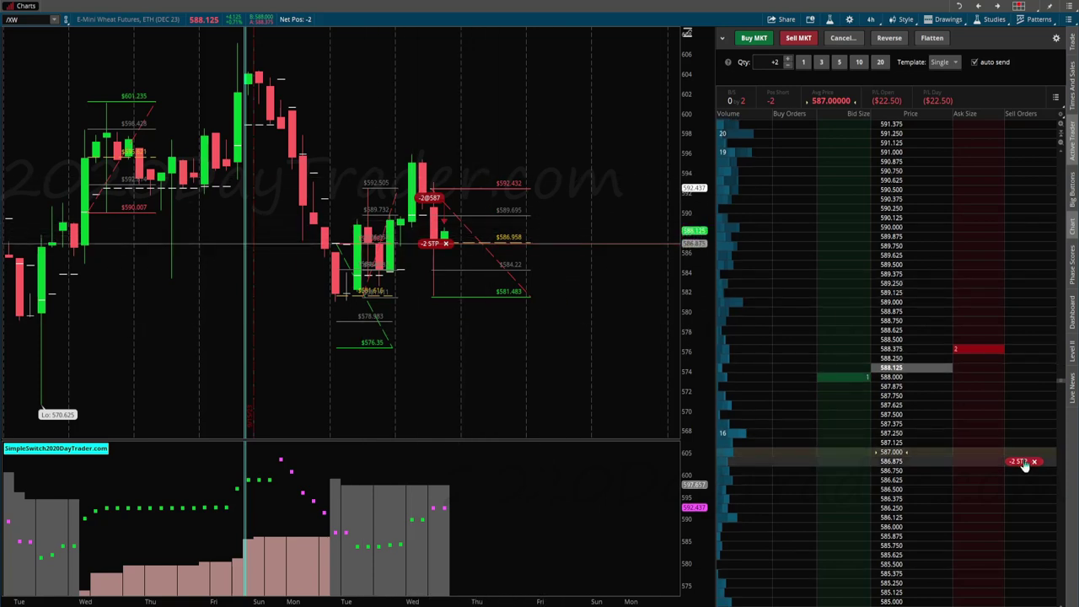
pyautogui.moveTo(1024, 465); pyautogui.dragTo(1019, 416)
pyautogui.click(864, 462)
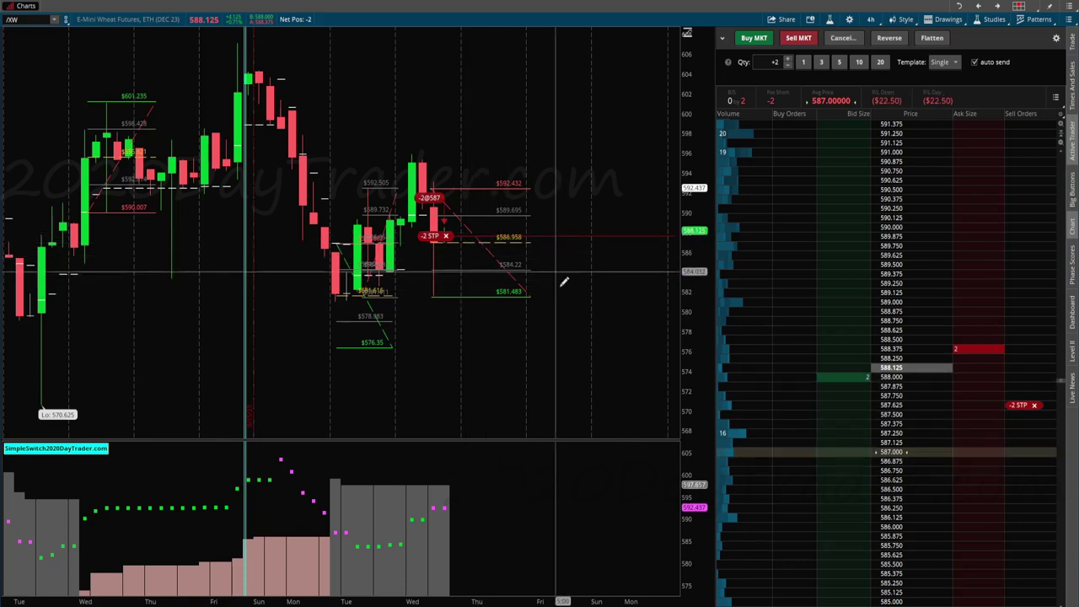
# Set the order quantity to 4 and place a protective /XW buy stop just above the current quadrant's upper red line
pyautogui.scroll(3, 573, 290)
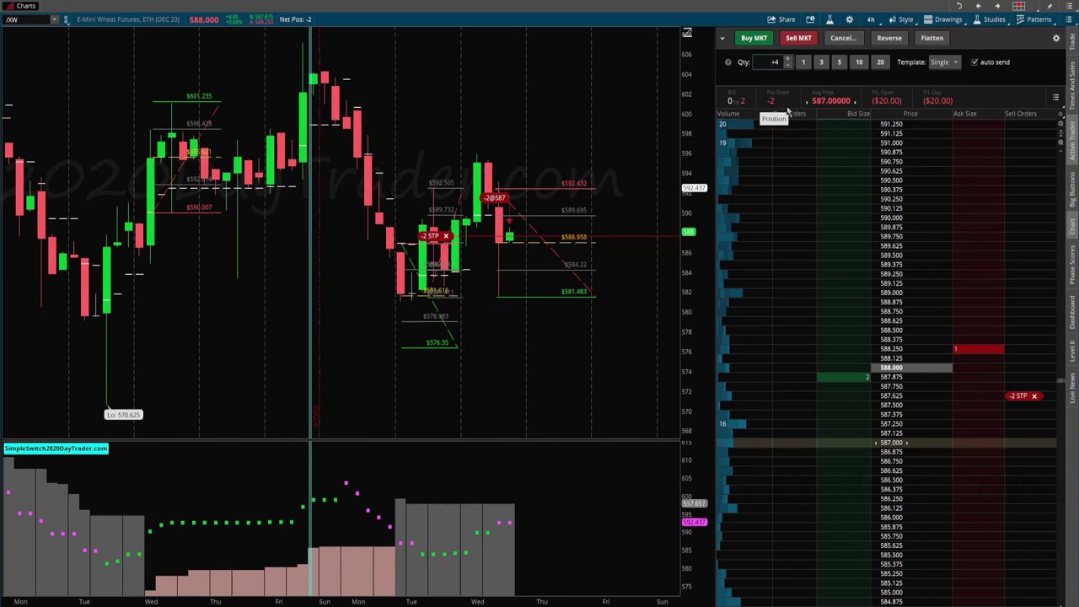
pyautogui.scroll(3, 843, 217)
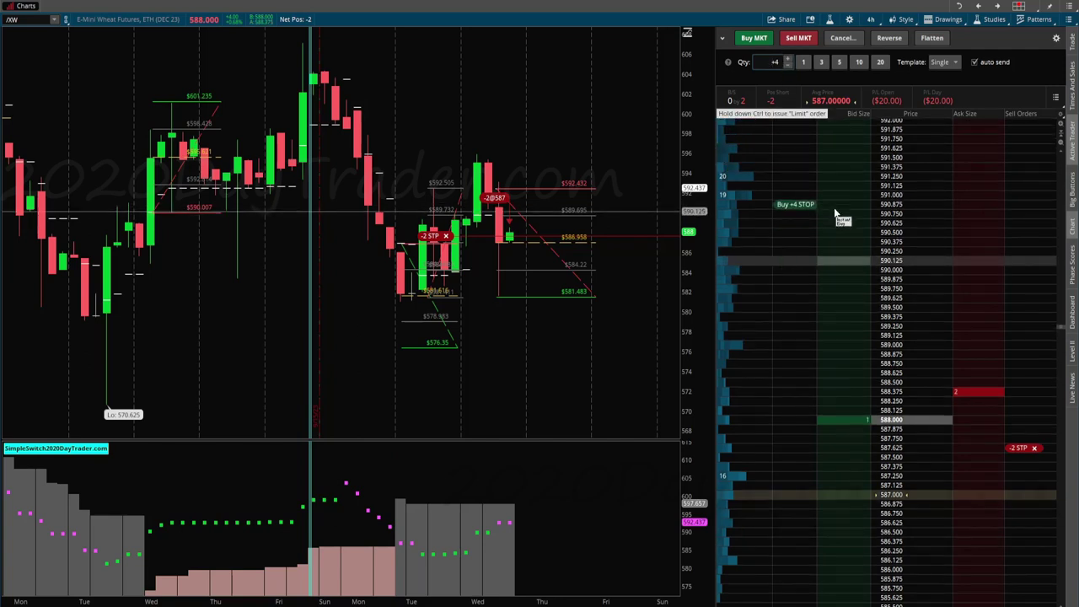
pyautogui.scroll(2, 846, 187)
pyautogui.scroll(2, 845, 171)
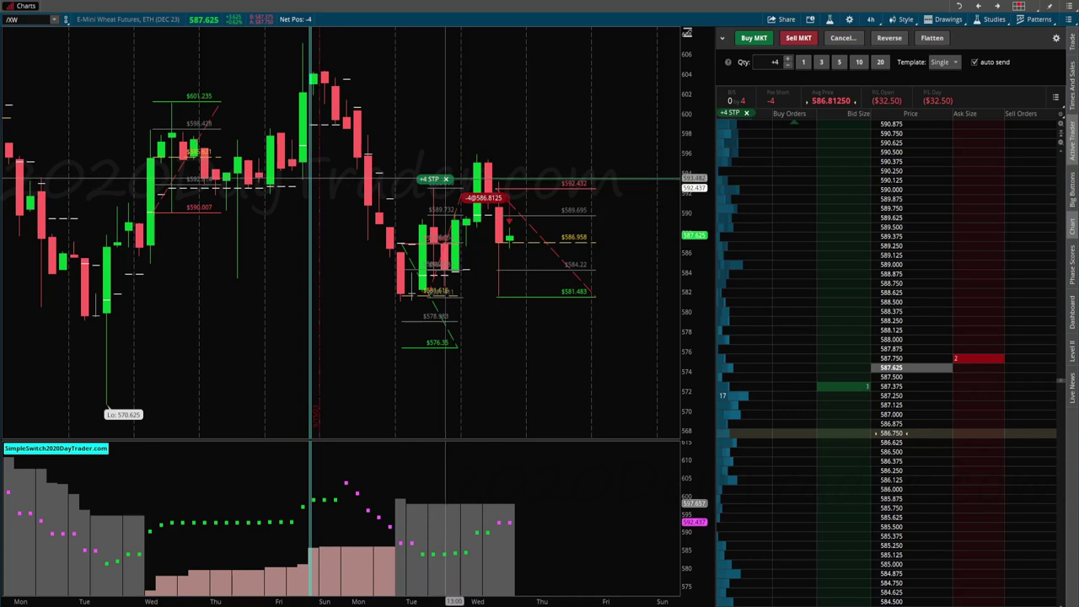
# Pair the /XW stop with an OCO buy limit for 4 contracts at the quadrant's green target line, and open the stop's order options
pyautogui.click(943, 61)
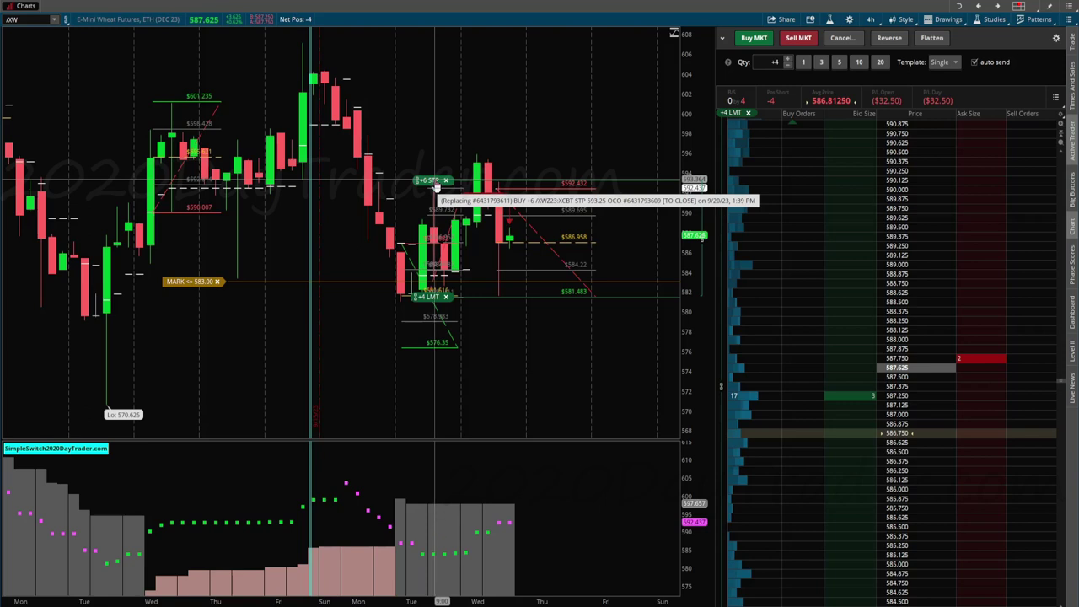
pyautogui.rightClick(436, 186)
pyautogui.click(475, 219)
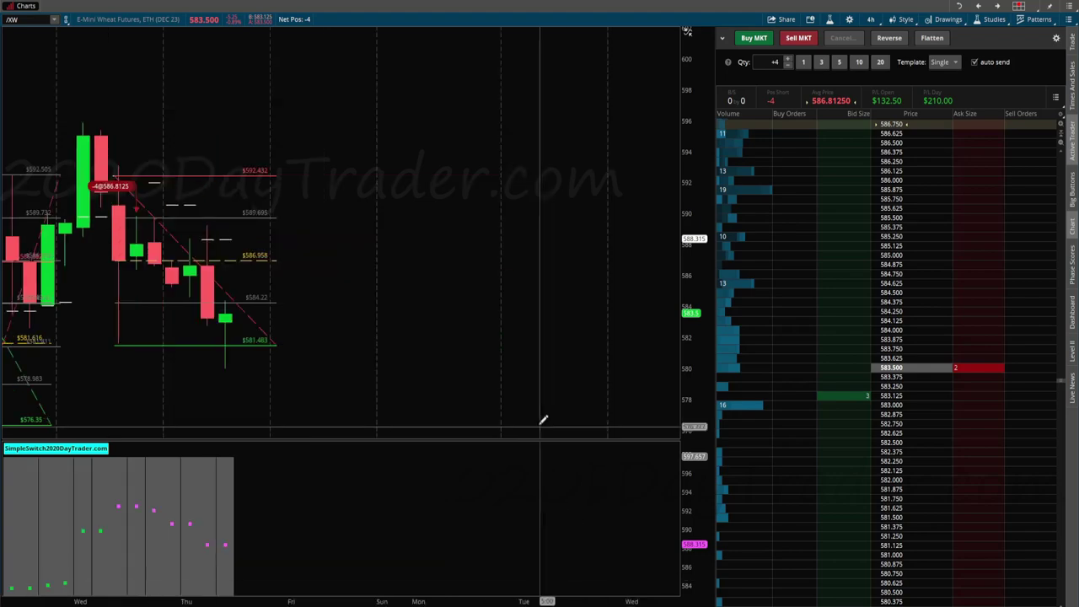
# Place a buy stop order for 4 /XW contracts at 586.000 to protect the short position
pyautogui.scroll(-4, 540, 417)
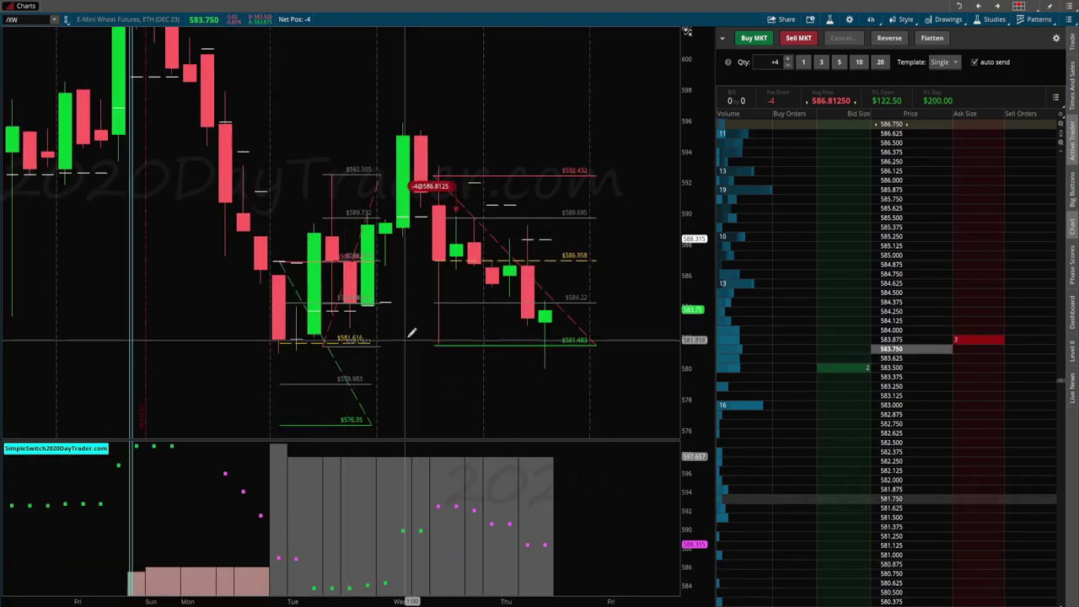
pyautogui.scroll(5, 413, 341)
pyautogui.scroll(-3, 414, 340)
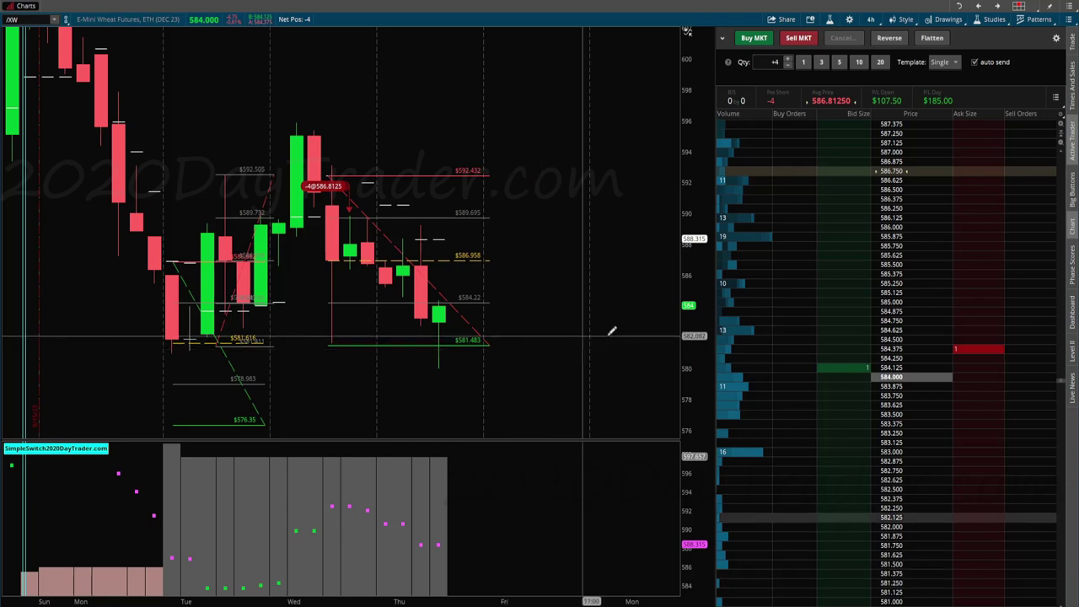
pyautogui.scroll(3, 868, 279)
pyautogui.moveTo(873, 270); pyautogui.dragTo(790, 281)
pyautogui.scroll(-3, 843, 361)
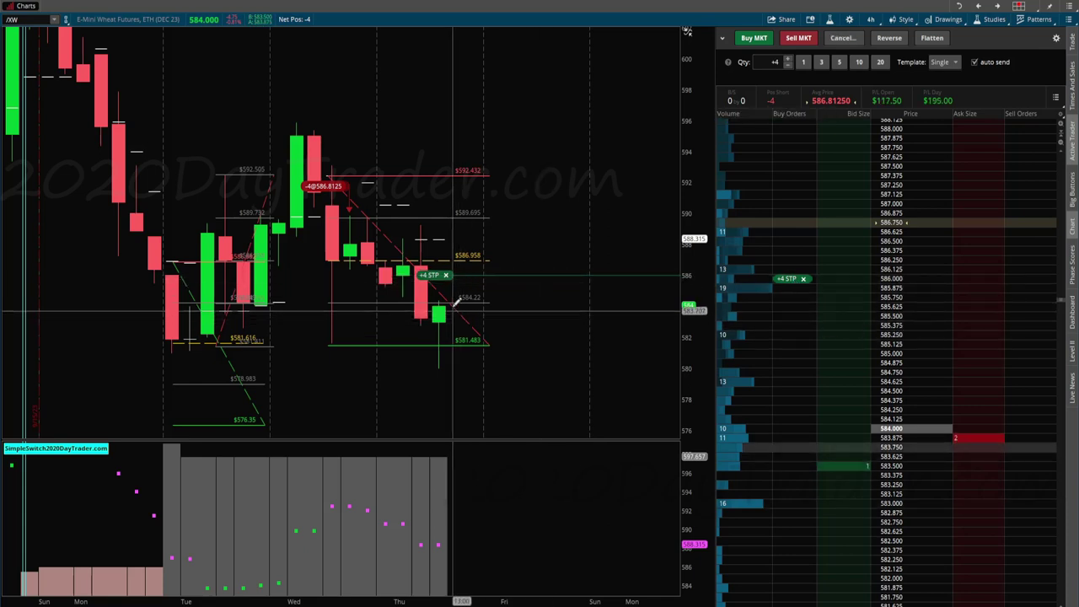
pyautogui.scroll(3, 477, 293)
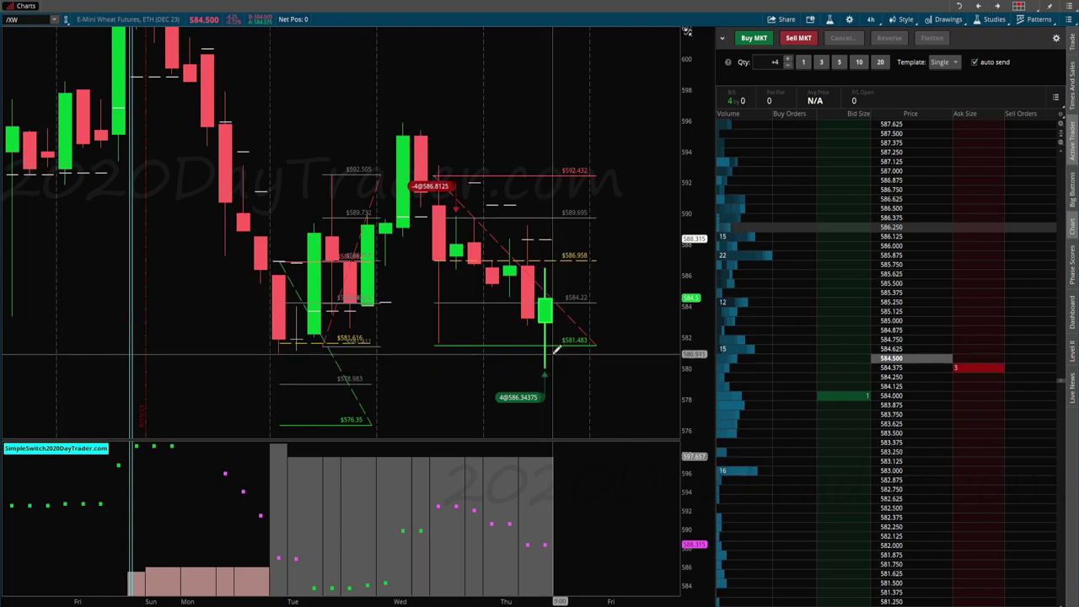
pyautogui.moveTo(552, 342)
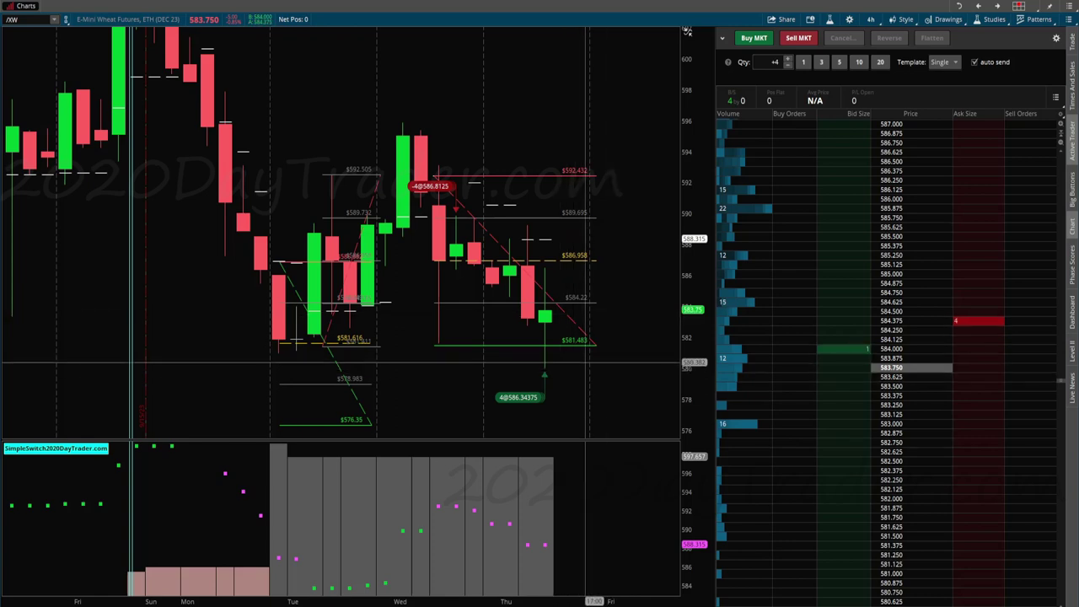
pyautogui.click(795, 348)
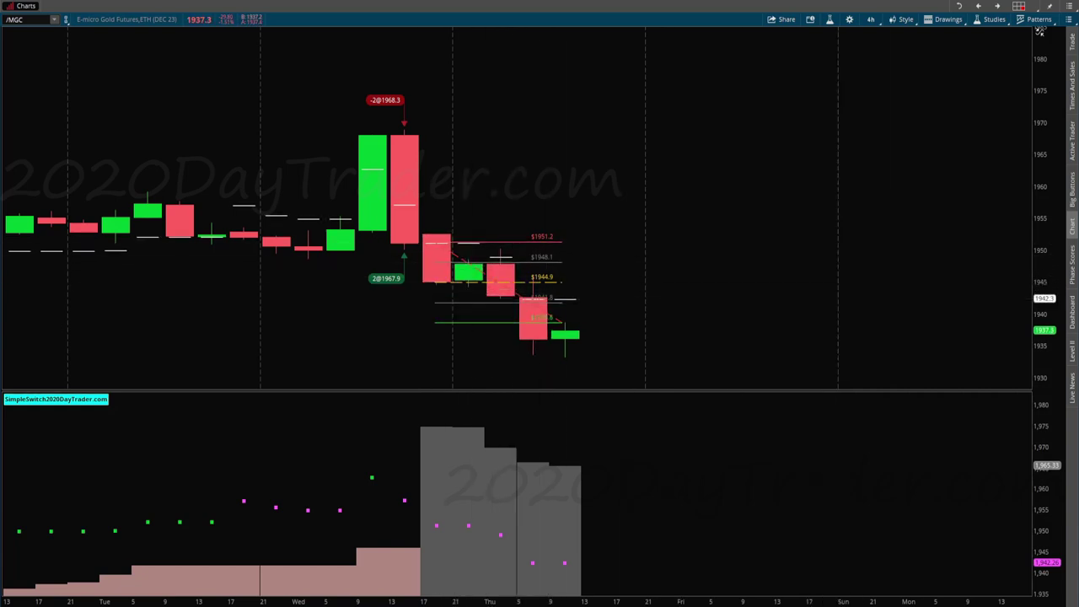
# Switch to Excel and look over the September entries in the Futures Trade Log sheet
pyautogui.hotkey('alt', 'Tab')
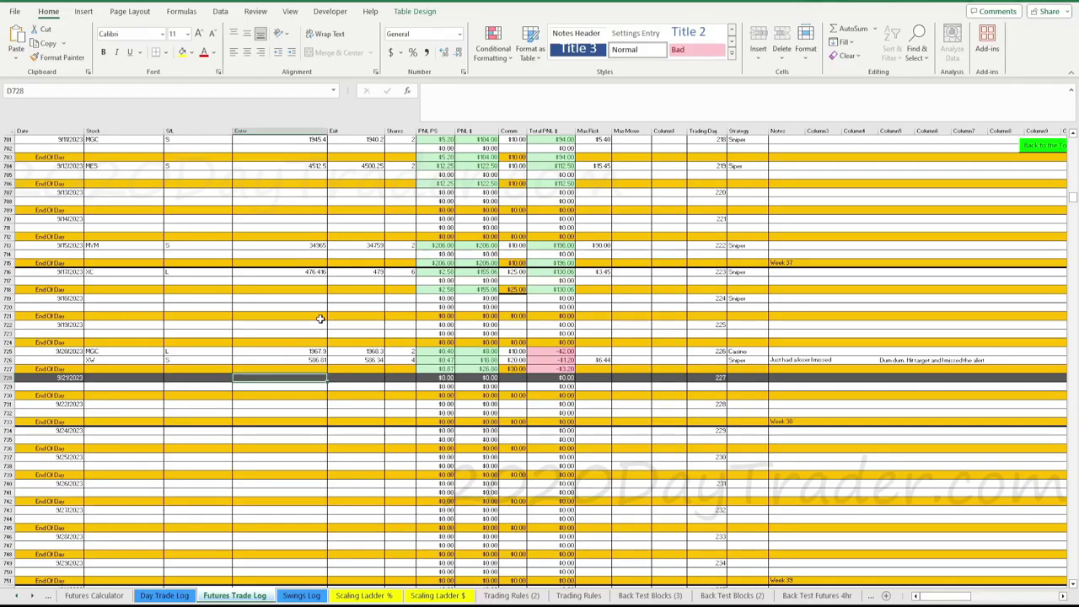
pyautogui.click(299, 334)
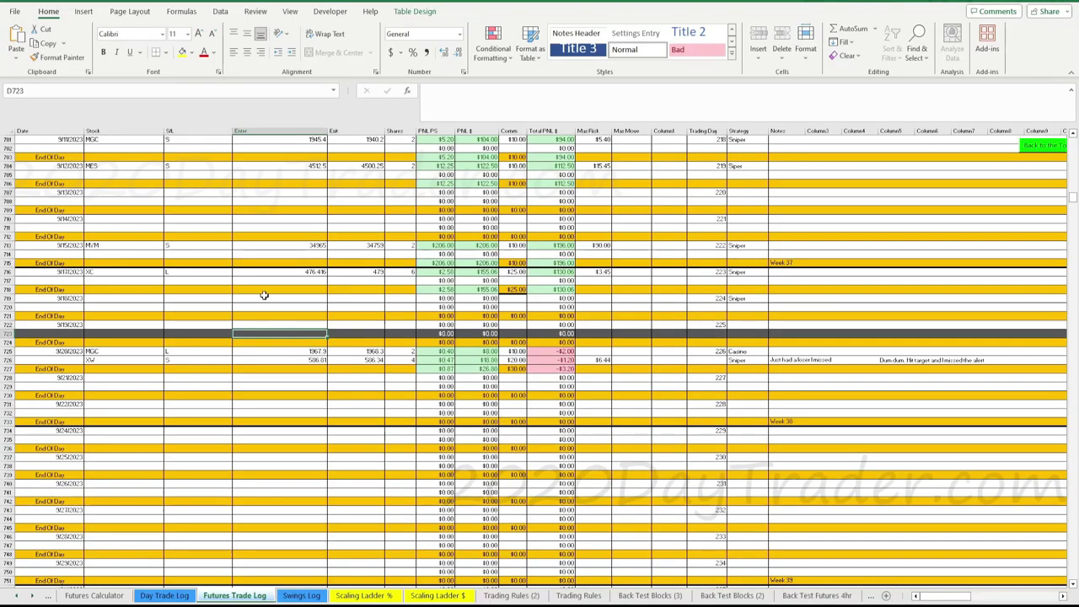
pyautogui.click(201, 254)
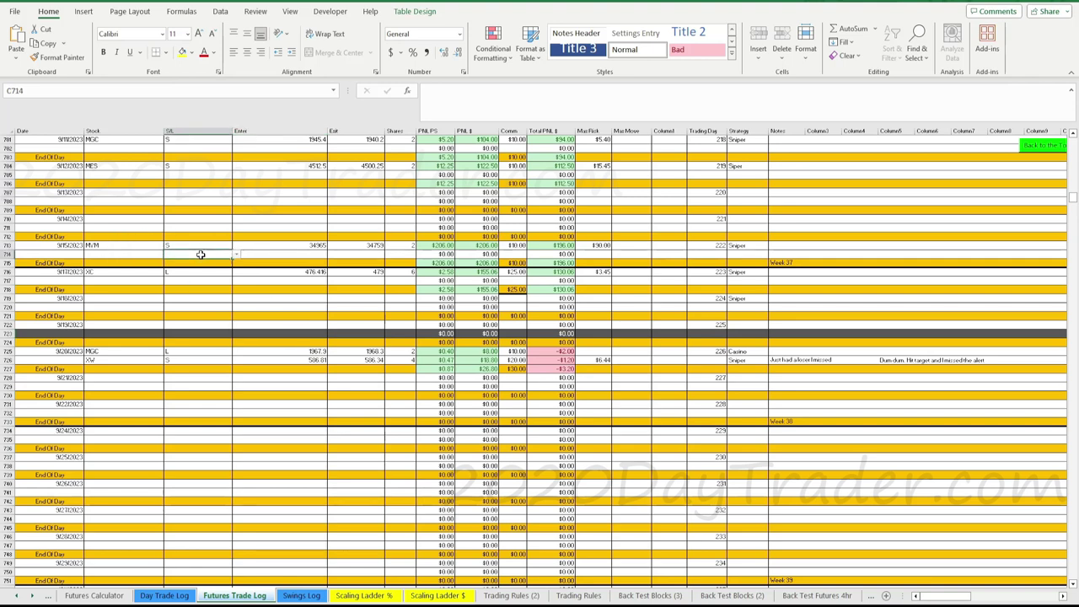
# Open the Scaling Ladder $ sheet and look over the Futures Acct ladder from its header row down
pyautogui.click(203, 279)
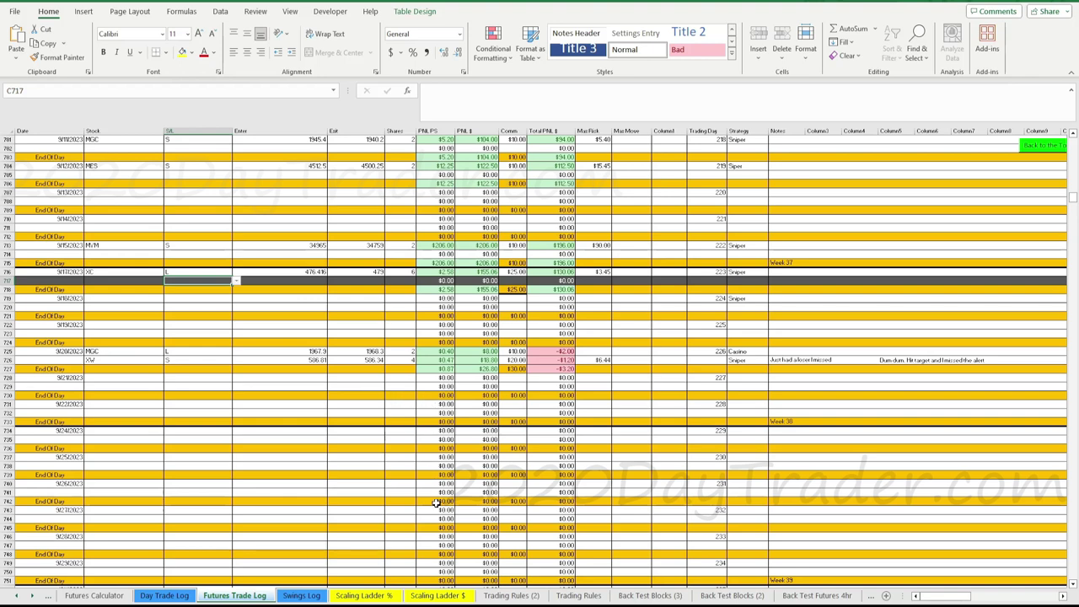
pyautogui.click(435, 595)
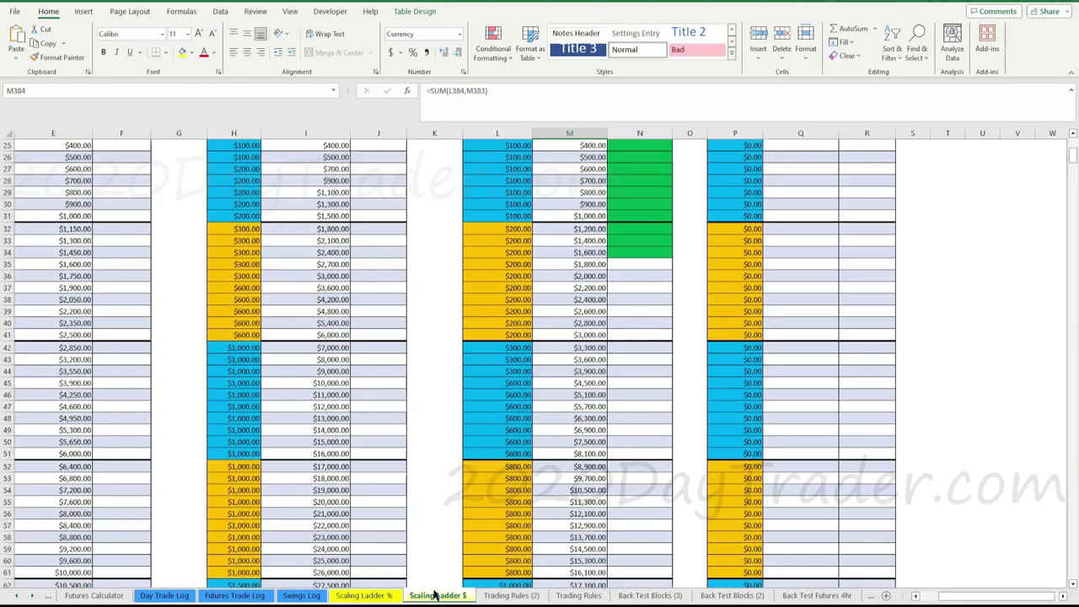
pyautogui.scroll(3, 651, 286)
pyautogui.scroll(-2, 644, 296)
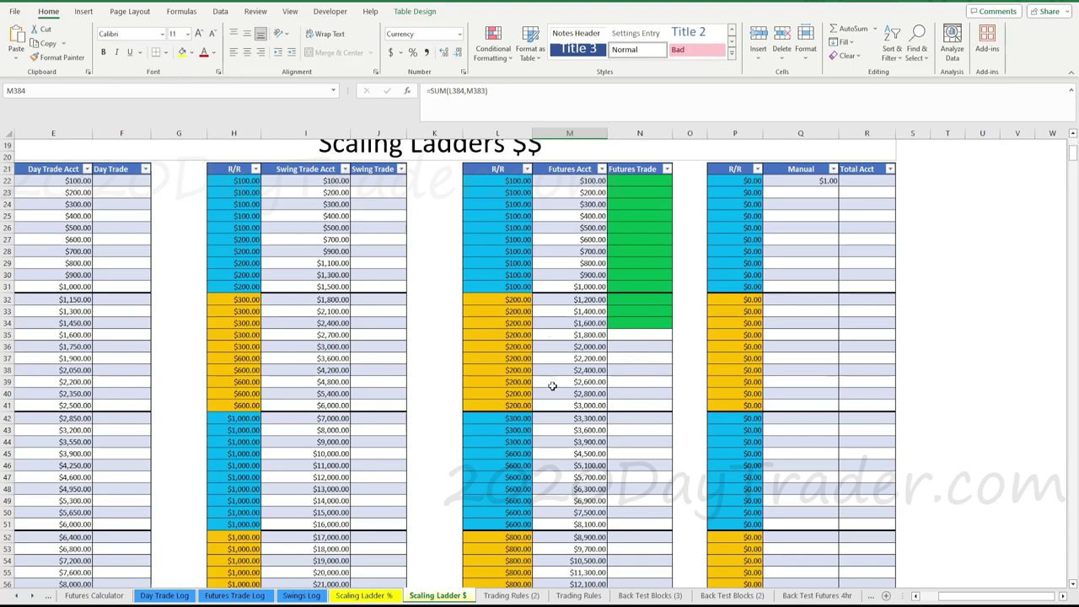
# Open the Dashboard sheet and review the combined, day trade, futures and swing account totals
pyautogui.click(19, 596)
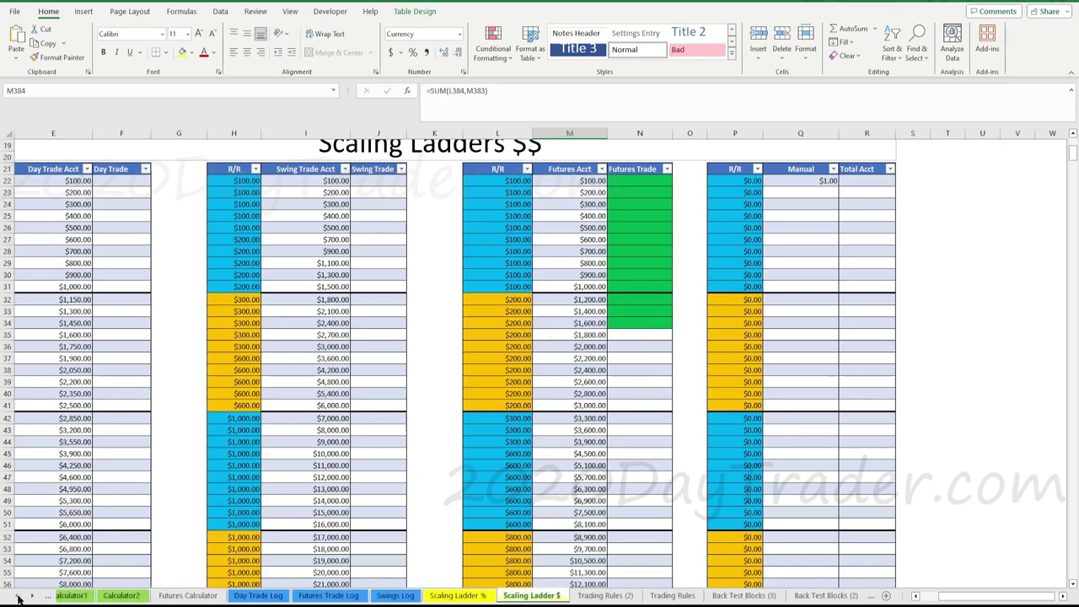
pyautogui.click(112, 595)
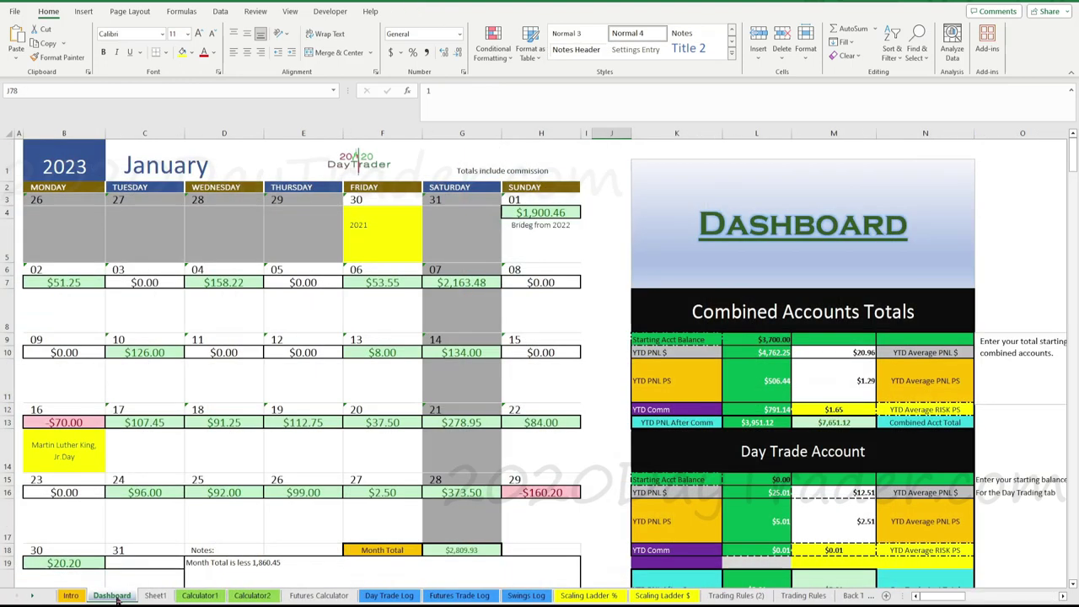
pyautogui.scroll(-1, 591, 360)
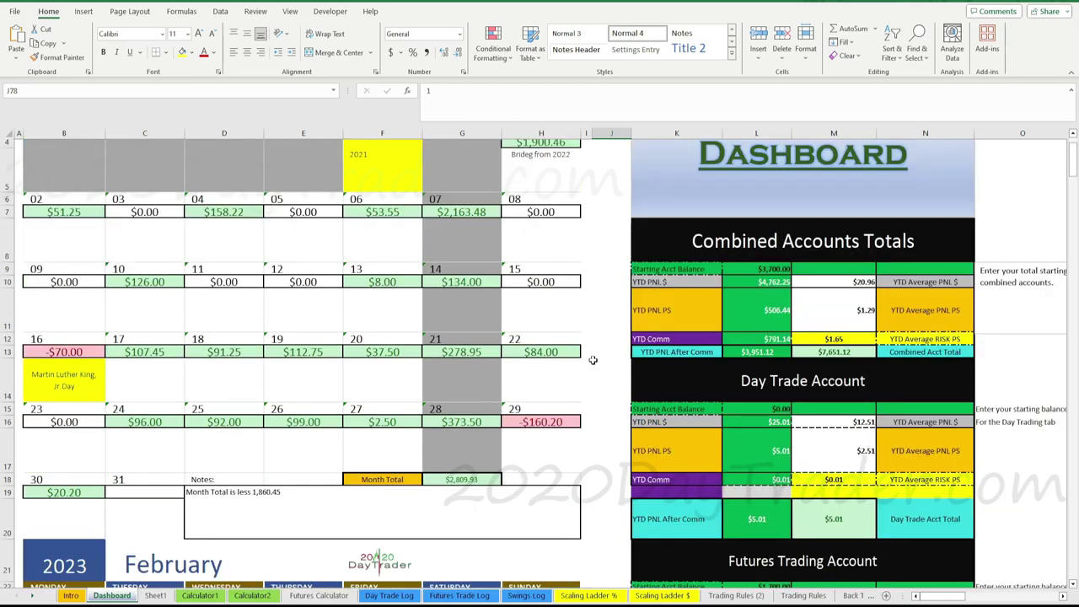
pyautogui.scroll(-1, 605, 359)
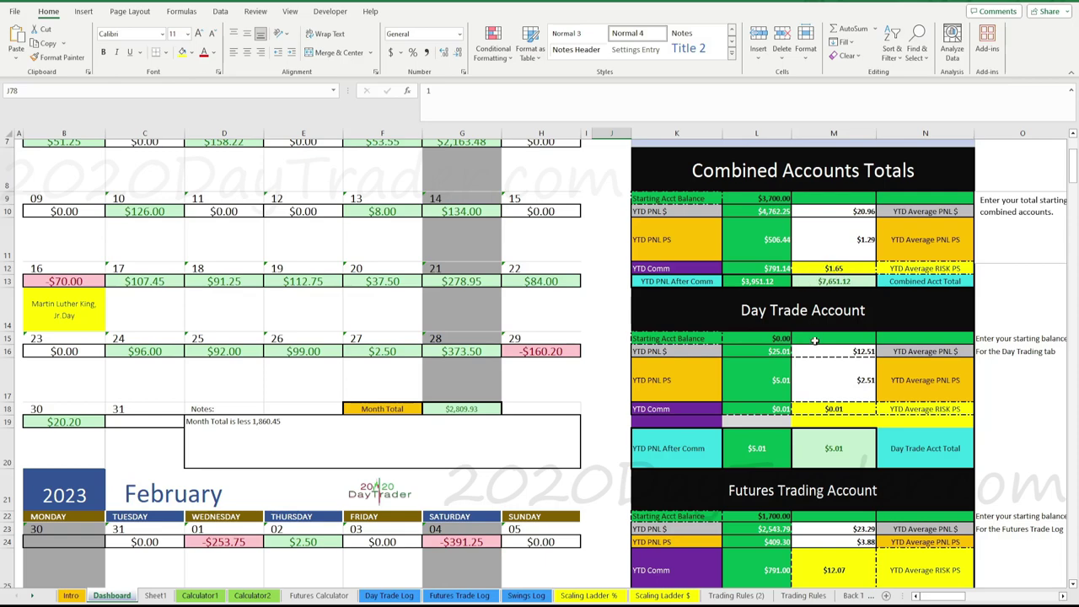
pyautogui.scroll(-2, 811, 341)
pyautogui.scroll(2, 813, 349)
pyautogui.scroll(-4, 812, 349)
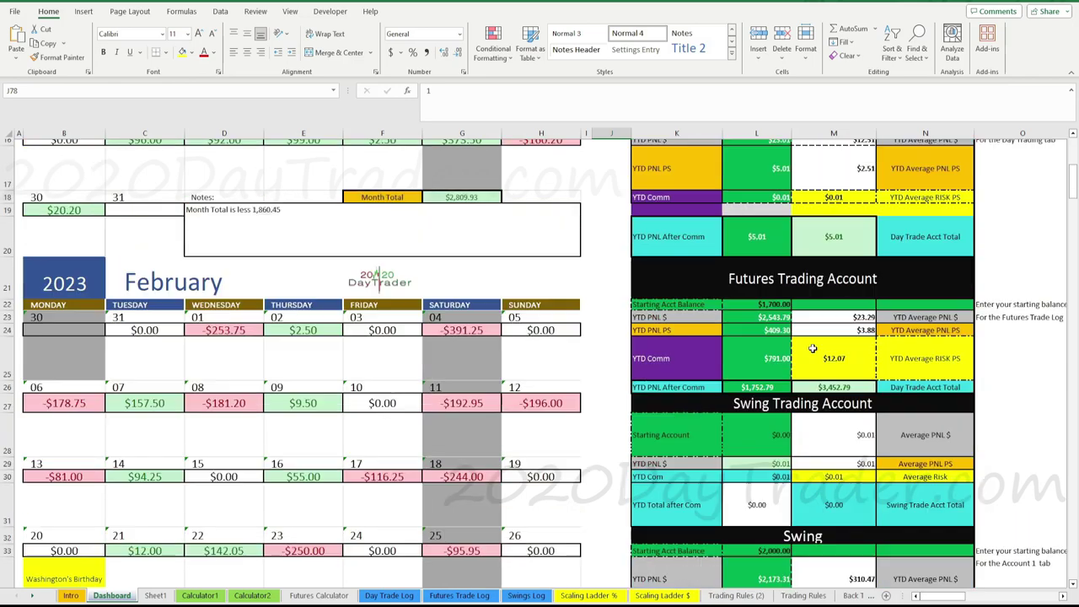
pyautogui.scroll(-1, 880, 504)
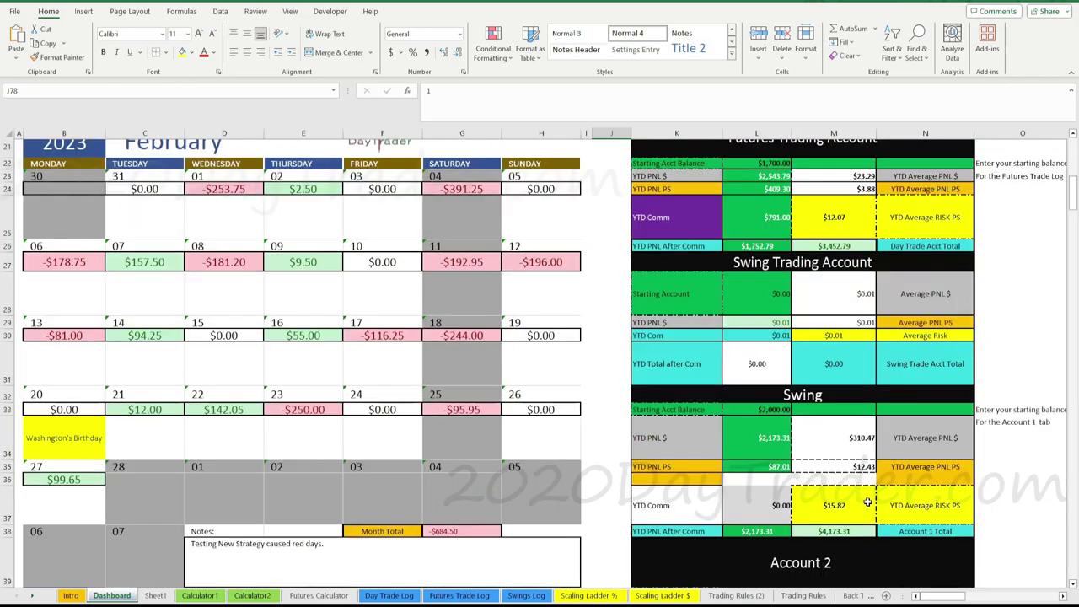
pyautogui.scroll(-1, 875, 504)
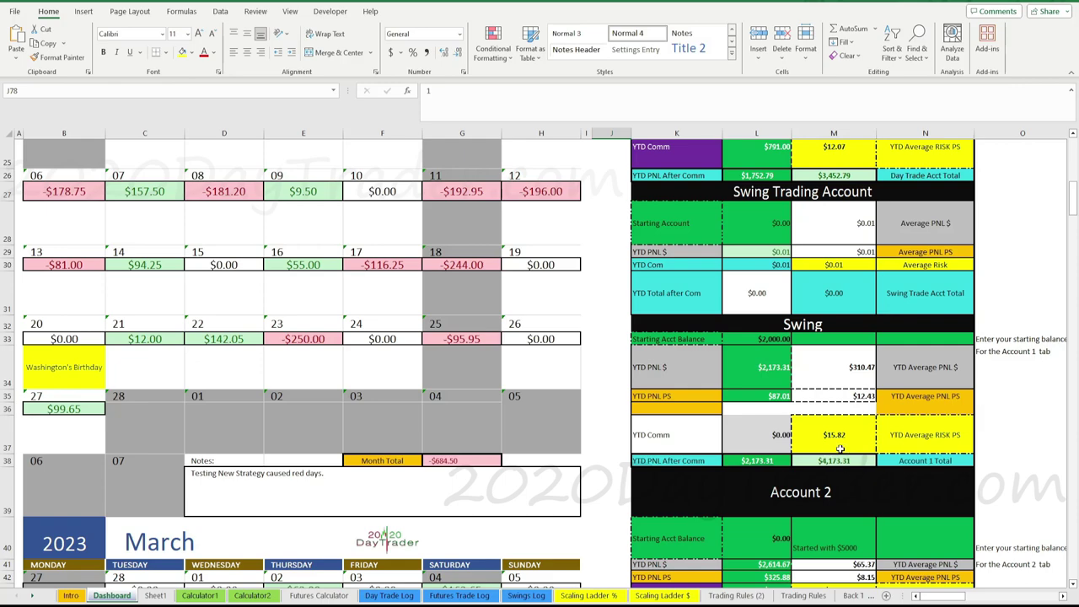
pyautogui.scroll(1, 838, 448)
pyautogui.scroll(4, 838, 449)
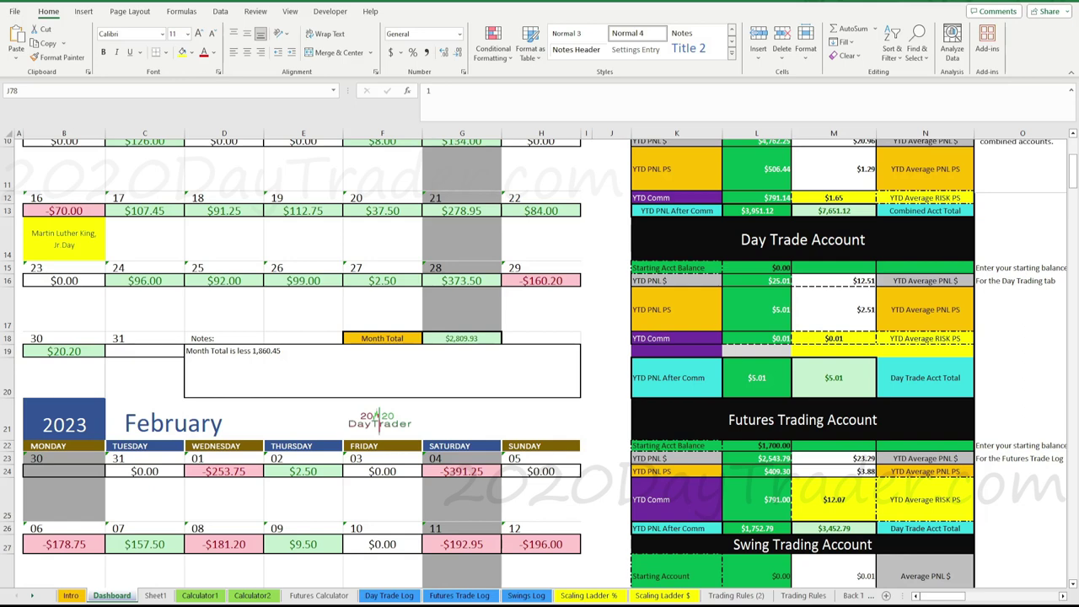
# Compare the Combined Accounts Totals with the Futures Trading Account and Swing sections on the Dashboard
pyautogui.scroll(2, 539, 363)
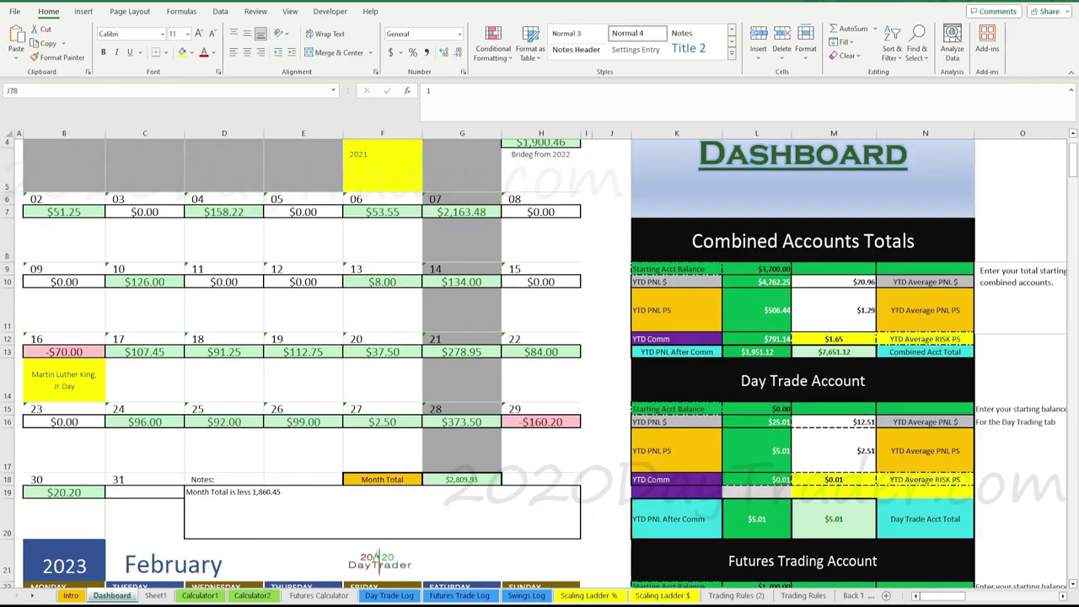
pyautogui.scroll(-3, 540, 363)
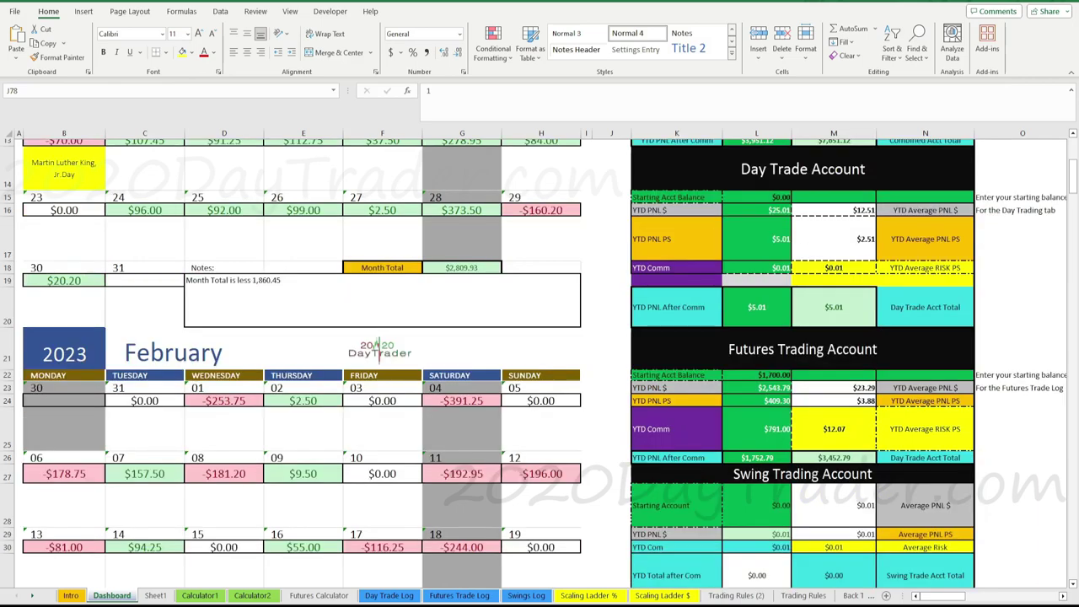
pyautogui.scroll(-4, 539, 362)
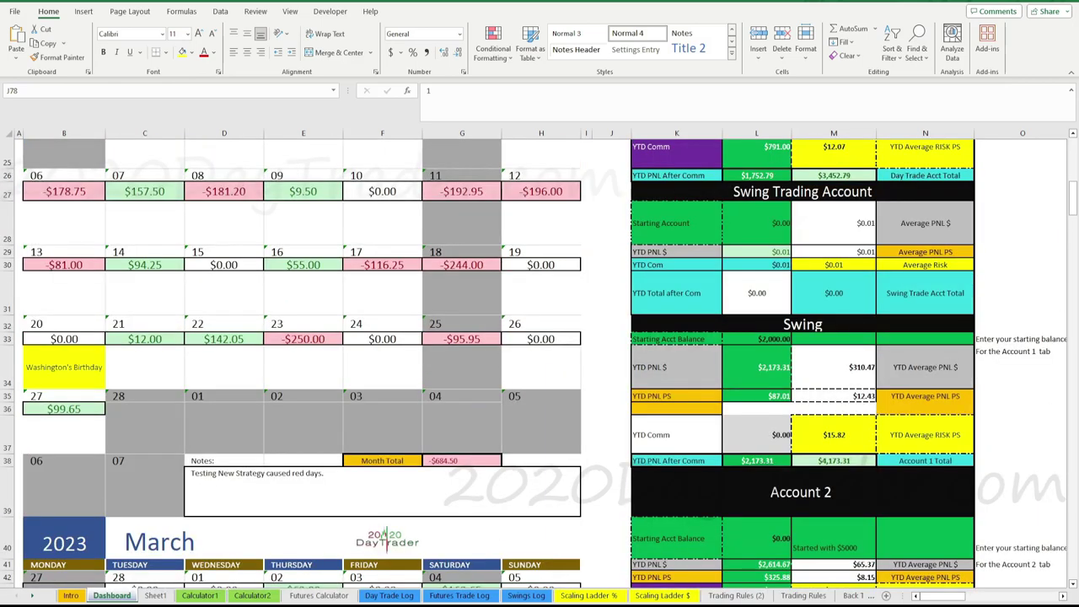
pyautogui.scroll(2, 540, 363)
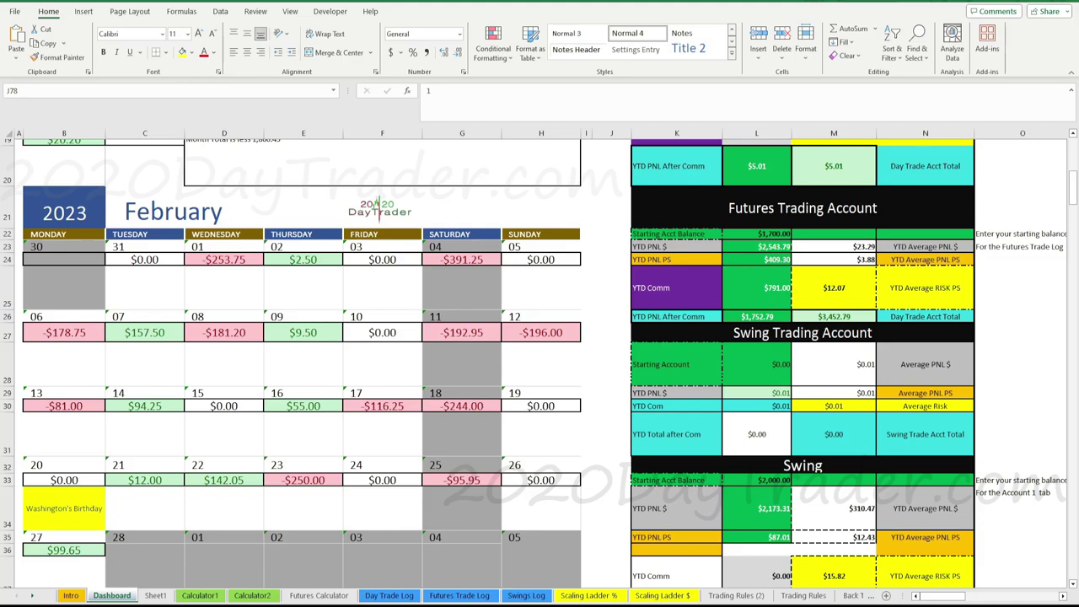
pyautogui.scroll(5, 539, 362)
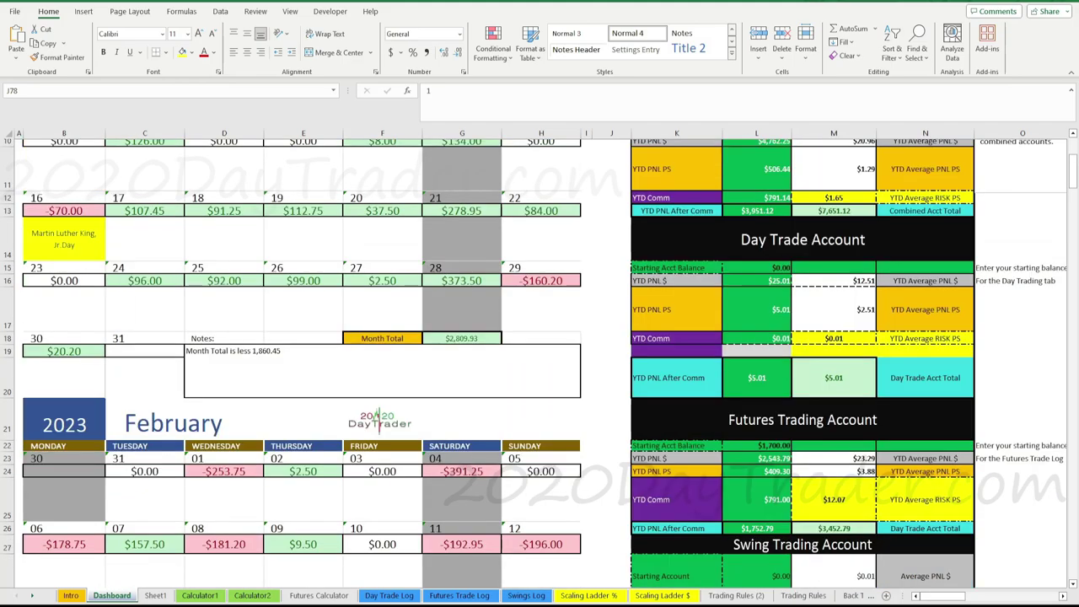
pyautogui.scroll(-7, 539, 362)
pyautogui.scroll(-2, 539, 362)
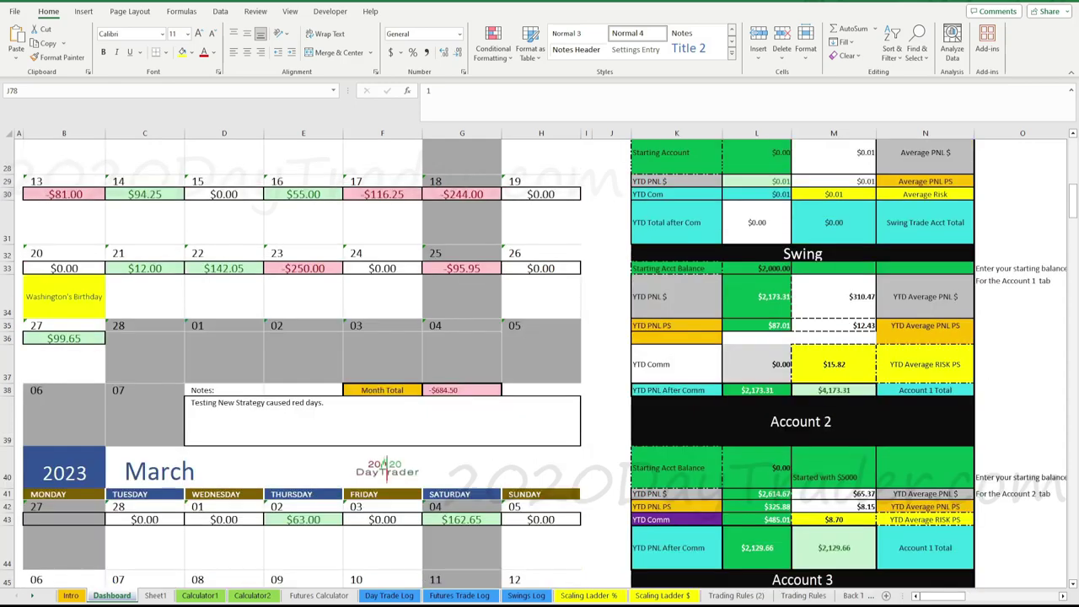
# Examine the Account 2 to Account 8 summaries alongside the March and April 2023 profit calendars
pyautogui.scroll(-2, 539, 363)
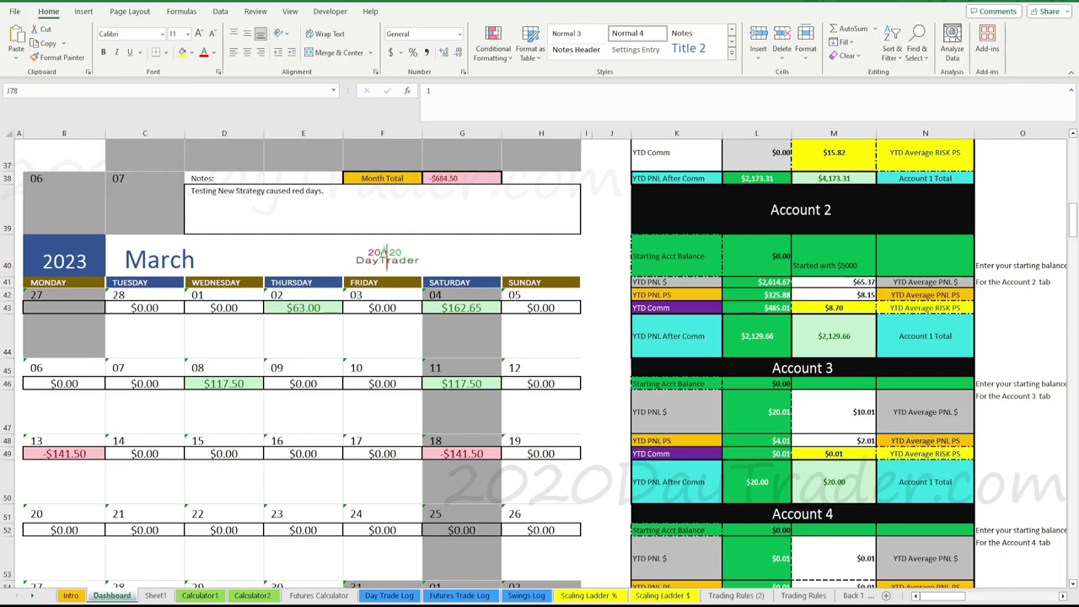
pyautogui.scroll(-2, 539, 362)
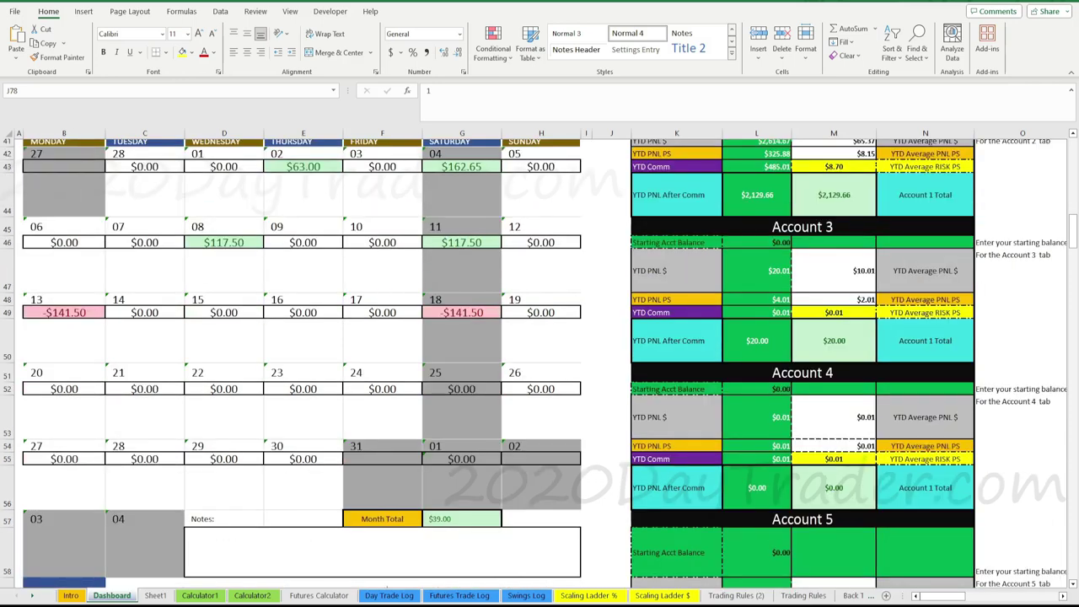
pyautogui.scroll(-4, 539, 363)
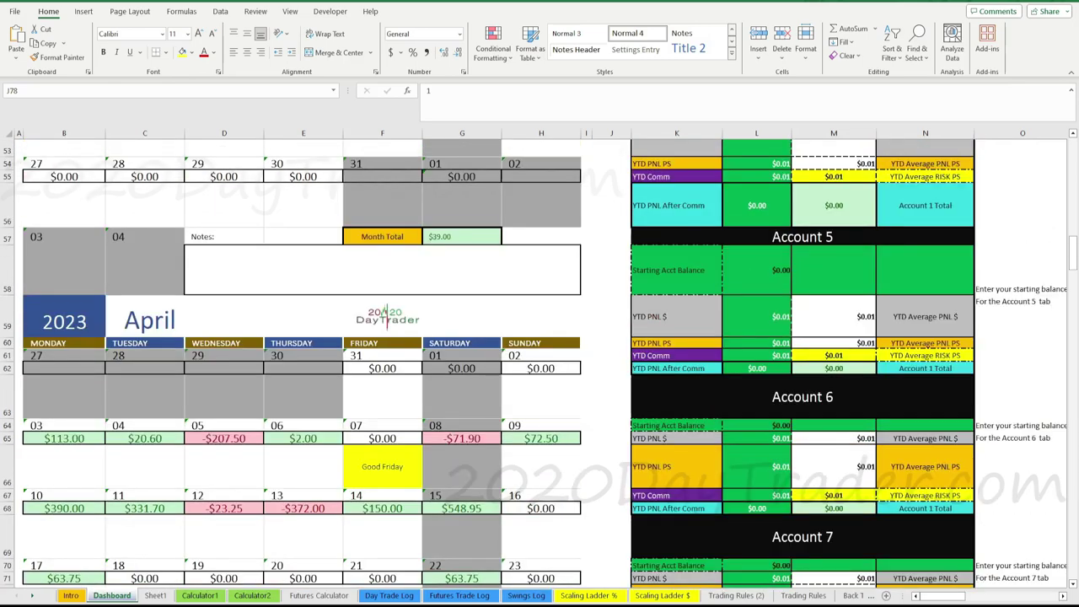
pyautogui.scroll(-2, 539, 362)
pyautogui.scroll(-1, 539, 363)
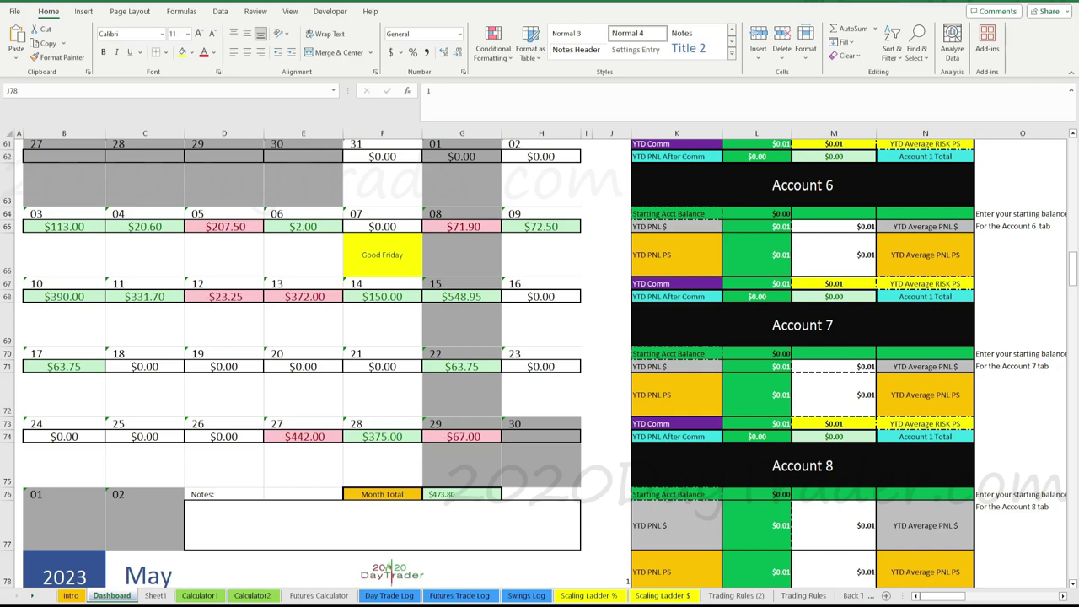
# Review the monthly profit calendars from May through September 2023 on the Dashboard
pyautogui.scroll(-6, 540, 362)
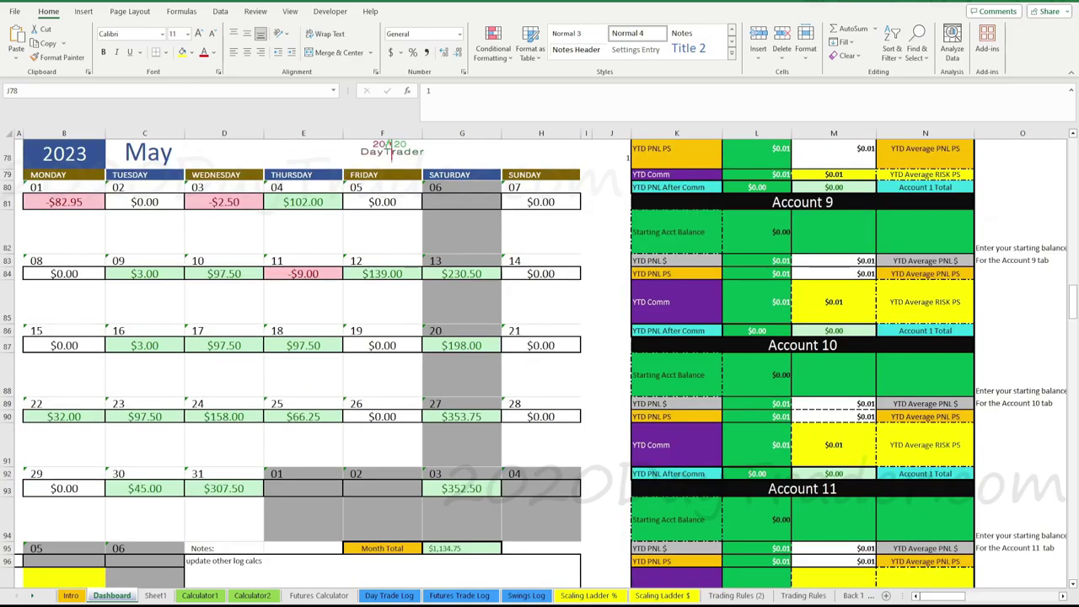
pyautogui.scroll(-5, 540, 362)
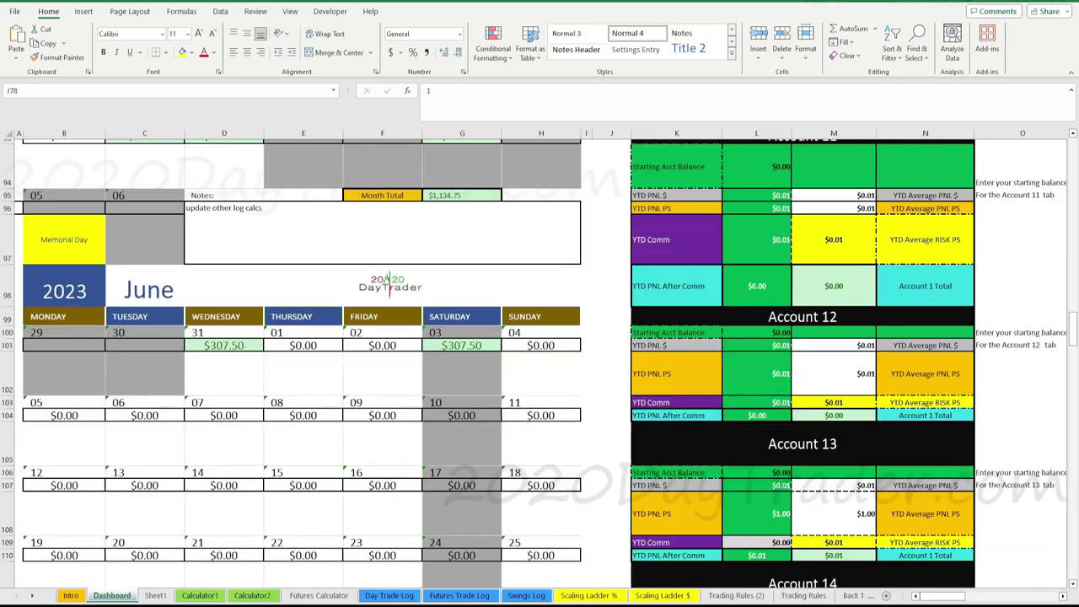
pyautogui.scroll(-5, 540, 362)
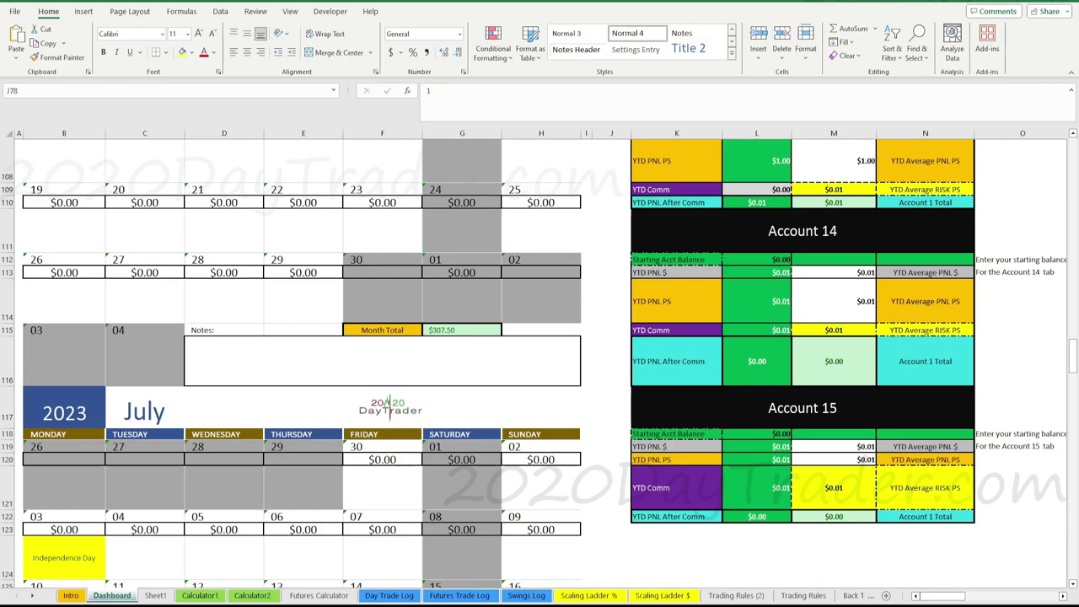
pyautogui.scroll(-3, 540, 363)
pyautogui.scroll(-7, 540, 362)
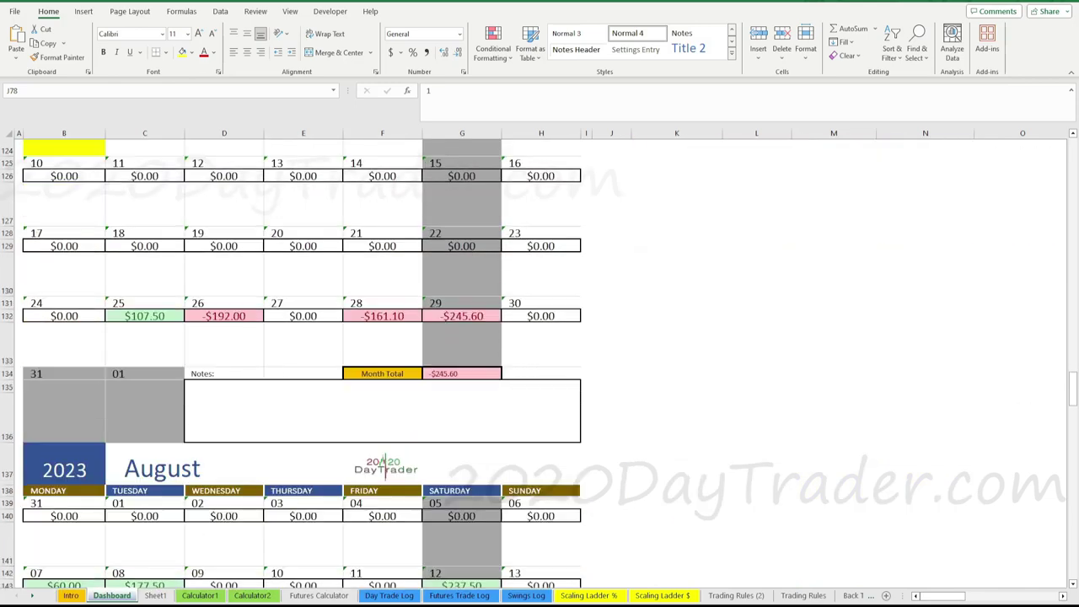
pyautogui.scroll(-1, 539, 363)
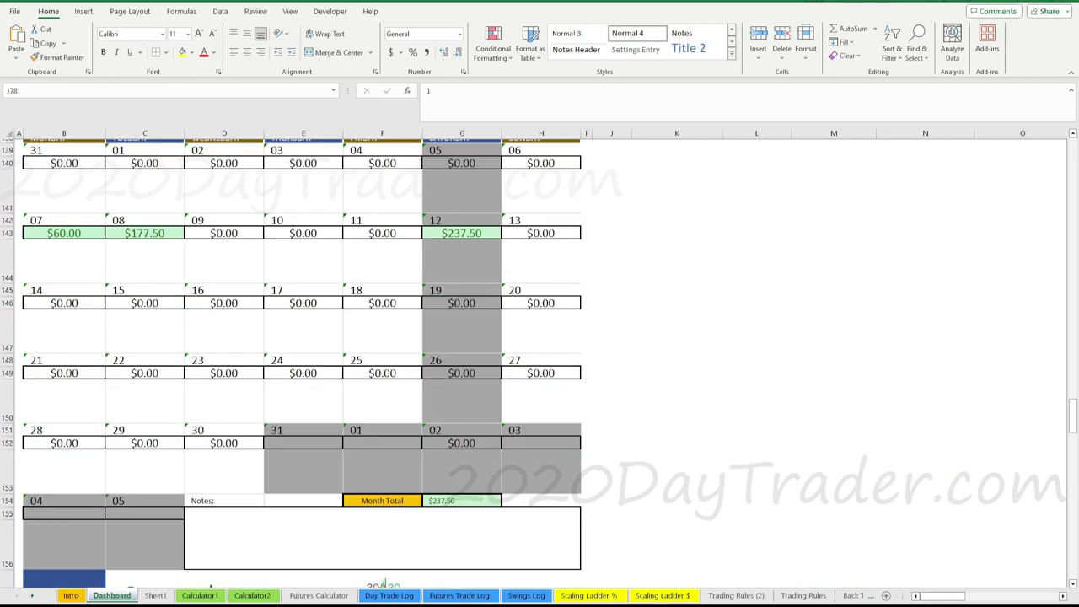
pyautogui.scroll(-2, 540, 362)
pyautogui.scroll(-4, 539, 362)
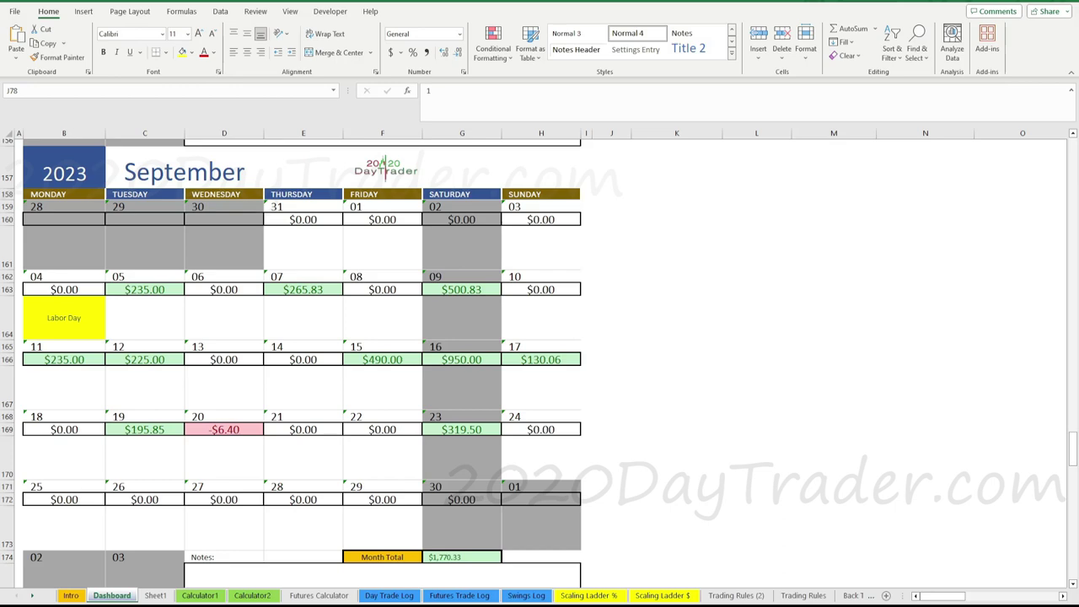
# Check the October and November 2023 calendars, and return to September's daily results and month total
pyautogui.scroll(-1, 539, 363)
pyautogui.scroll(-3, 540, 362)
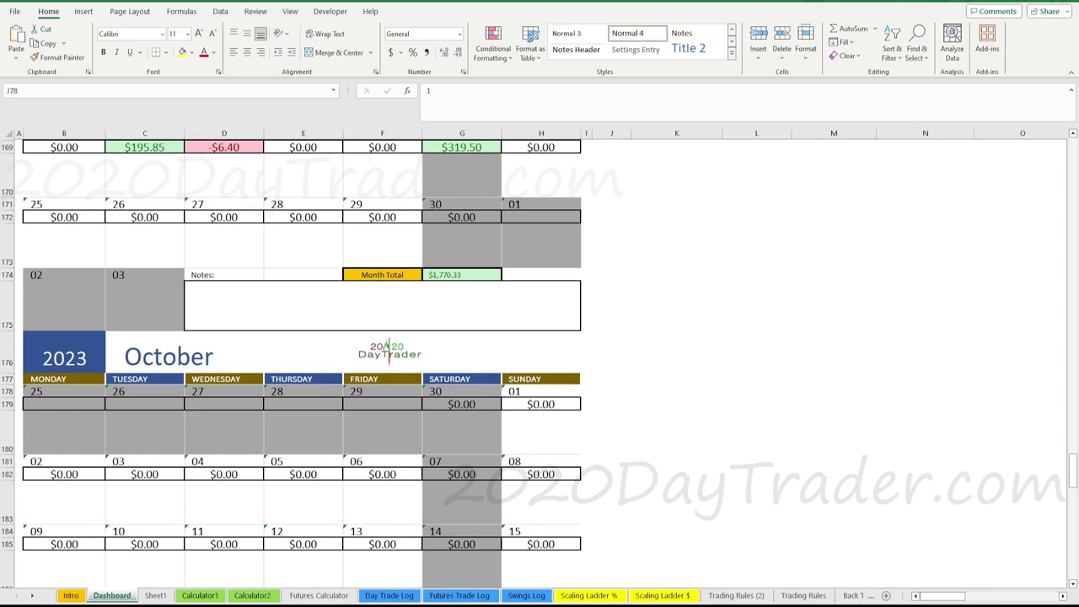
pyautogui.scroll(-2, 539, 362)
pyautogui.scroll(-2, 540, 362)
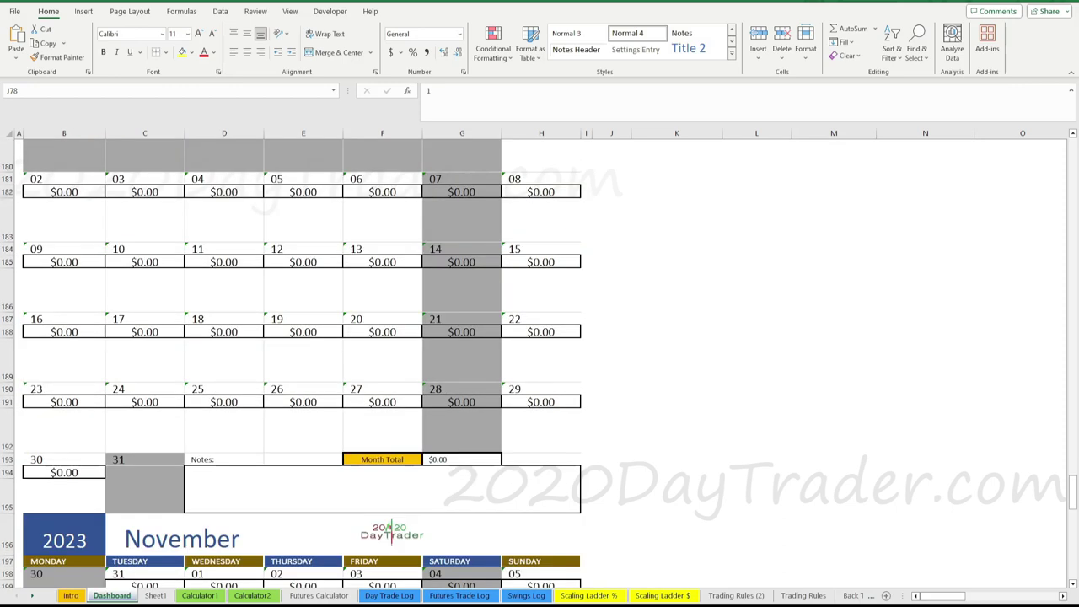
pyautogui.scroll(-3, 539, 362)
pyautogui.scroll(12, 539, 362)
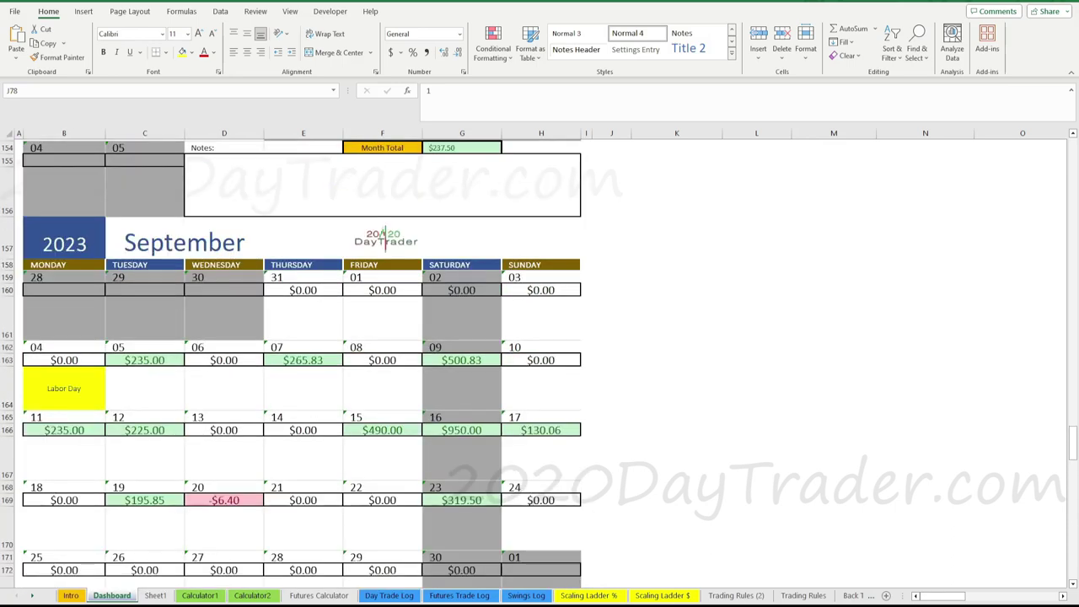
pyautogui.scroll(-1, 539, 363)
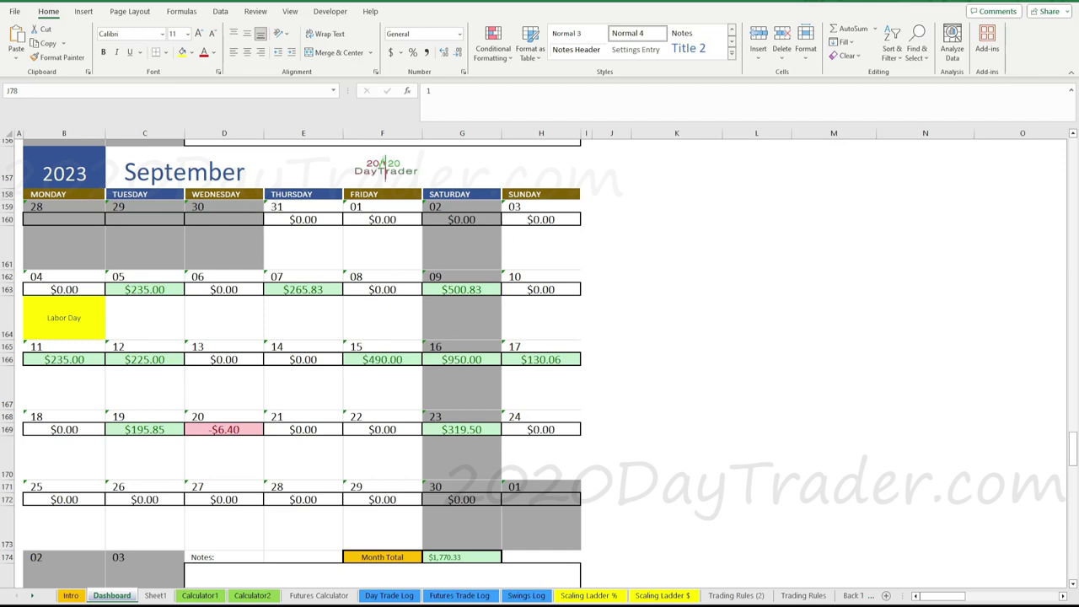
pyautogui.scroll(1, 302, 363)
pyautogui.scroll(-1, 301, 363)
pyautogui.scroll(-1, 302, 362)
pyautogui.scroll(1, 301, 362)
pyautogui.scroll(-1, 302, 363)
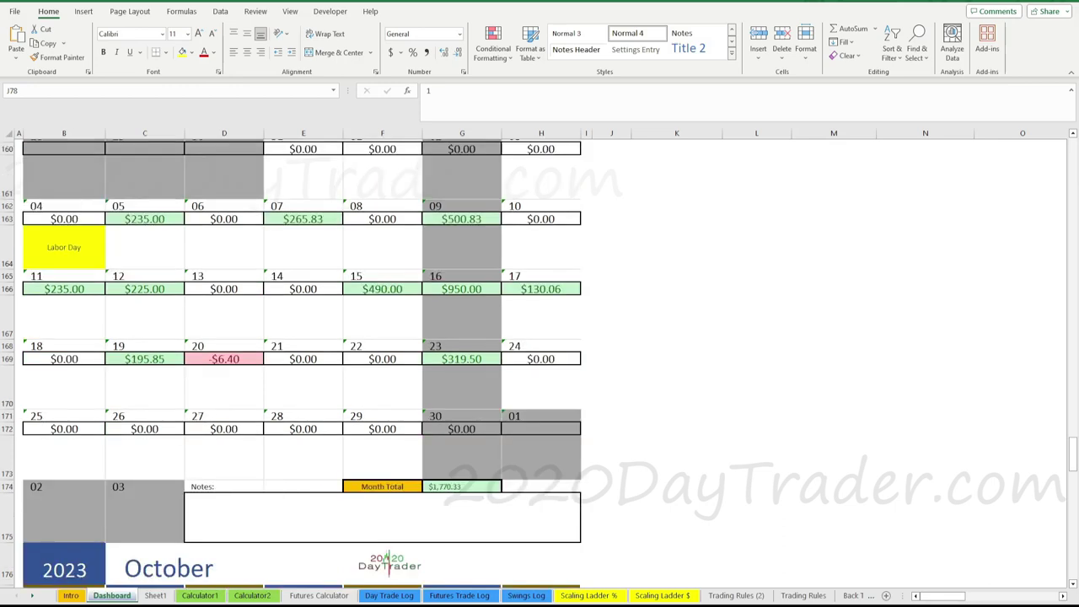
pyautogui.scroll(1, 301, 363)
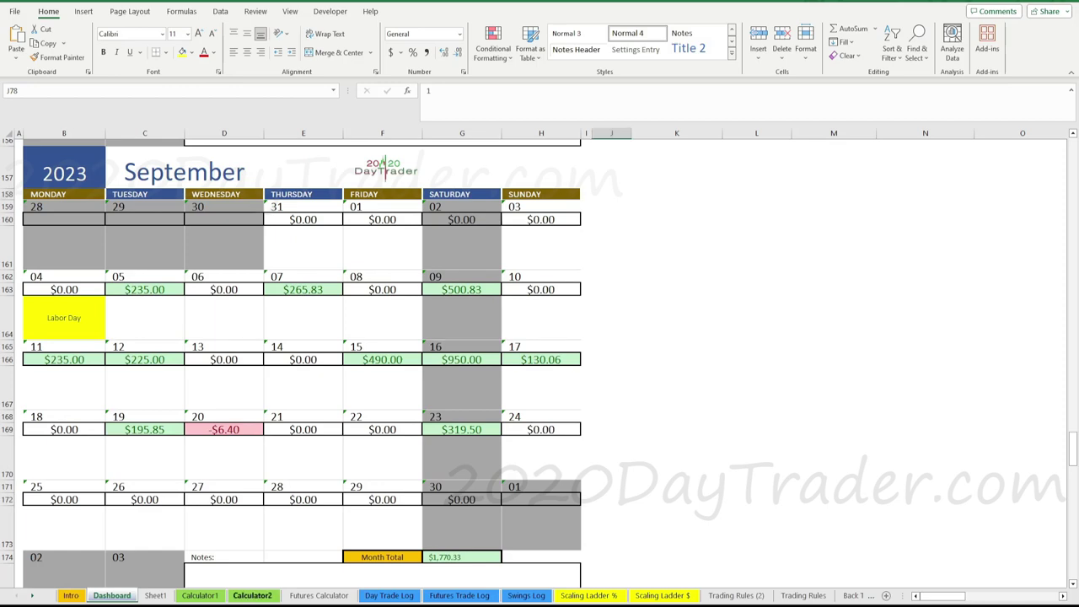
# View the share-size and risk calculators on the Calculator2 and Calculator1 sheets
pyautogui.click(252, 595)
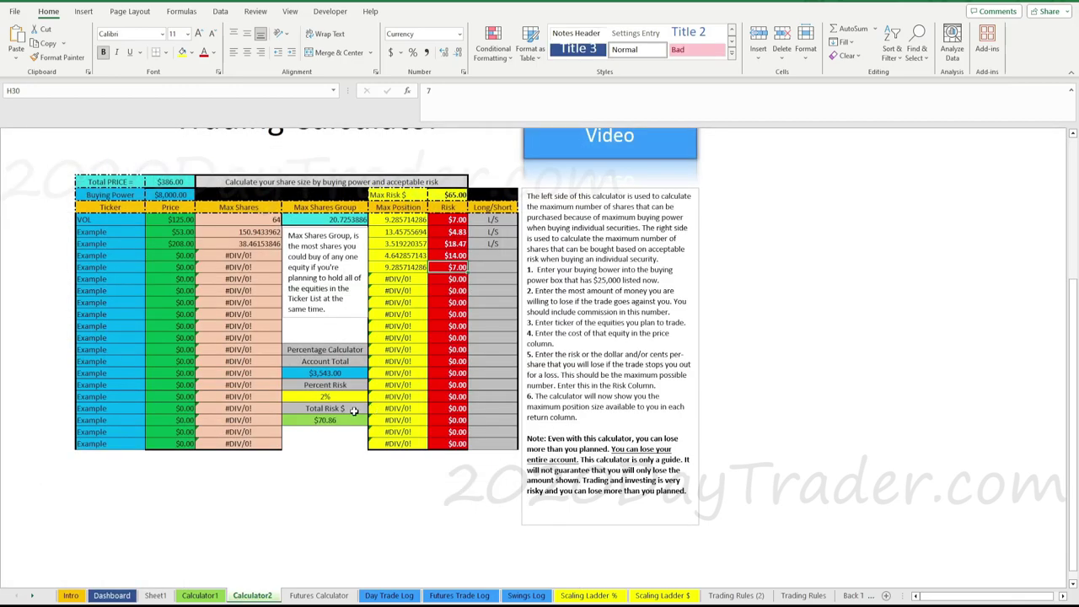
pyautogui.click(200, 595)
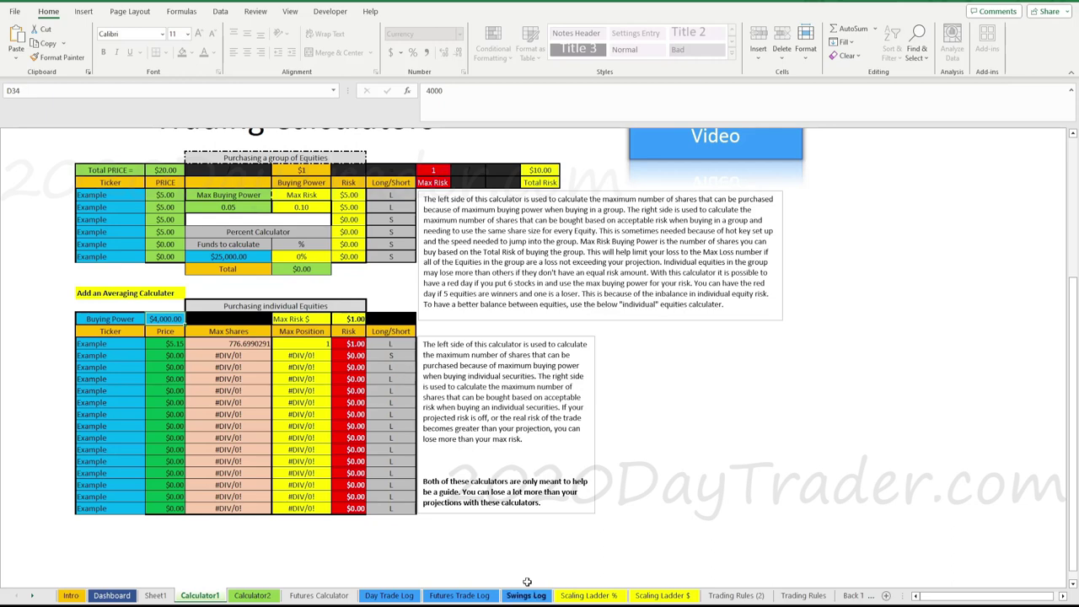
# Open the Futures Trade Log, check the September trades' multiplier and WIN/LOSS columns, and return to the top of the sheet
pyautogui.click(459, 595)
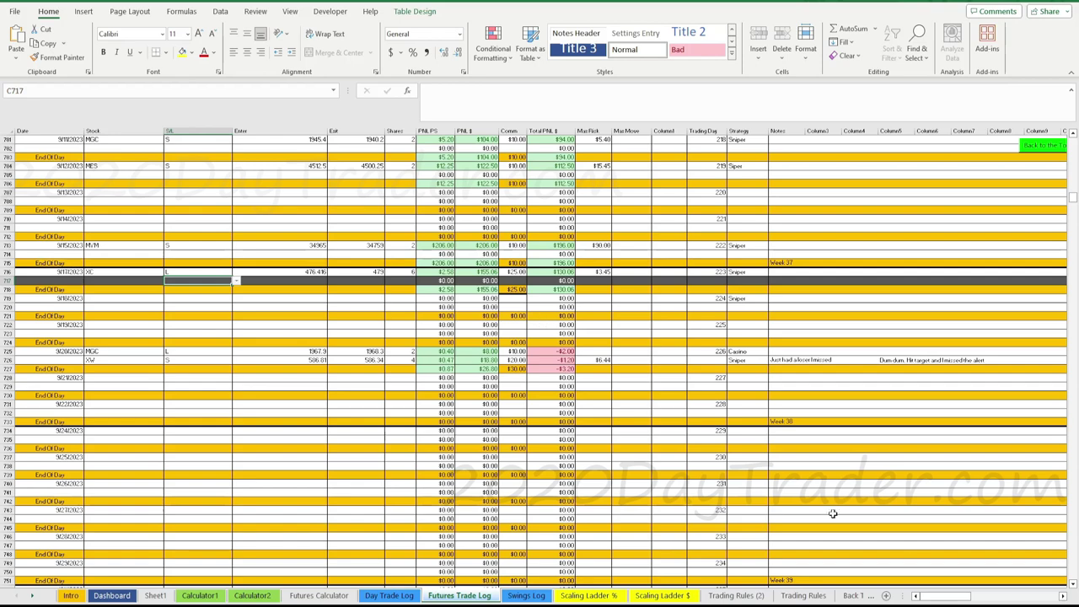
pyautogui.moveTo(945, 595); pyautogui.dragTo(975, 596)
pyautogui.scroll(20, 876, 412)
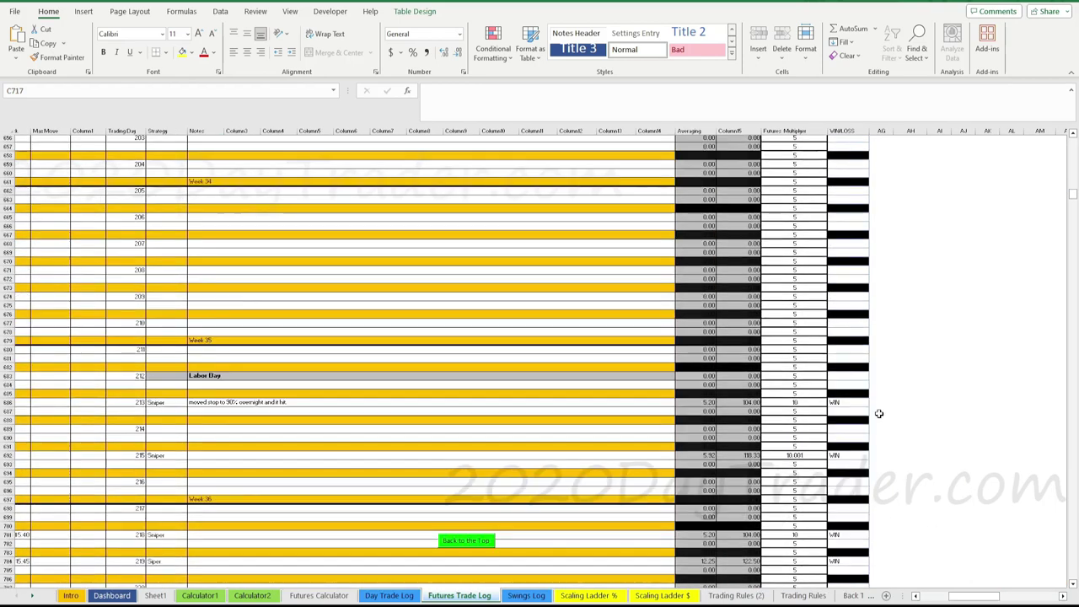
pyautogui.scroll(5, 871, 409)
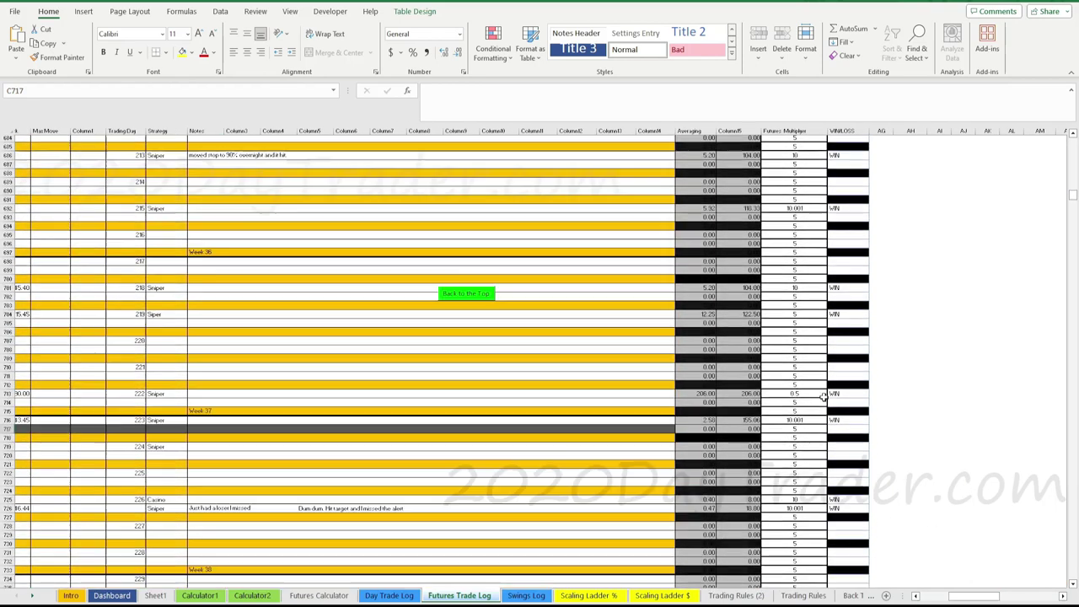
pyautogui.click(467, 301)
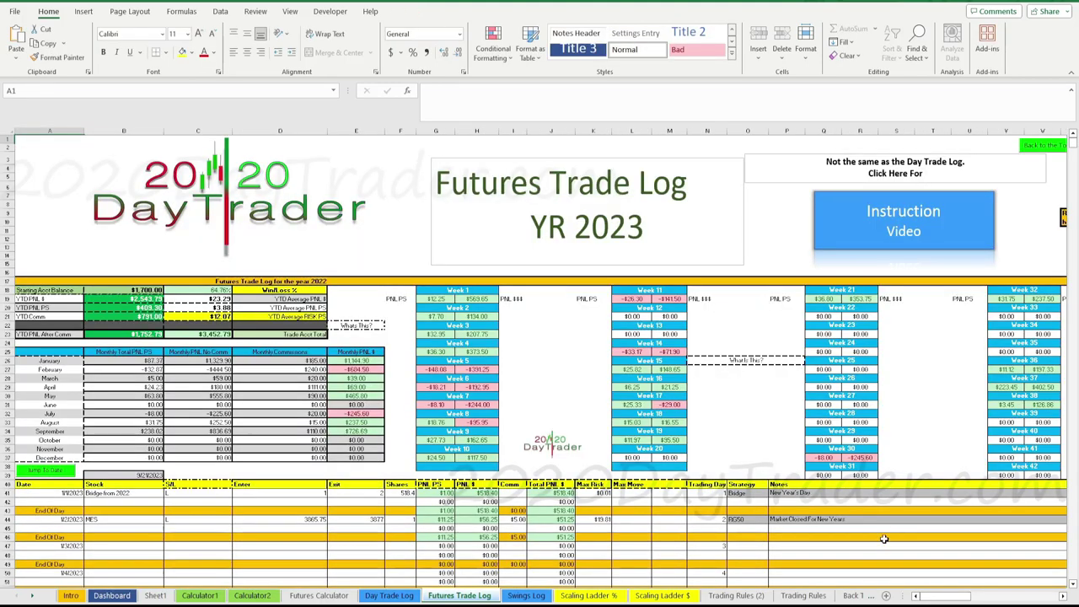
# Refresh the chart data for the ticker and strategy stats, and view the combined chart for MES with Speed Bump
pyautogui.moveTo(942, 596); pyautogui.dragTo(987, 597)
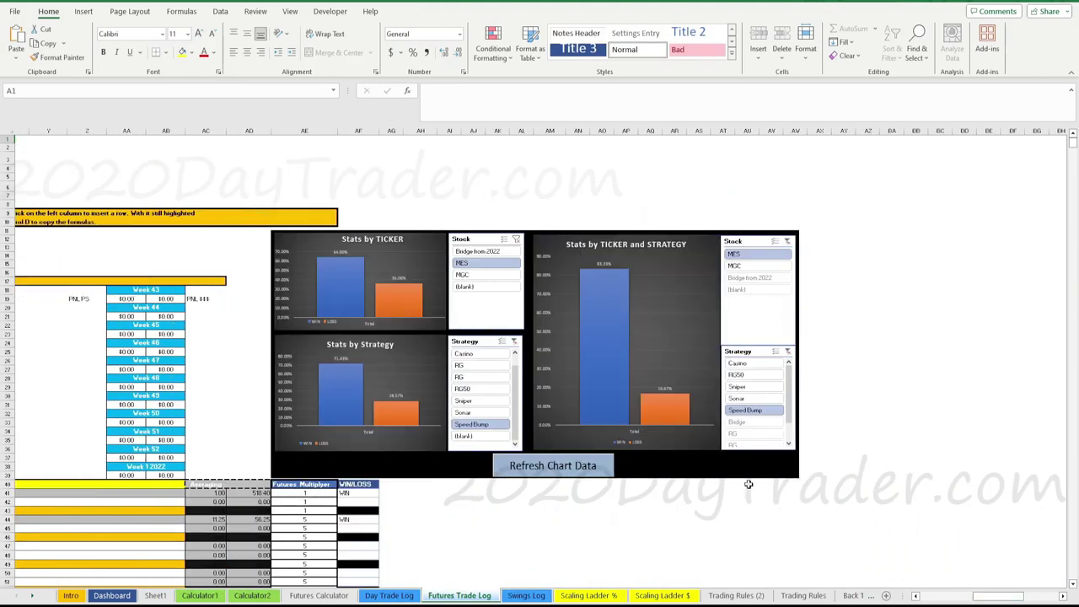
pyautogui.click(540, 469)
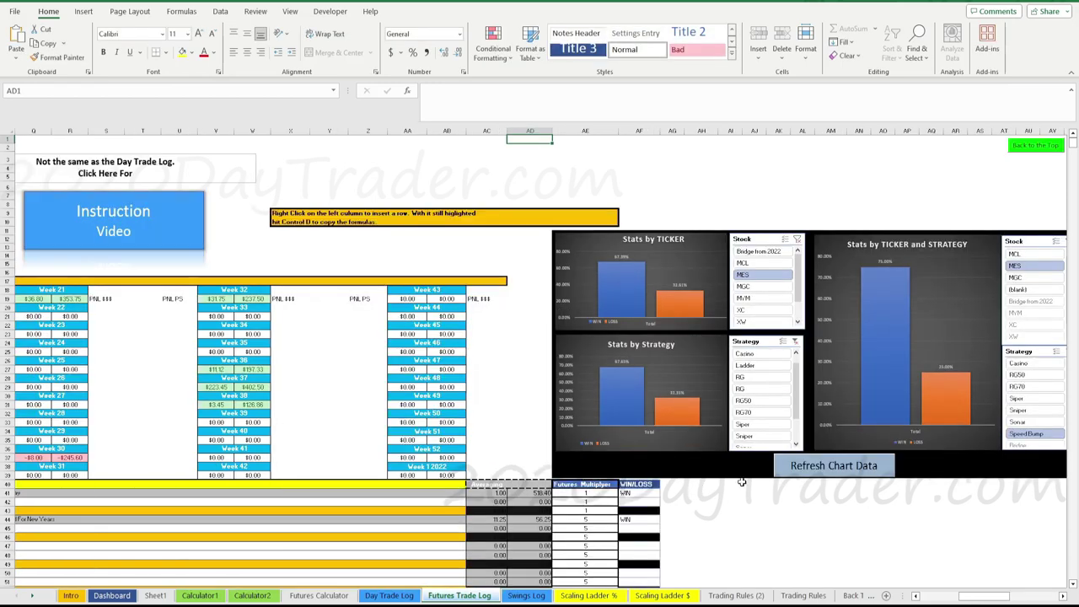
pyautogui.hscroll(3, 1014, 598)
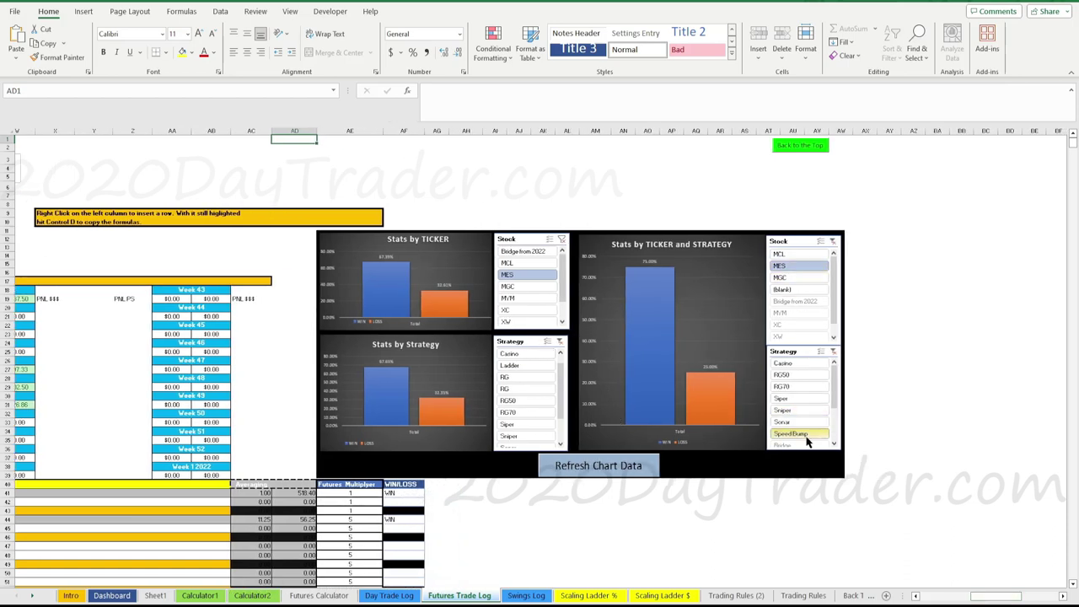
pyautogui.scroll(-2, 758, 405)
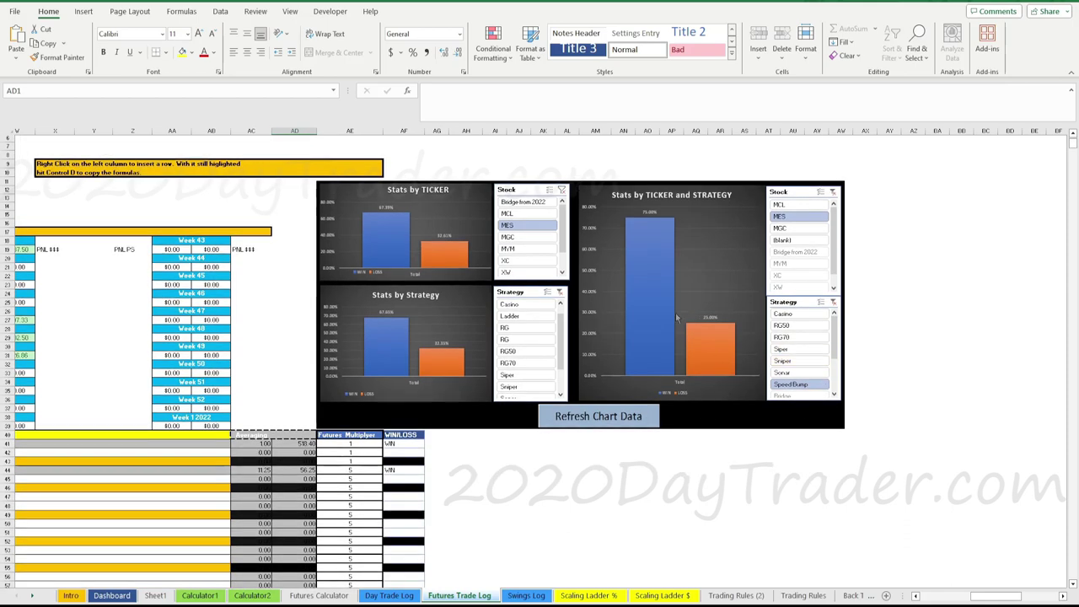
pyautogui.scroll(2, 680, 363)
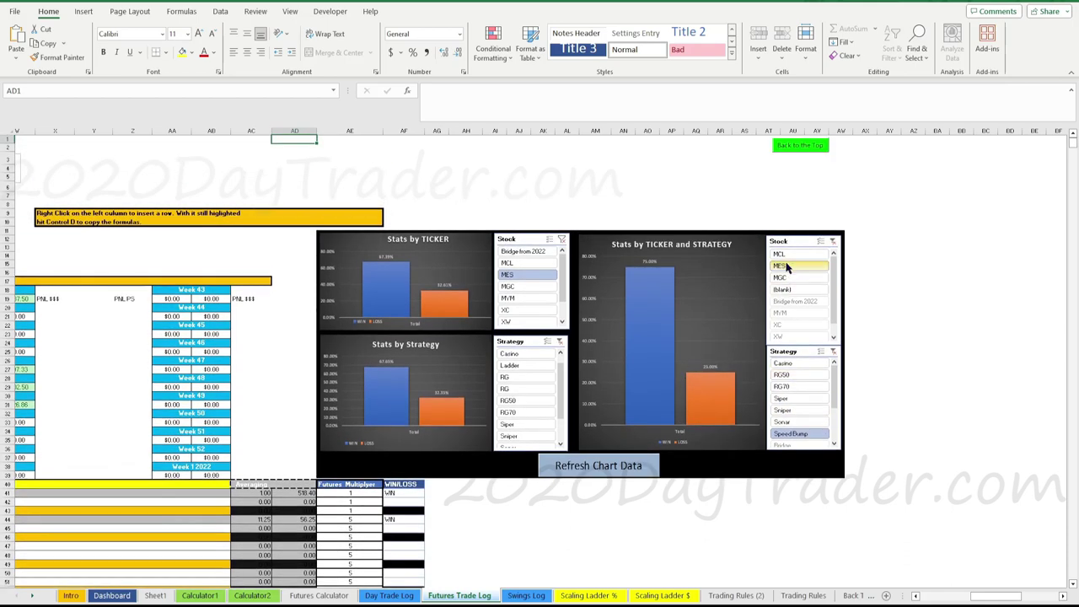
# Filter the Stats by TICKER chart successively to MCL, MES, MGC, MVM, XC and XW to compare win and loss percentages
pyautogui.click(513, 263)
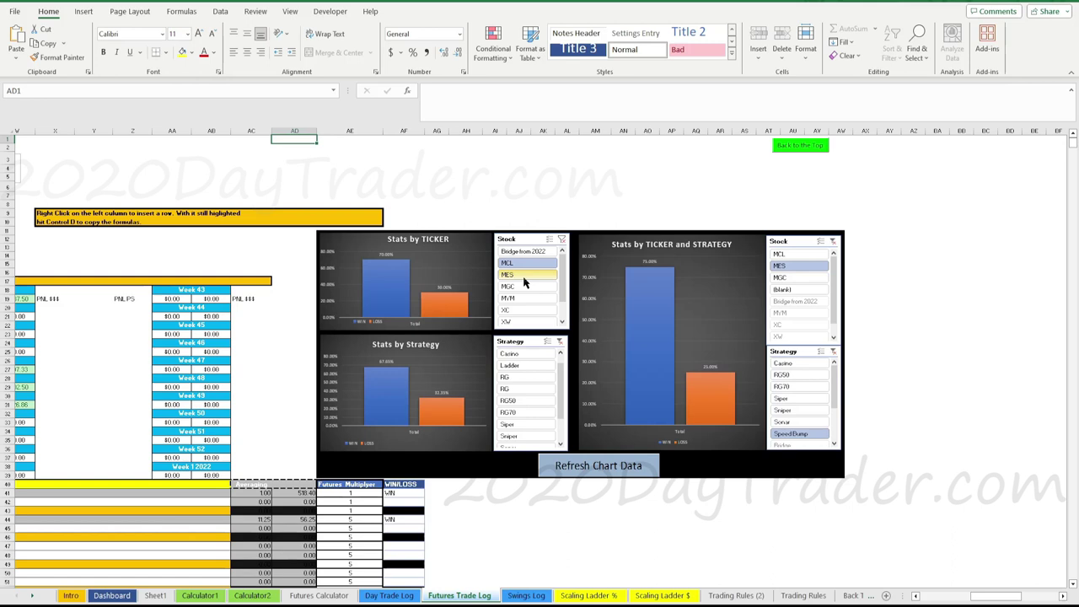
pyautogui.click(522, 280)
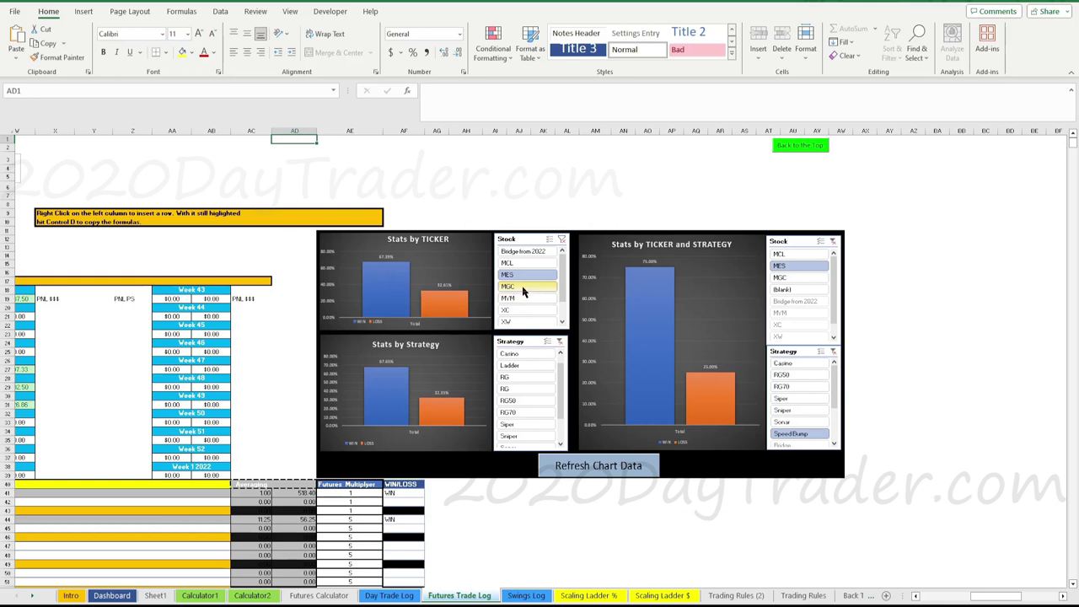
pyautogui.click(524, 290)
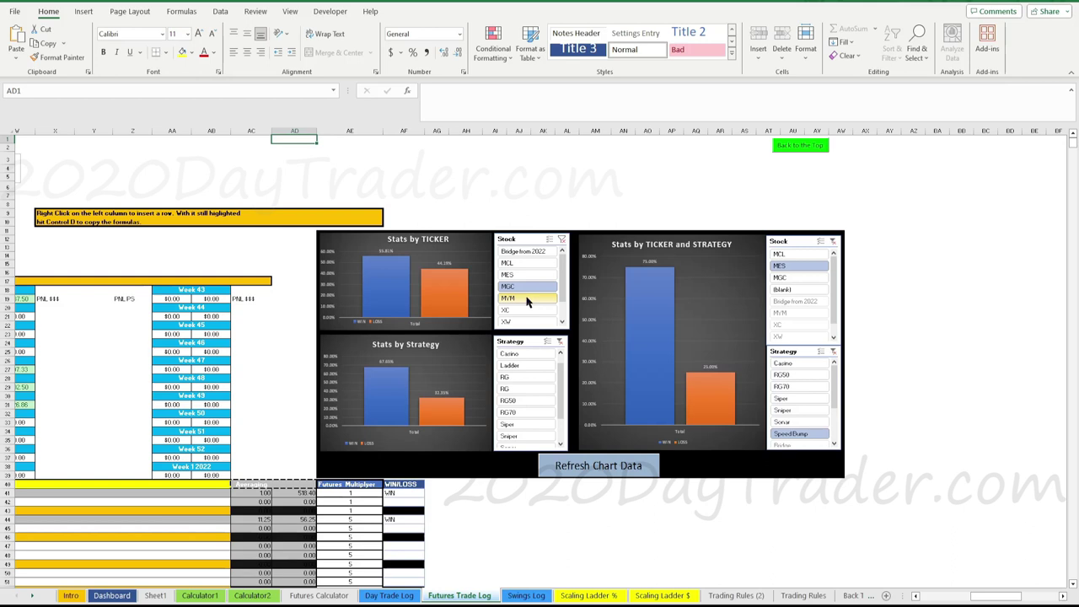
pyautogui.click(526, 301)
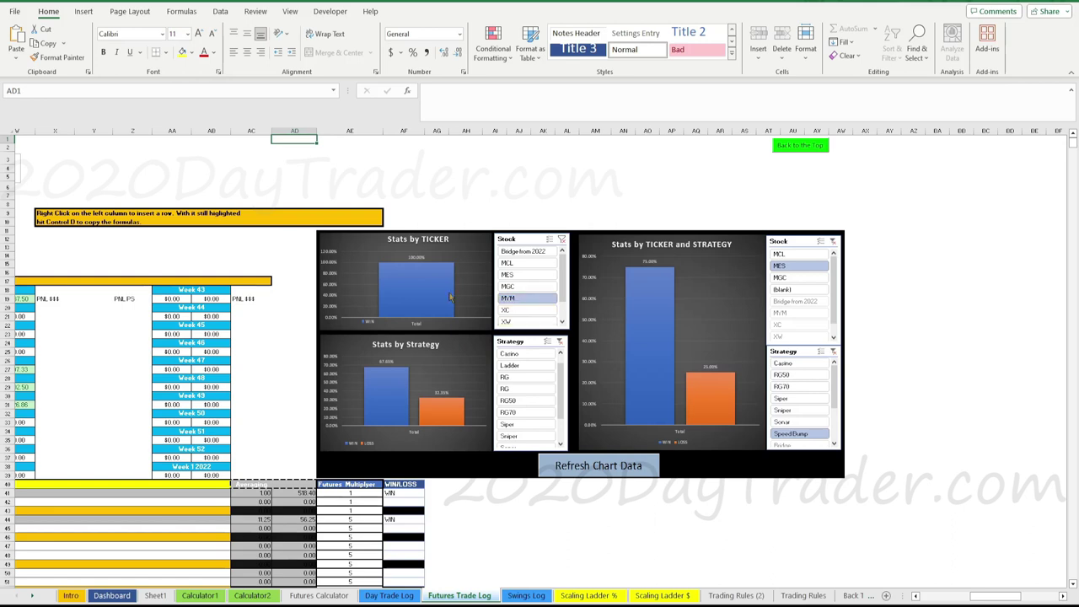
pyautogui.click(524, 312)
pyautogui.scroll(-2, 548, 278)
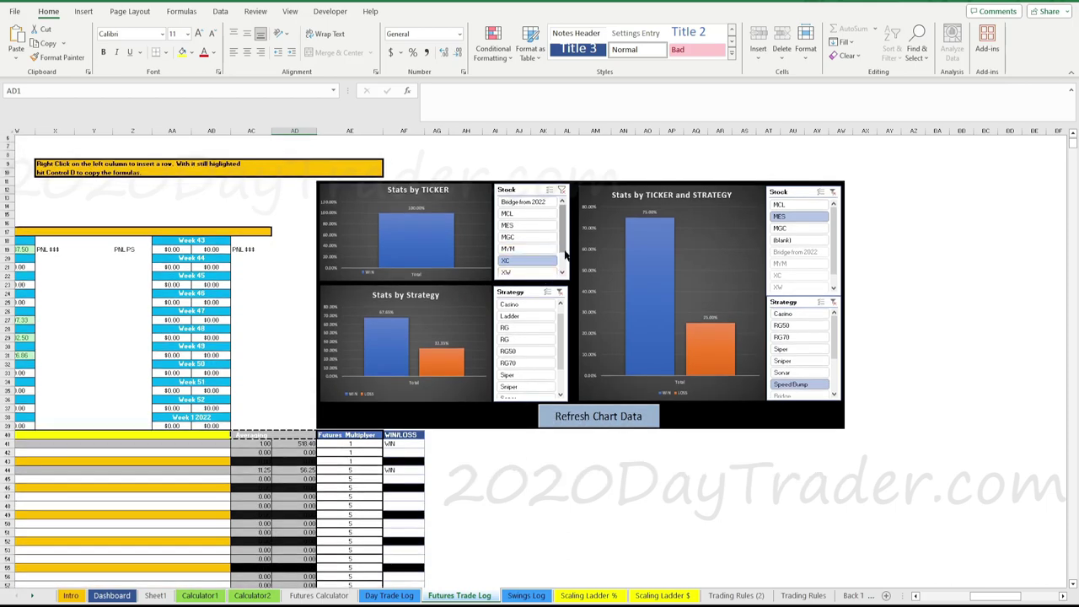
pyautogui.scroll(-1, 540, 248)
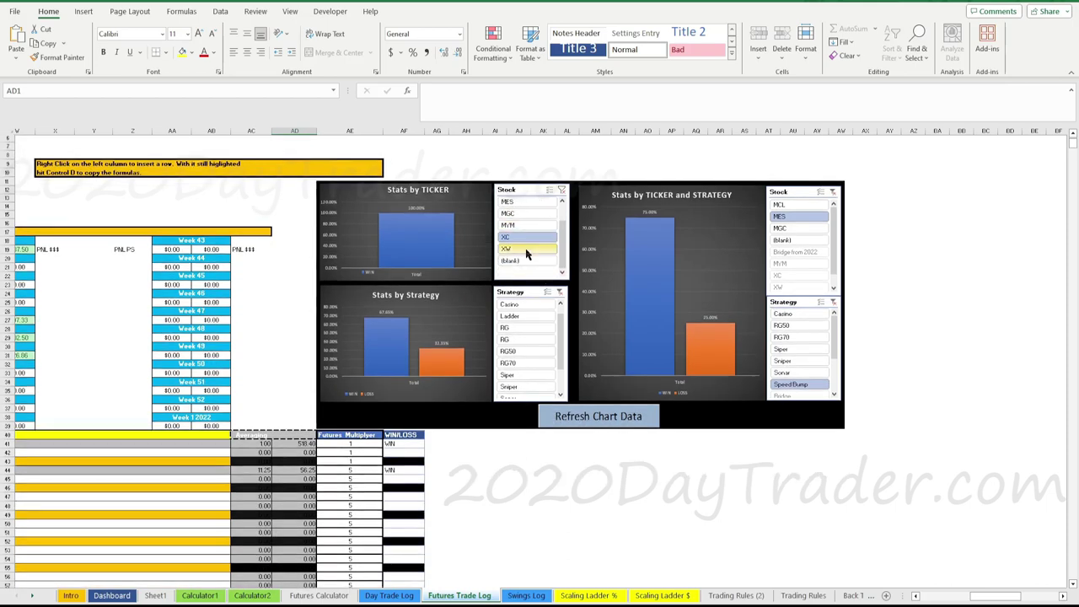
pyautogui.click(526, 250)
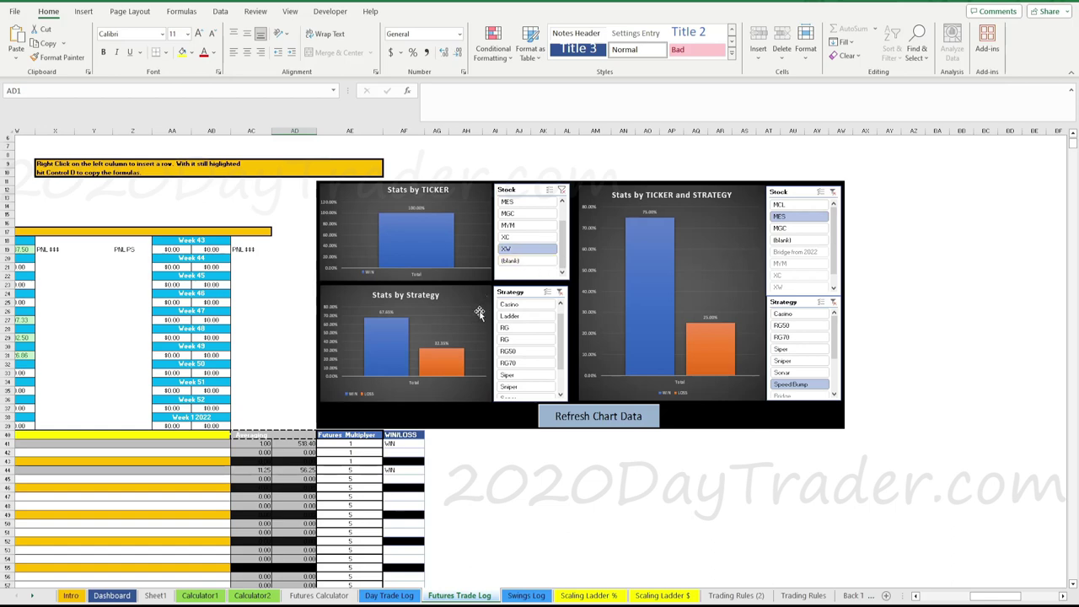
# Compare MCL and MES again in the Stats by TICKER chart, ending with the filter on MGC
pyautogui.scroll(2, 479, 314)
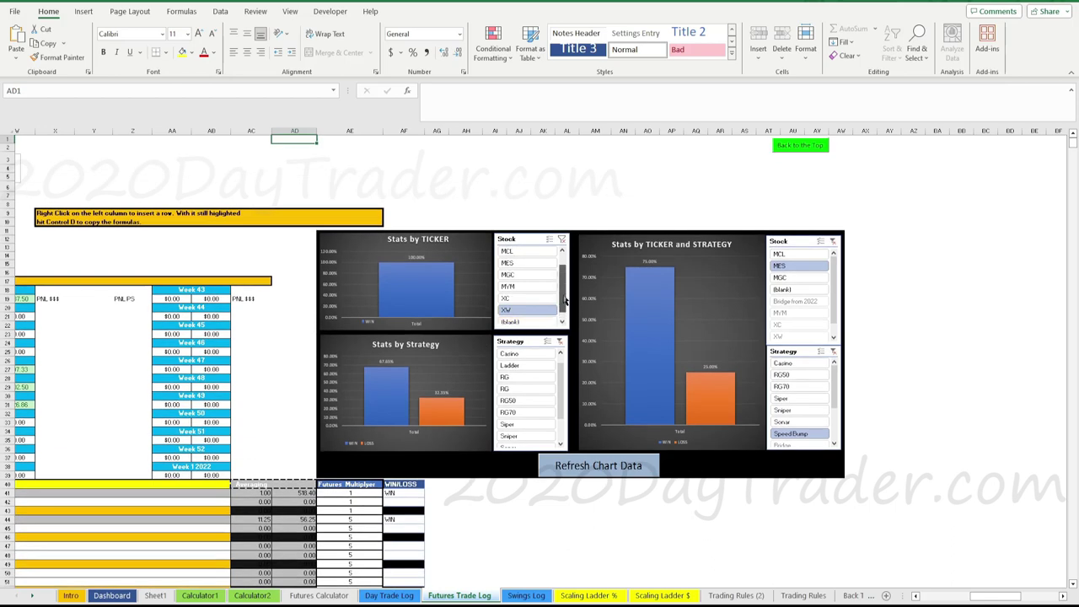
pyautogui.scroll(2, 563, 293)
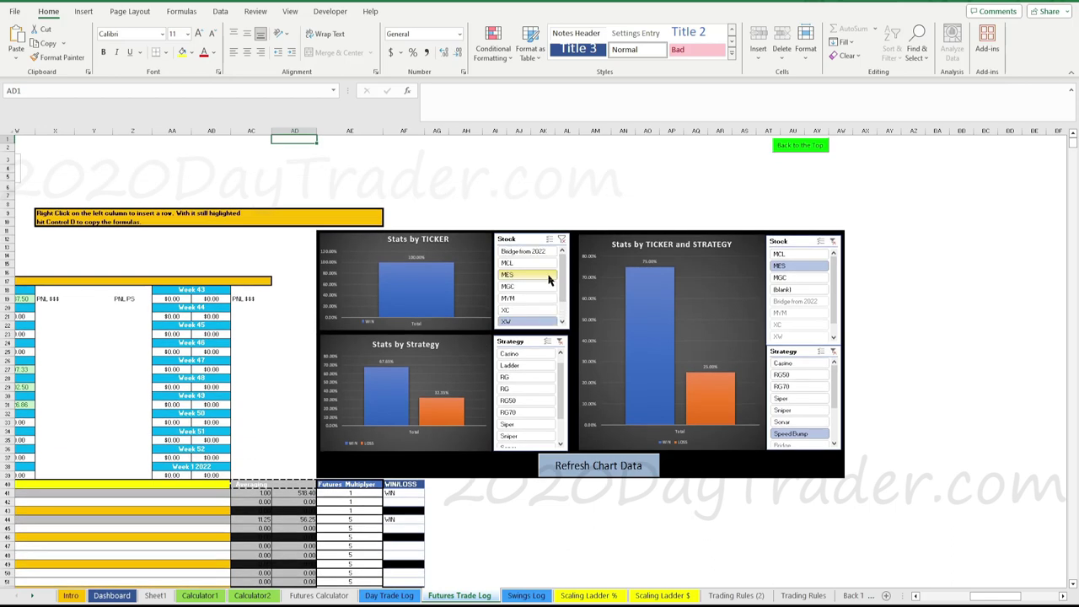
pyautogui.click(510, 265)
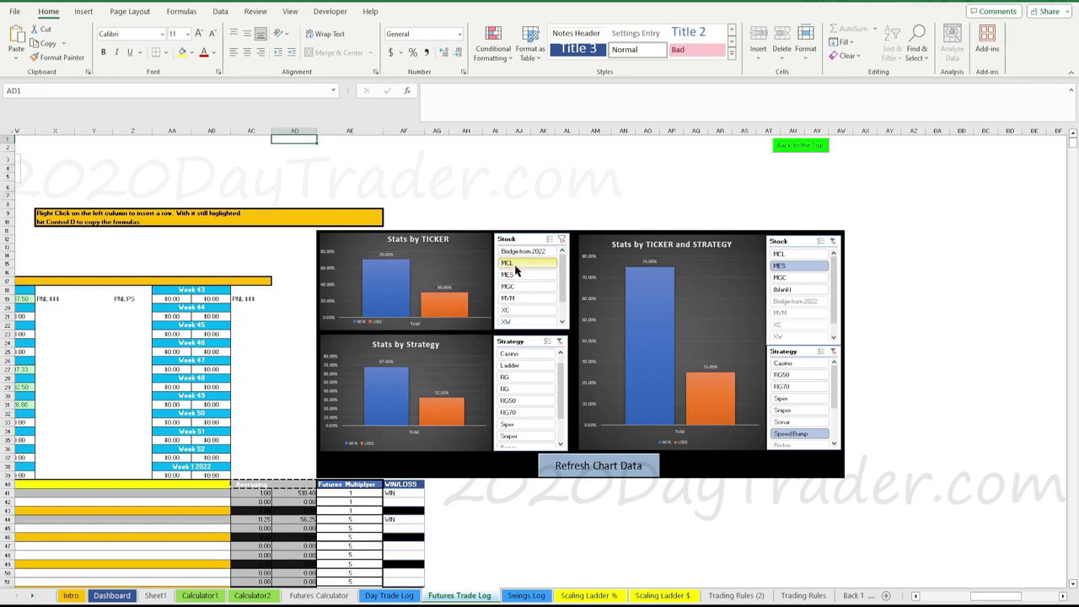
pyautogui.click(518, 273)
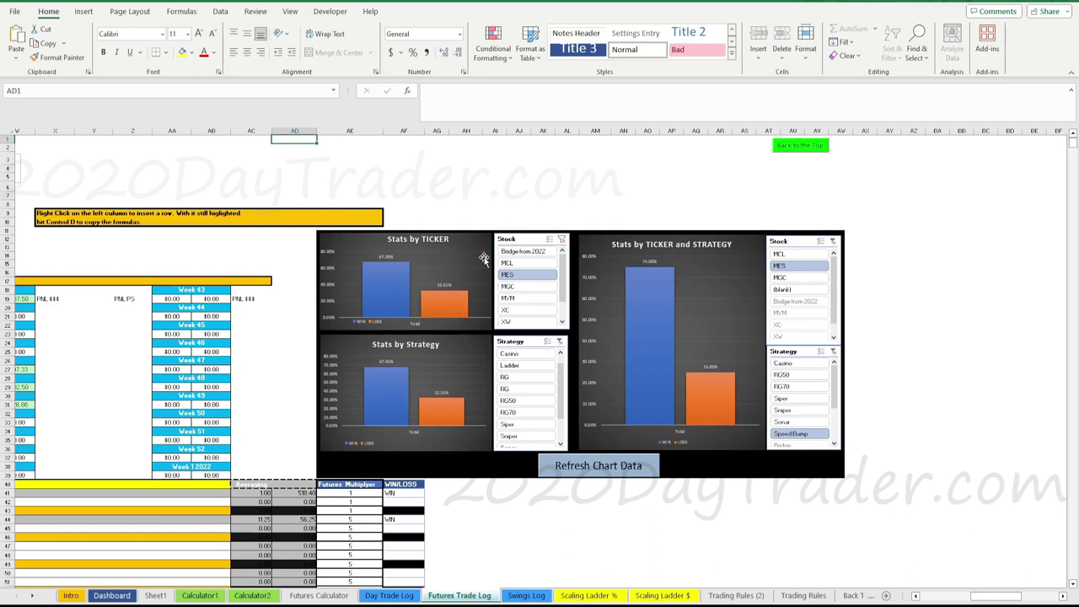
pyautogui.click(527, 263)
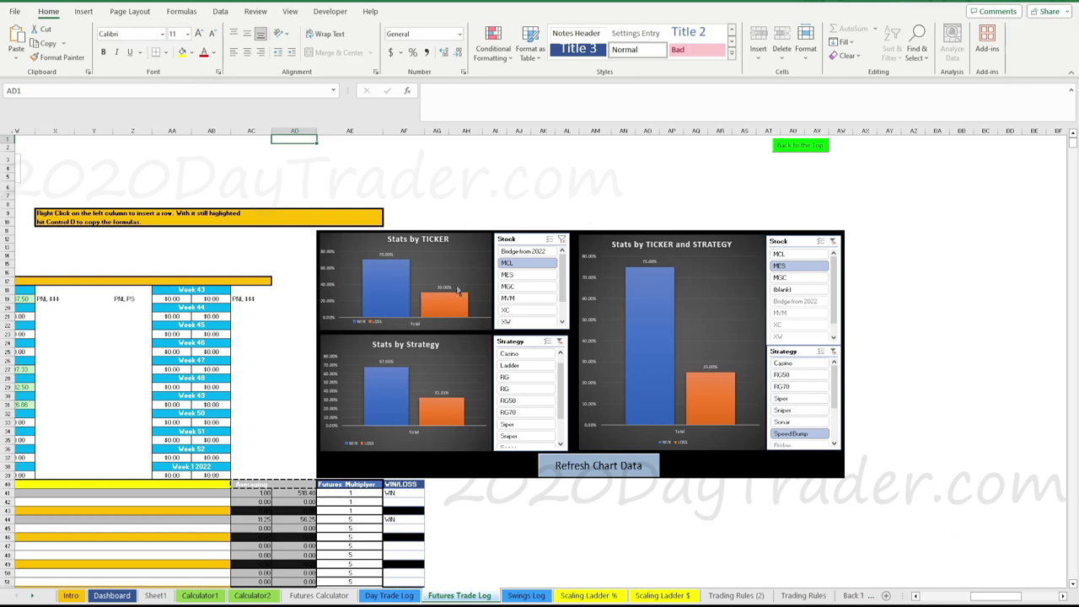
pyautogui.click(526, 278)
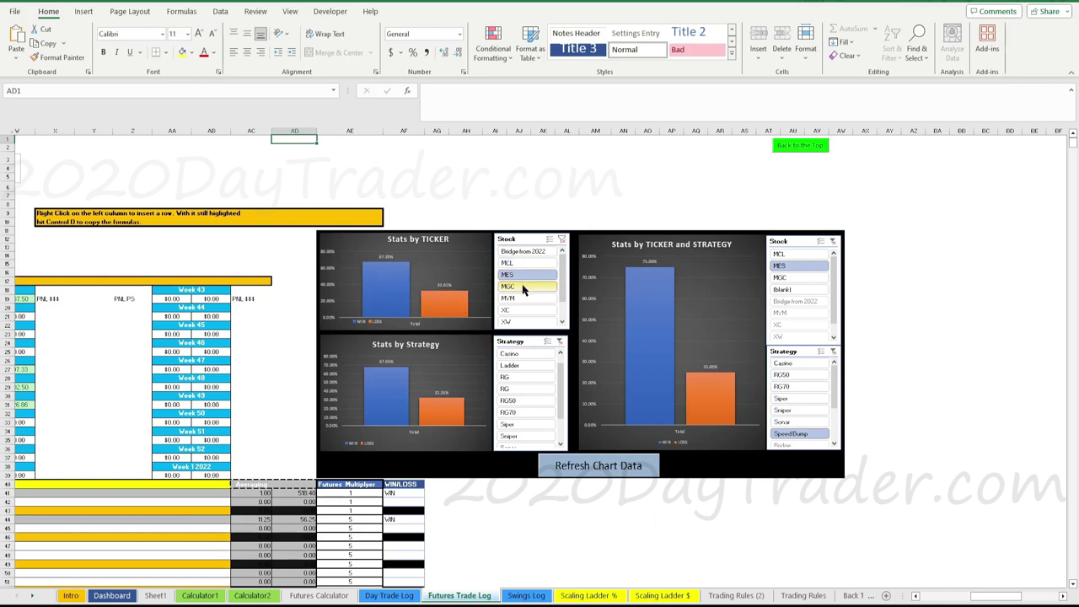
pyautogui.click(522, 287)
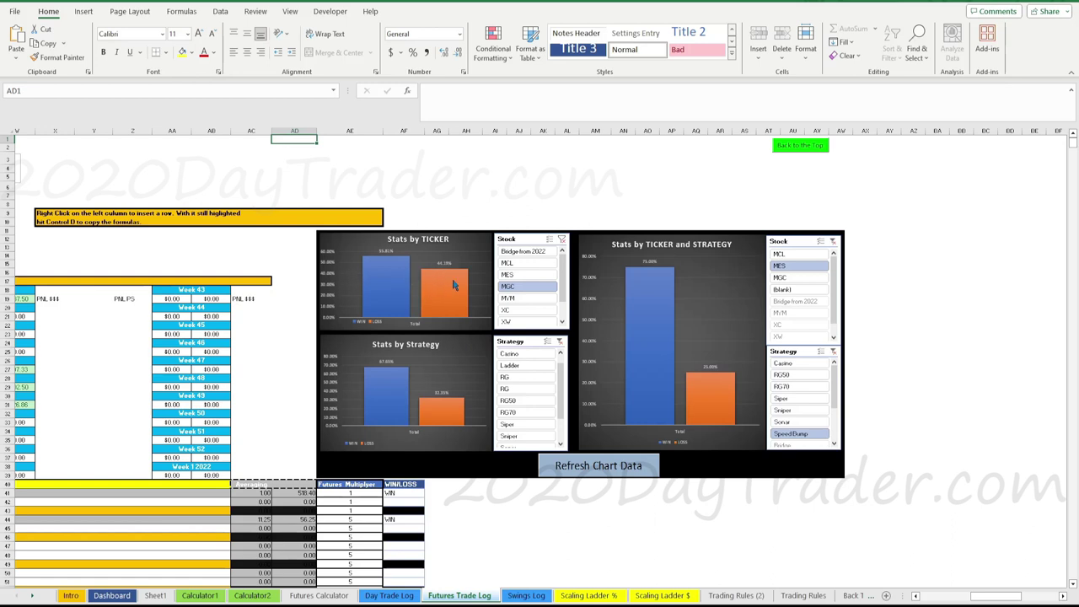
# Filter the Stats by Strategy chart to Casino, Ladder and each of the two RG entries, ending on the first RG
pyautogui.click(523, 354)
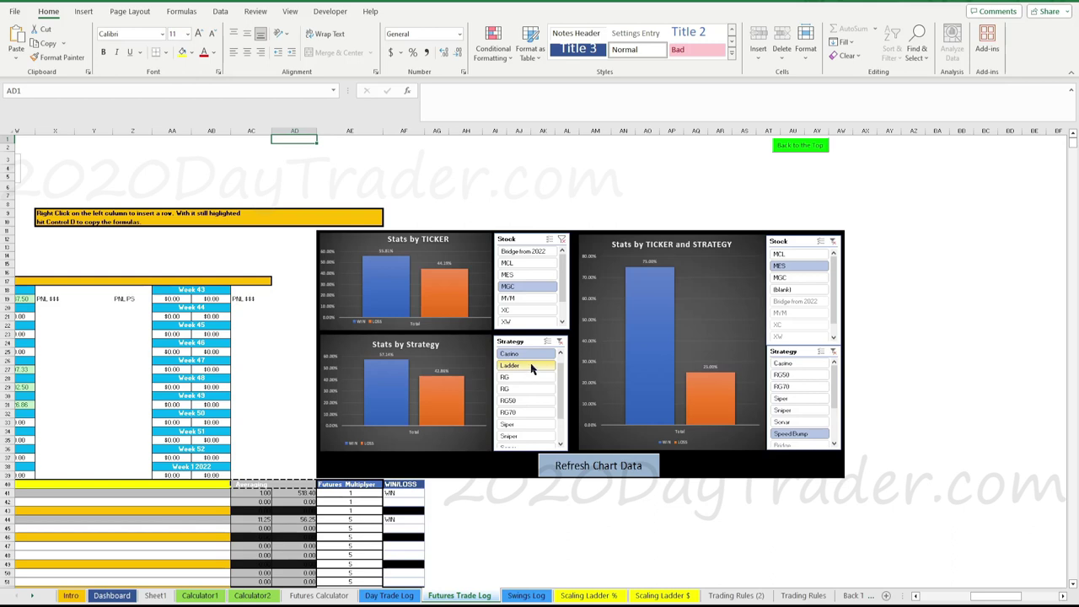
pyautogui.click(531, 368)
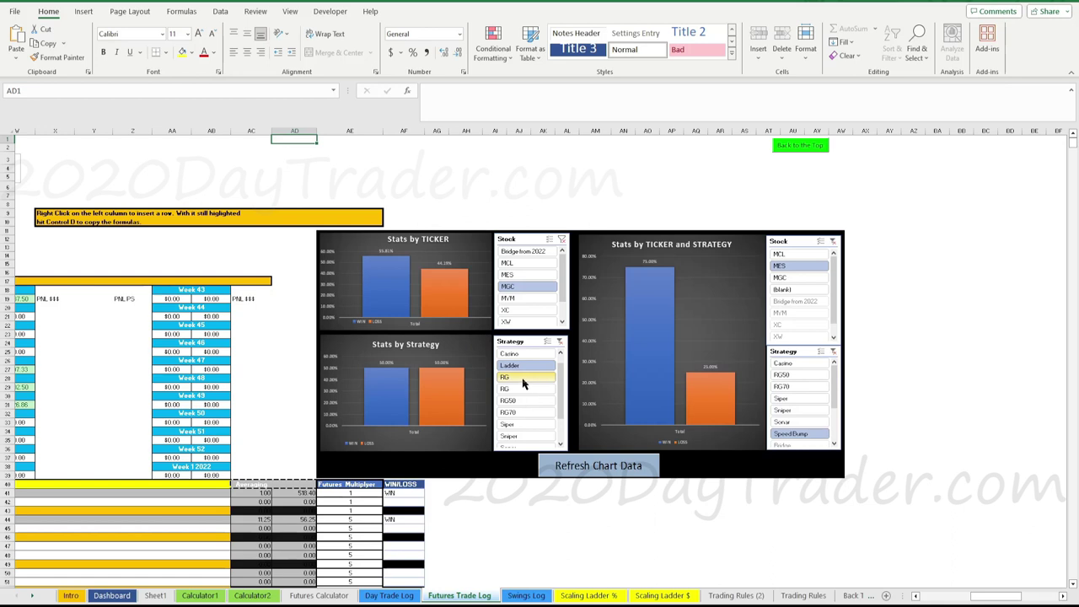
pyautogui.click(522, 379)
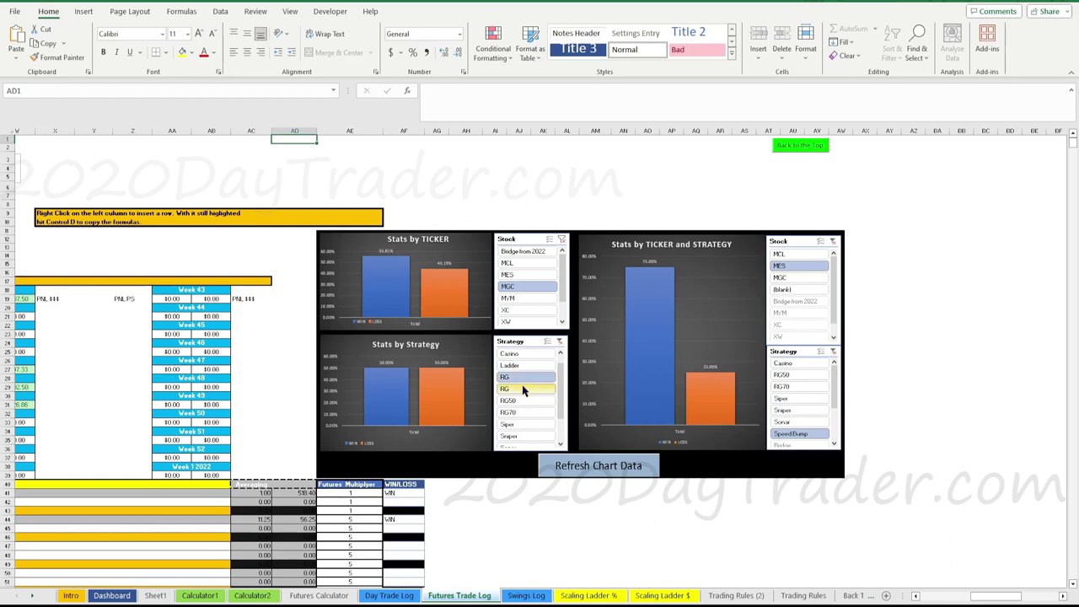
pyautogui.click(523, 386)
pyautogui.click(523, 379)
pyautogui.click(514, 390)
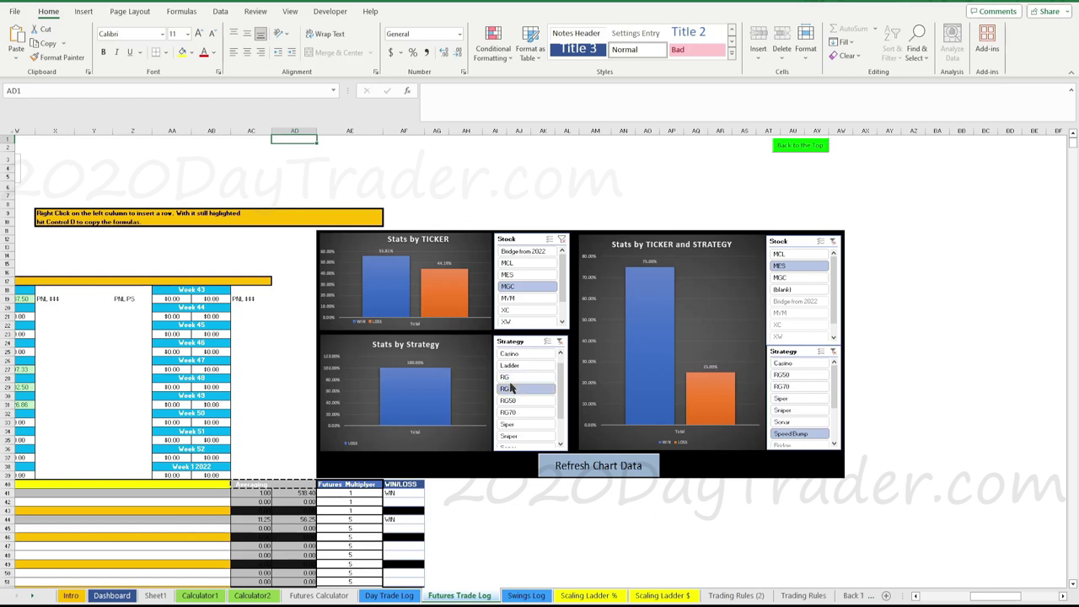
pyautogui.click(518, 380)
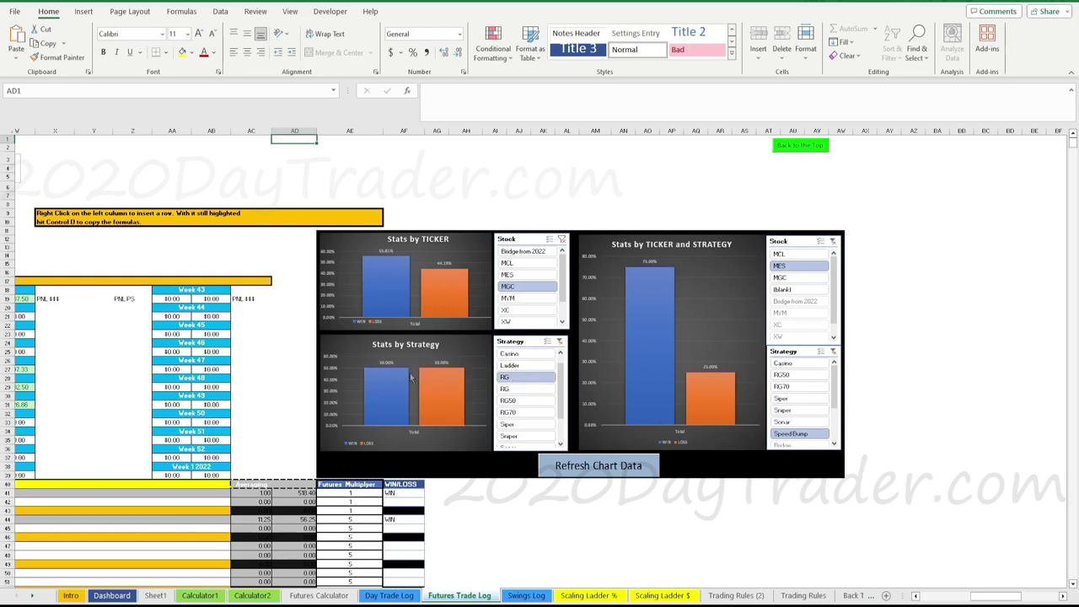
# Compare RG50 with the first RG entry in the Stats by Strategy chart, ending with the filter on RG70
pyautogui.click(522, 404)
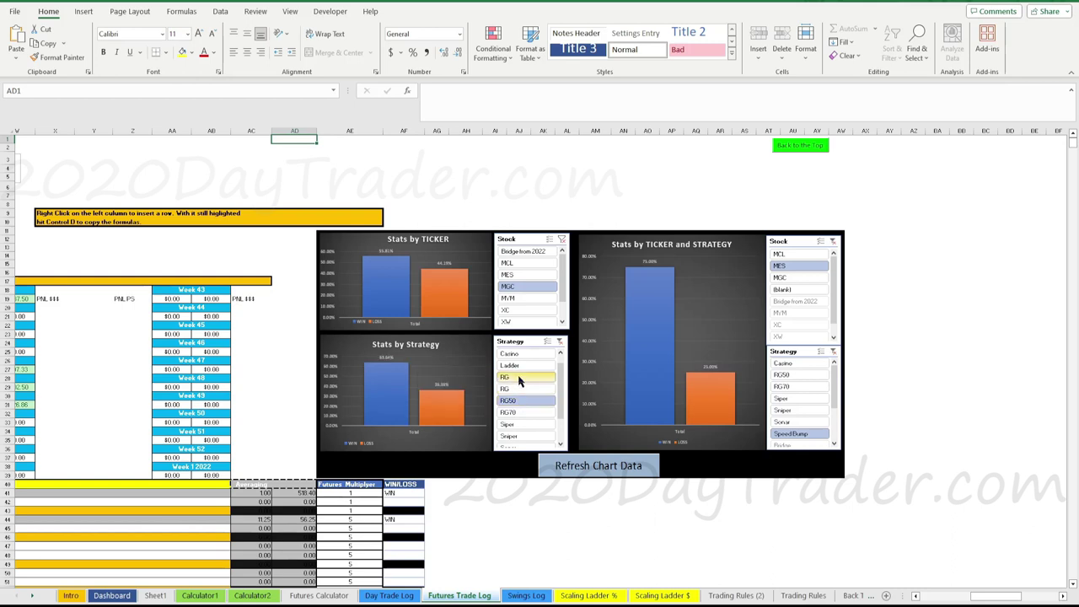
pyautogui.click(519, 380)
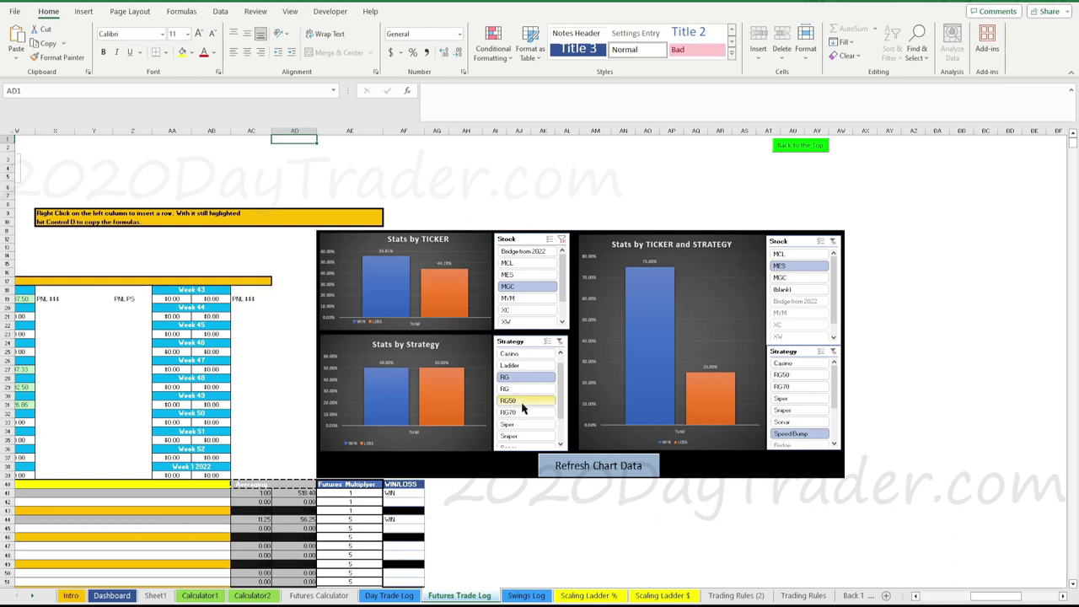
pyautogui.click(520, 407)
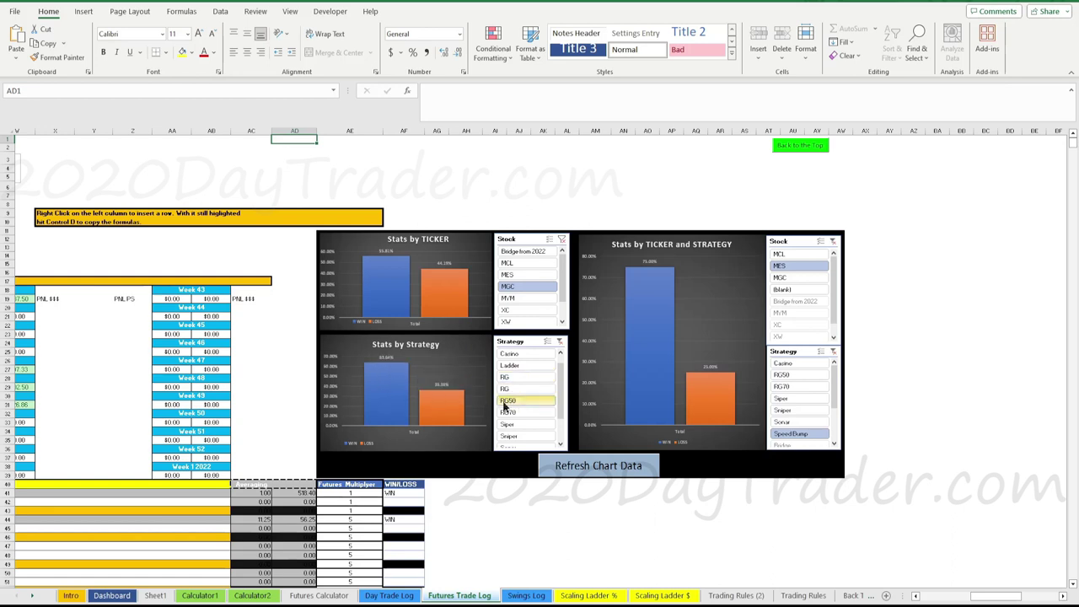
pyautogui.click(523, 411)
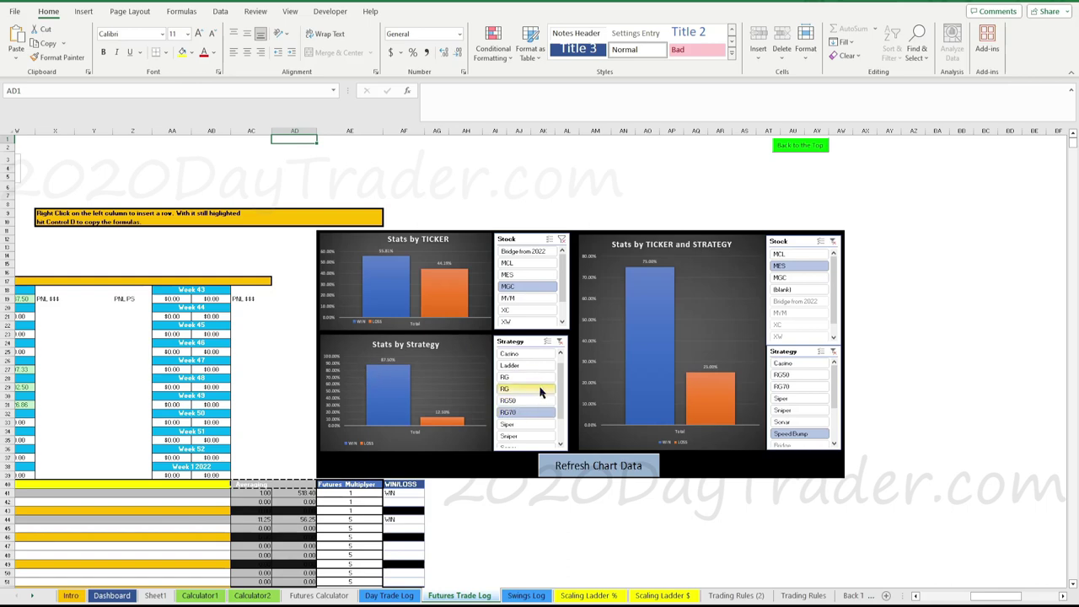
# Bring up the remaining strategies in the Stats by Strategy filter and show the results for Siper
pyautogui.scroll(-4, 547, 354)
pyautogui.moveTo(562, 317); pyautogui.dragTo(564, 341)
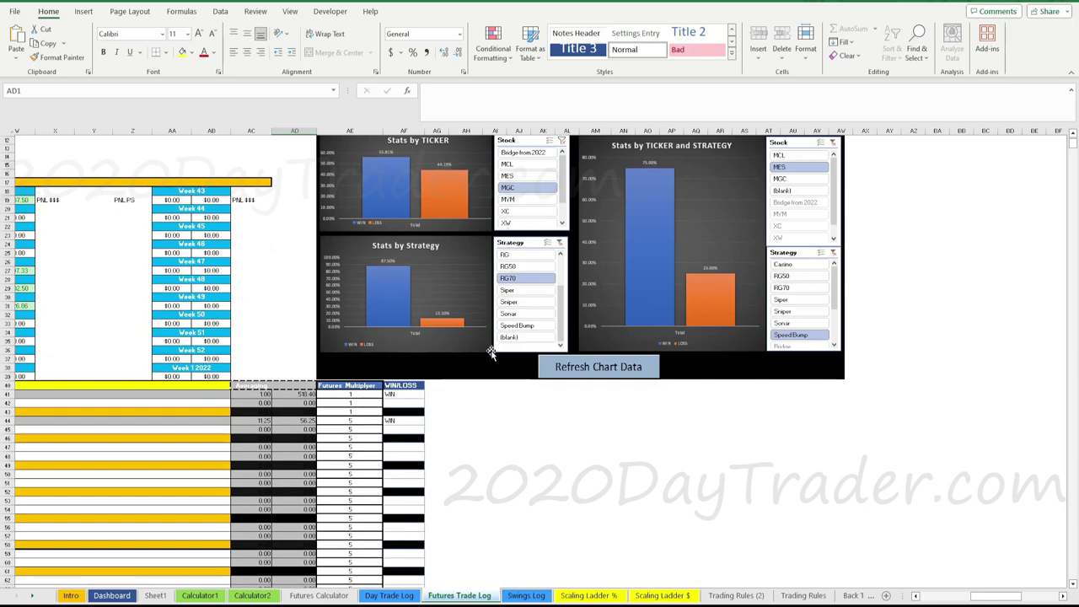
pyautogui.scroll(2, 503, 404)
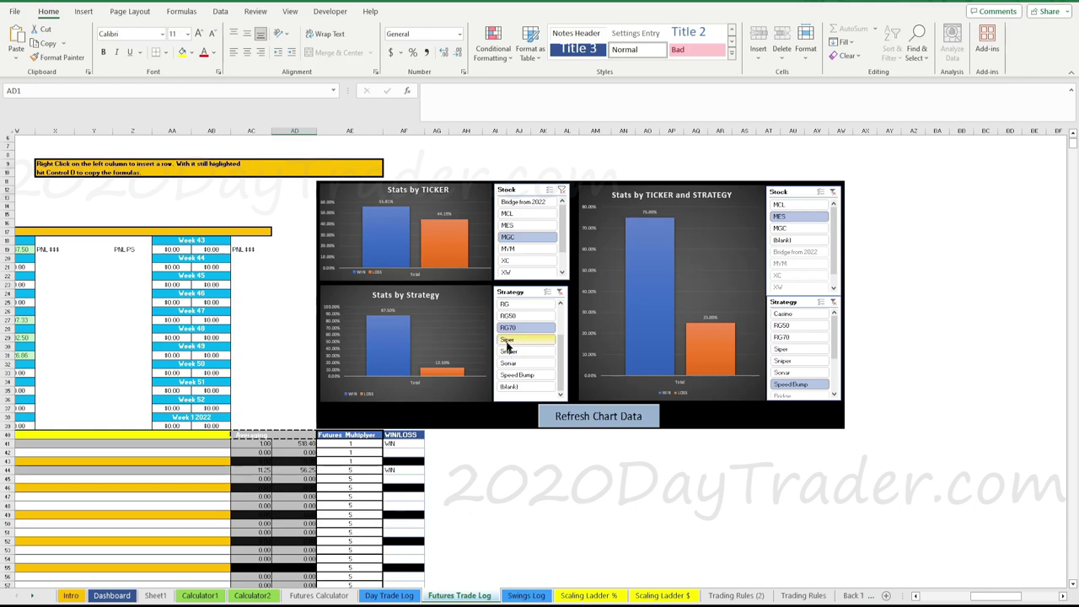
pyautogui.click(520, 342)
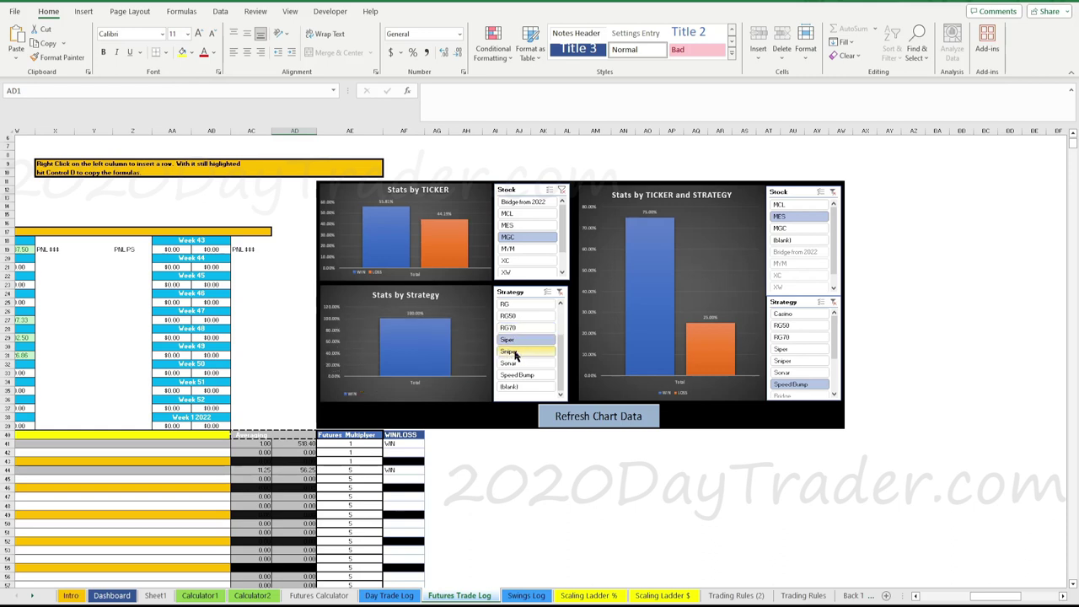
# Review the Sniper results in the Stats by Strategy chart, ending with the filter on Sonar
pyautogui.click(516, 354)
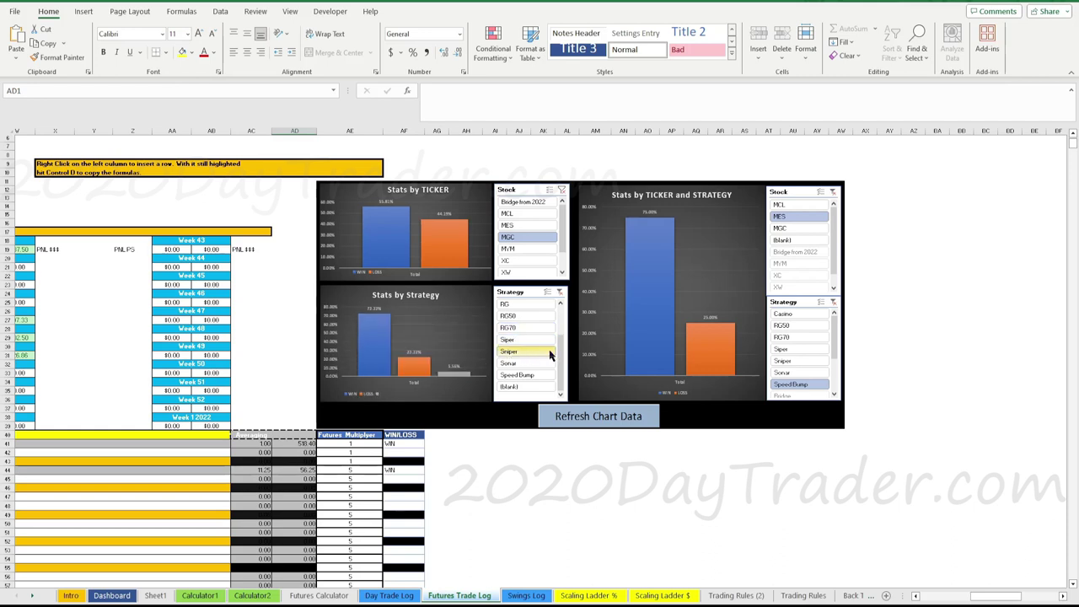
pyautogui.click(520, 352)
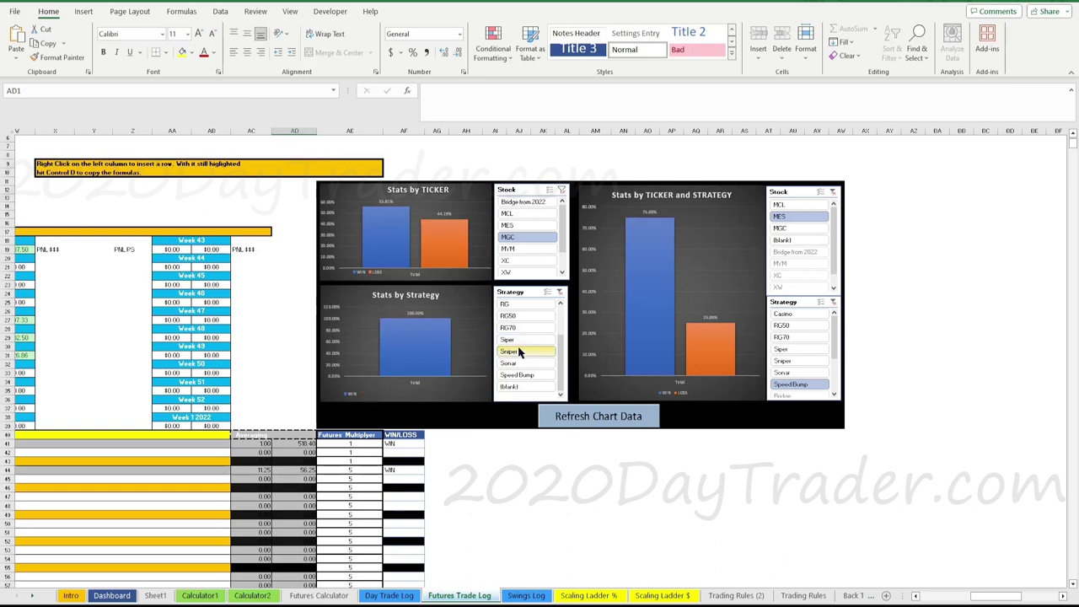
pyautogui.click(520, 353)
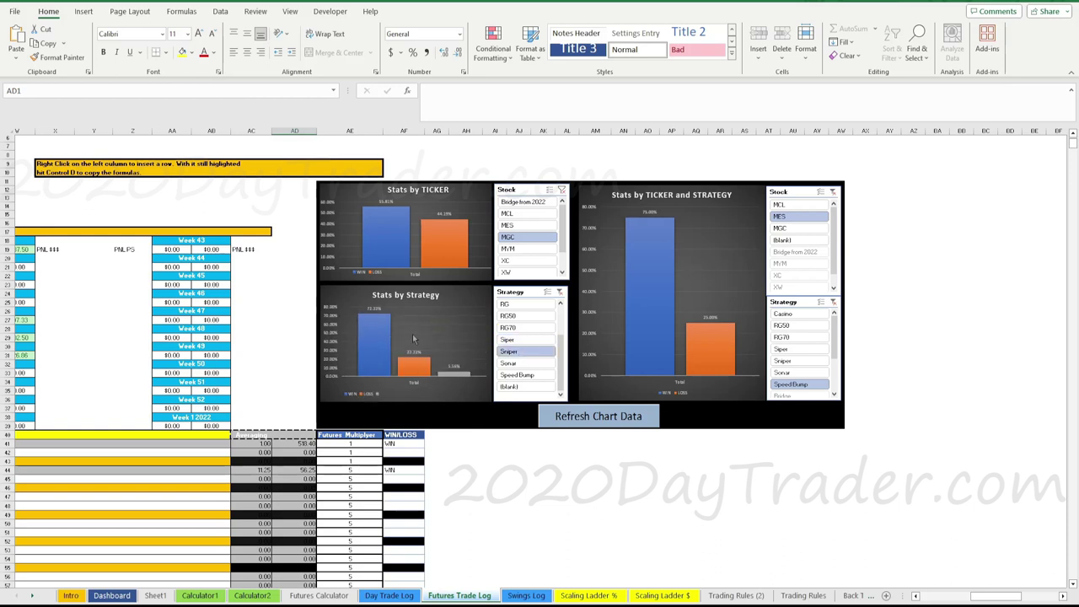
pyautogui.click(546, 353)
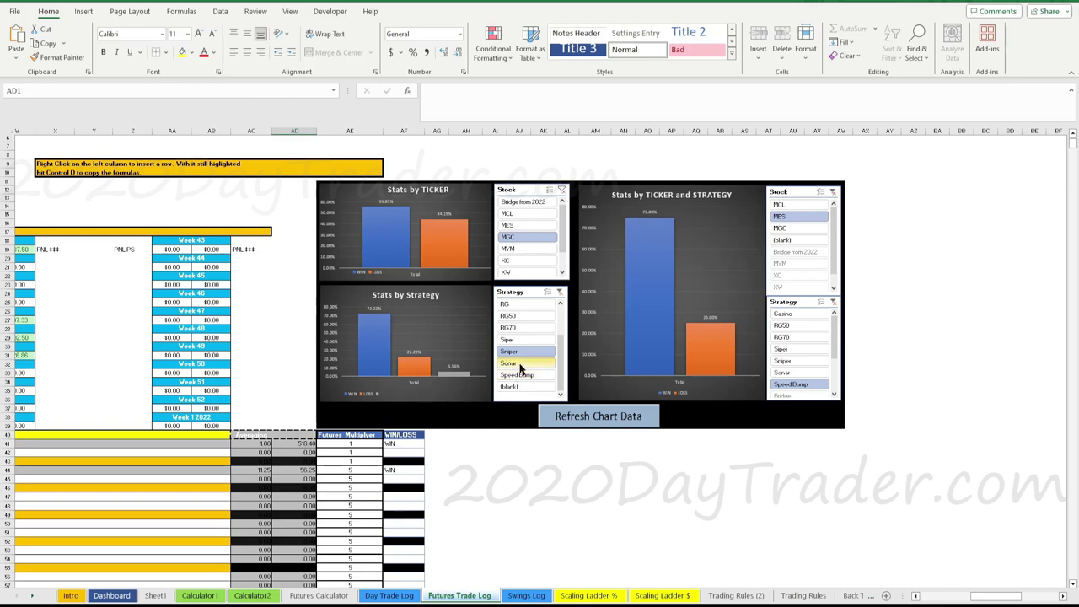
pyautogui.click(520, 367)
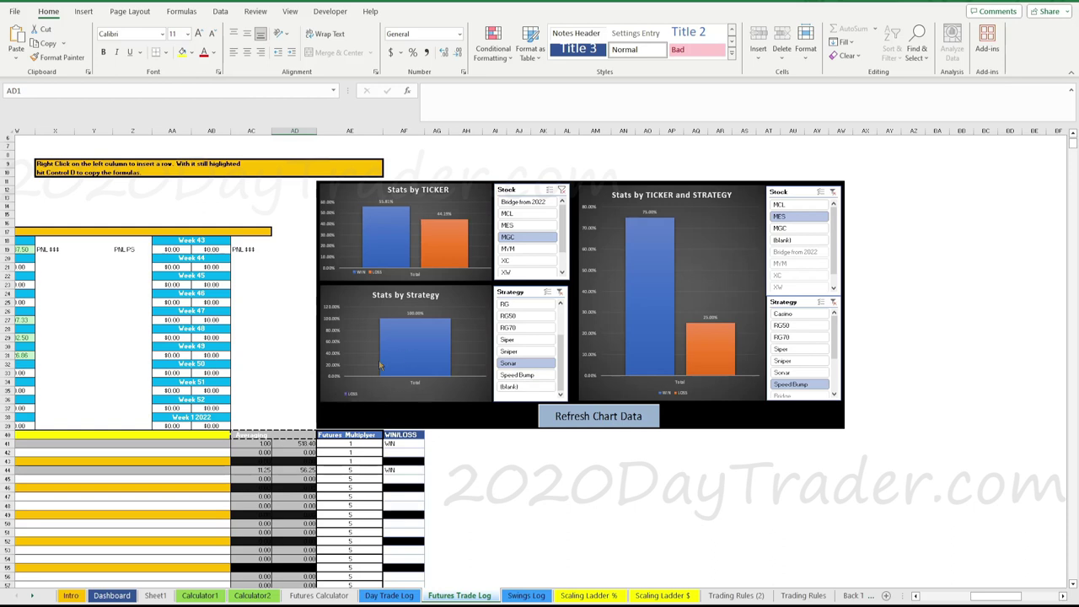
# Compare RG50, RG70 and RG in the Stats by Strategy chart, ending with the filter on Speed Bump
pyautogui.click(519, 317)
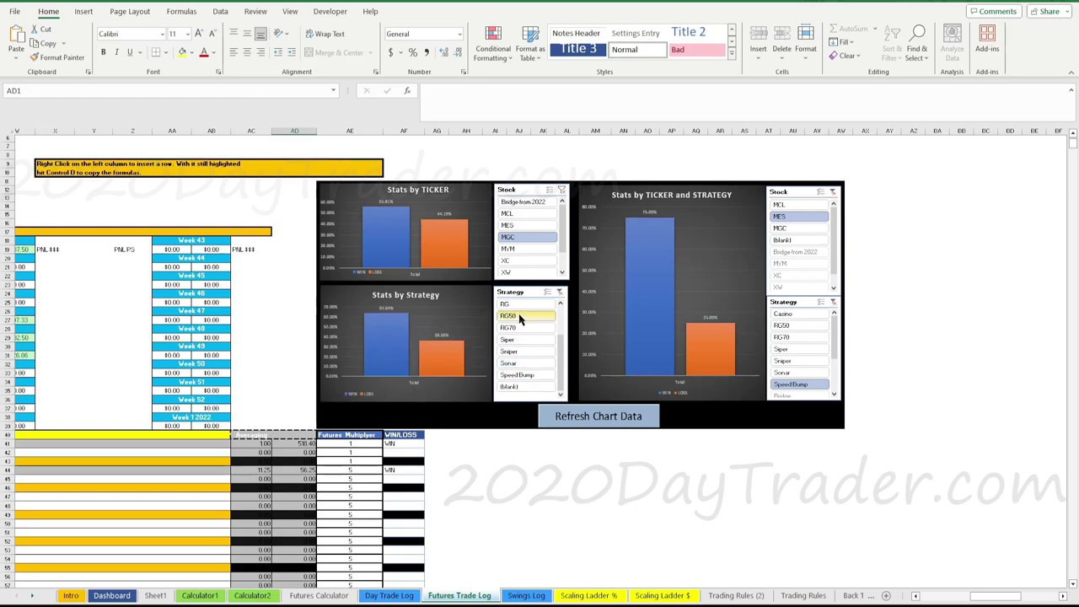
pyautogui.click(510, 328)
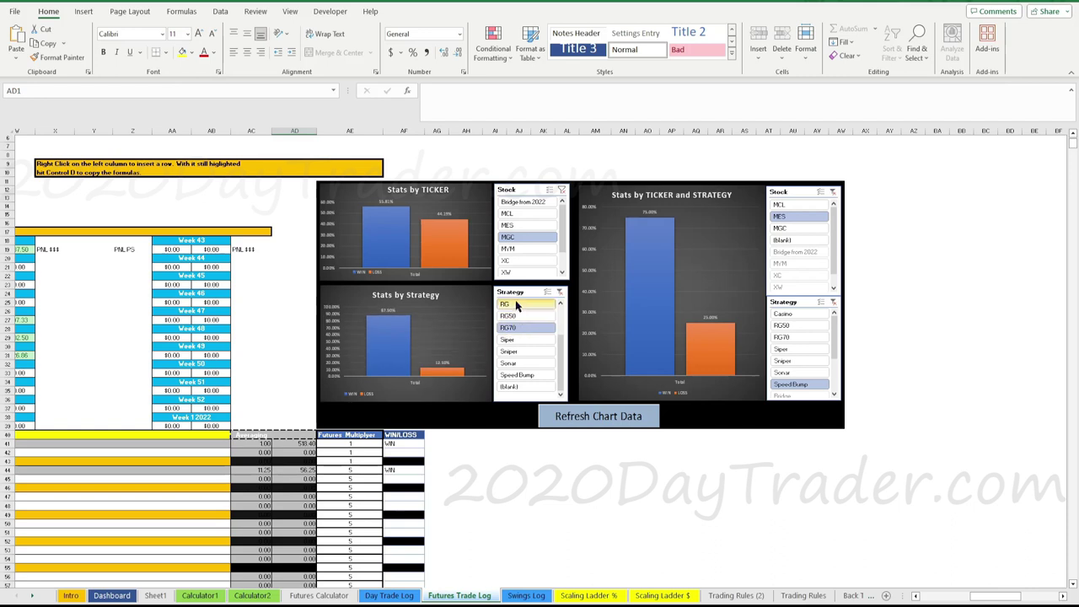
pyautogui.click(516, 305)
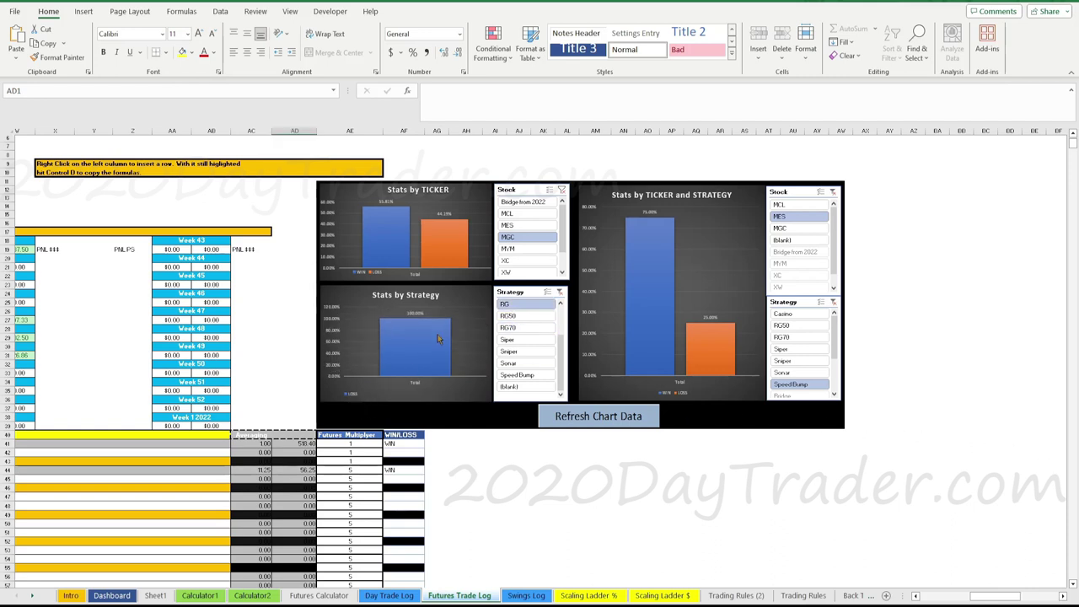
pyautogui.click(505, 328)
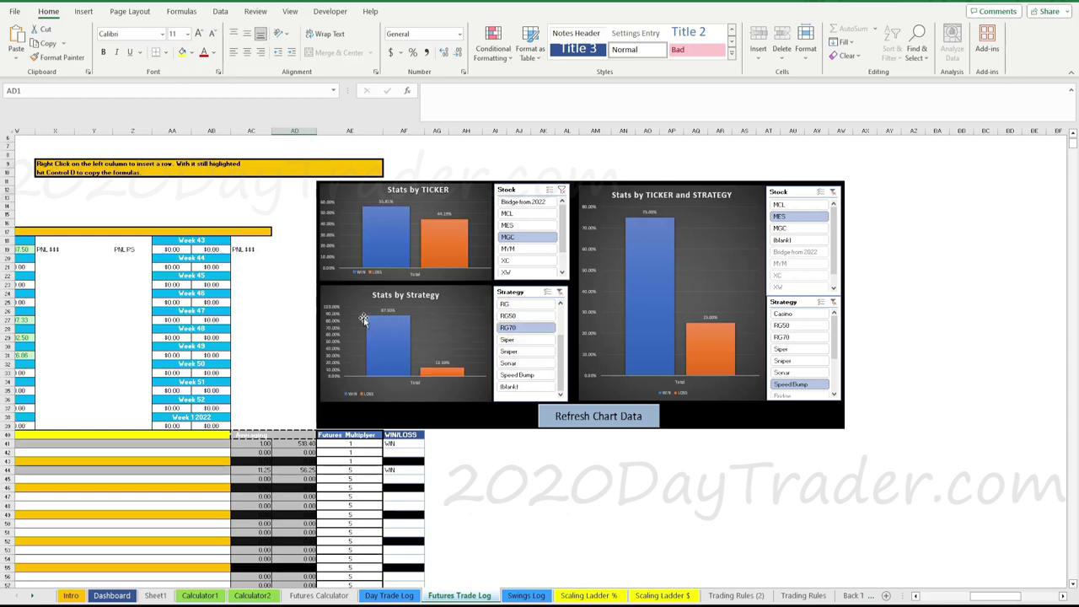
pyautogui.click(520, 376)
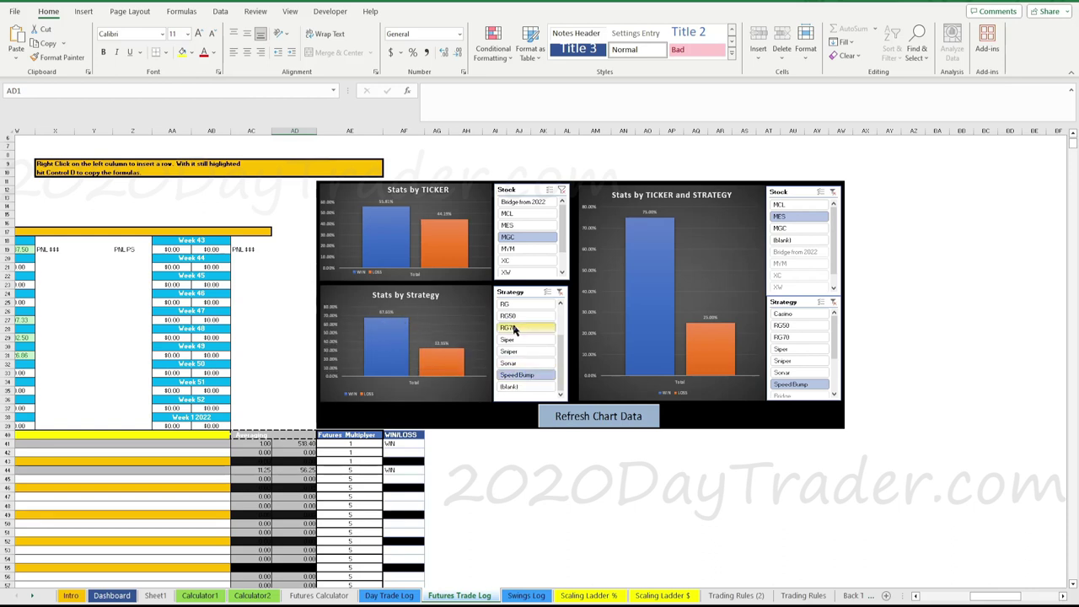
# Filter the Stats by TICKER chart to MES and switch the Stats by TICKER and STRATEGY chart from MCL to MES
pyautogui.click(796, 205)
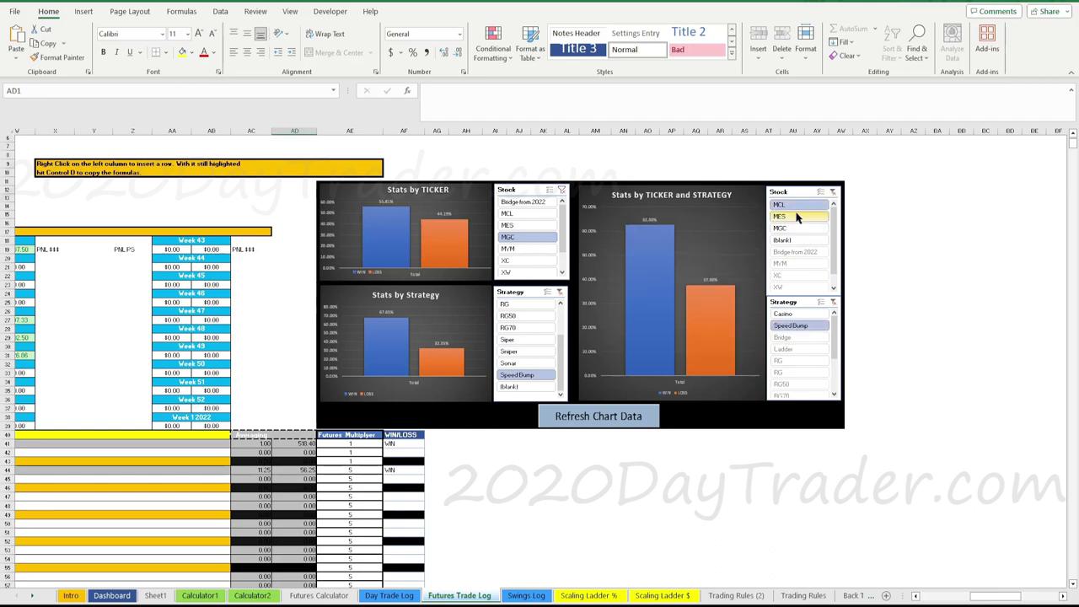
pyautogui.click(516, 225)
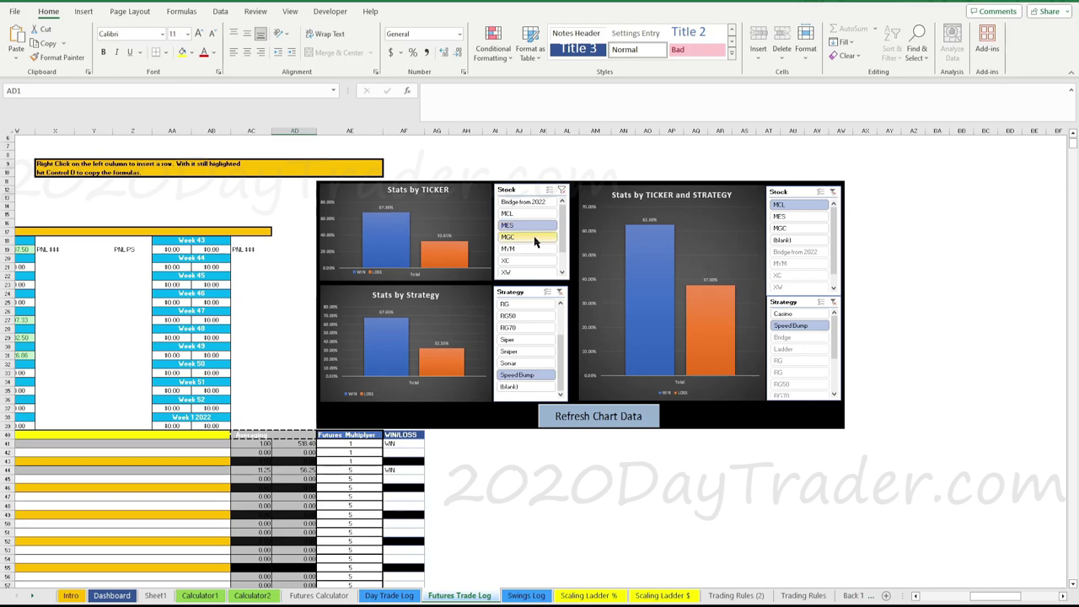
pyautogui.click(533, 237)
pyautogui.click(532, 226)
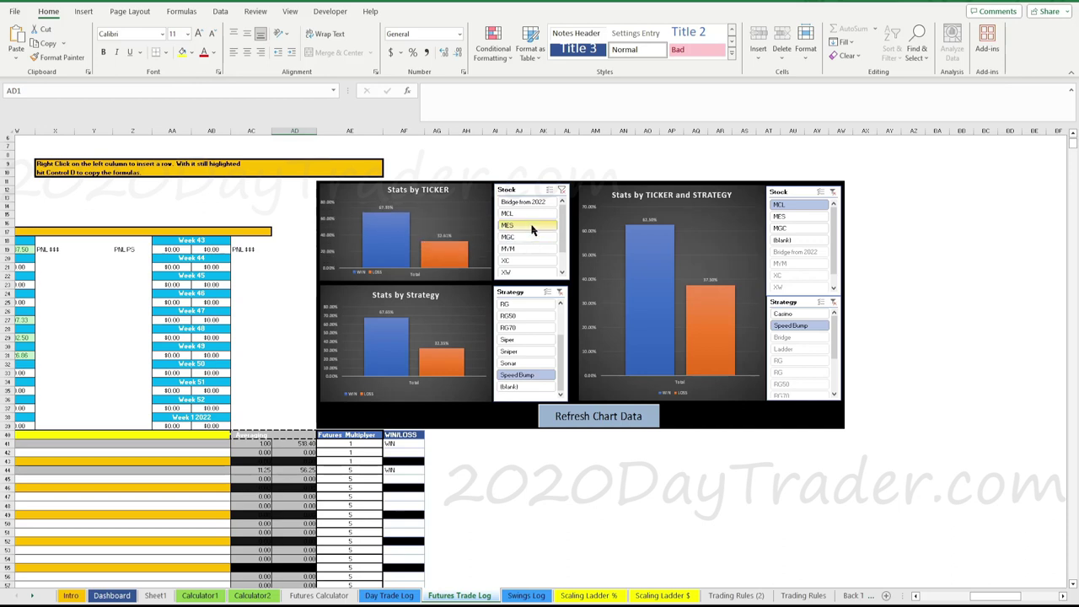
pyautogui.click(799, 217)
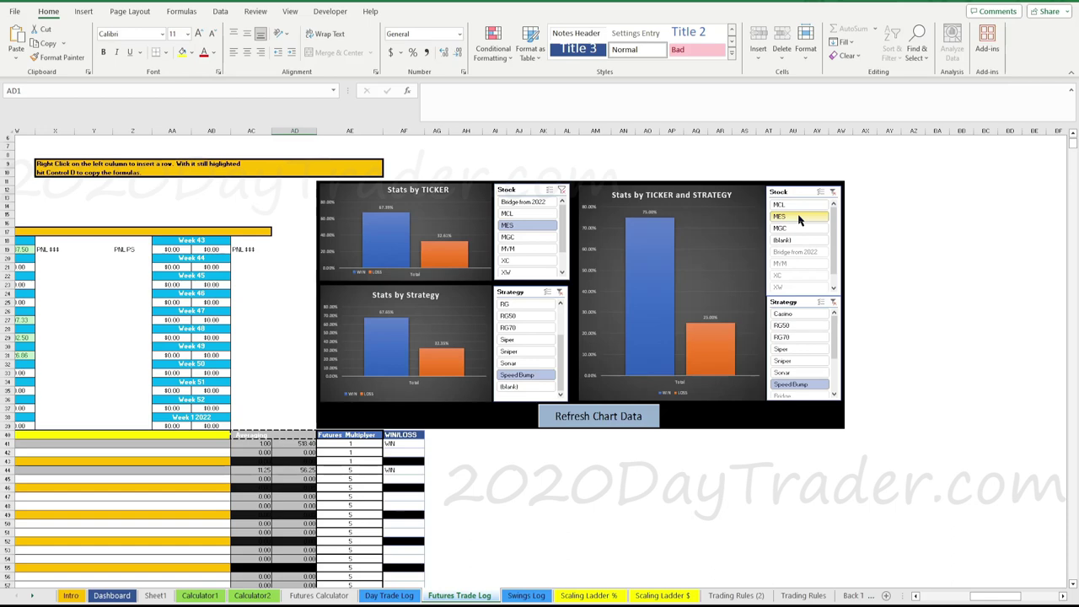
# With MES selected, filter the Stats by TICKER and STRATEGY chart to Casino, RG50, RG70 and Siper, ending on Sniper
pyautogui.click(809, 314)
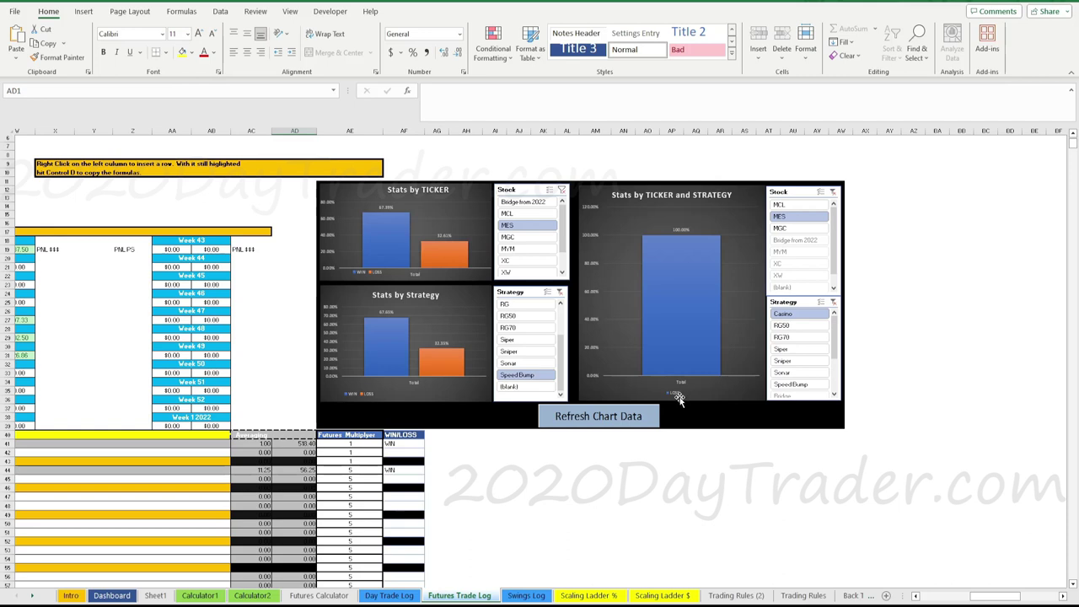
pyautogui.click(801, 328)
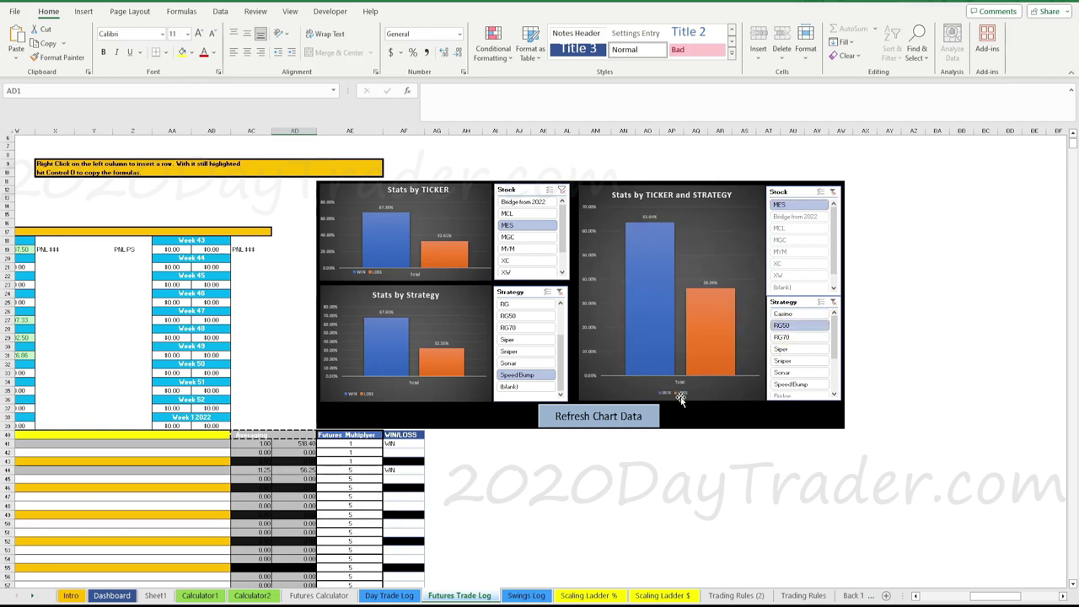
pyautogui.click(797, 338)
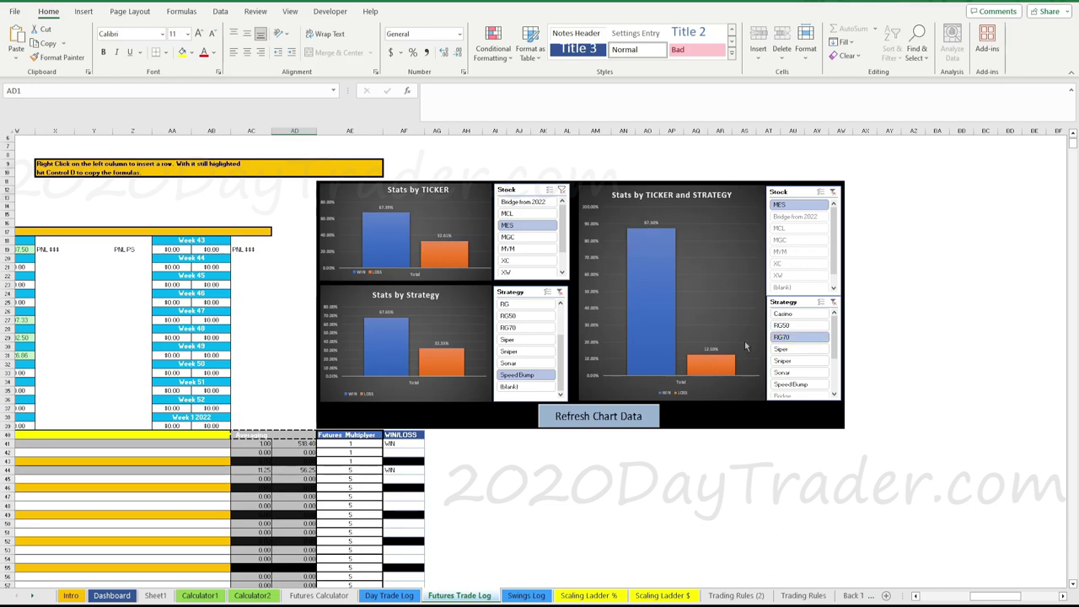
pyautogui.click(804, 349)
pyautogui.click(799, 361)
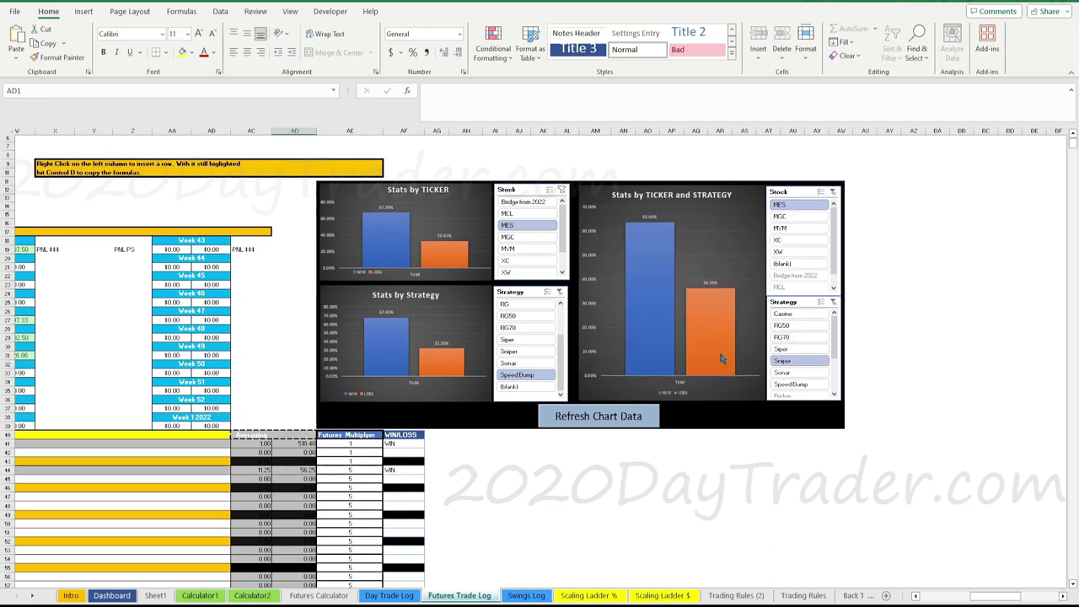
# Show the MES results for Sonar and Speed Bump in the combined ticker and strategy chart, ending on RG70
pyautogui.click(809, 373)
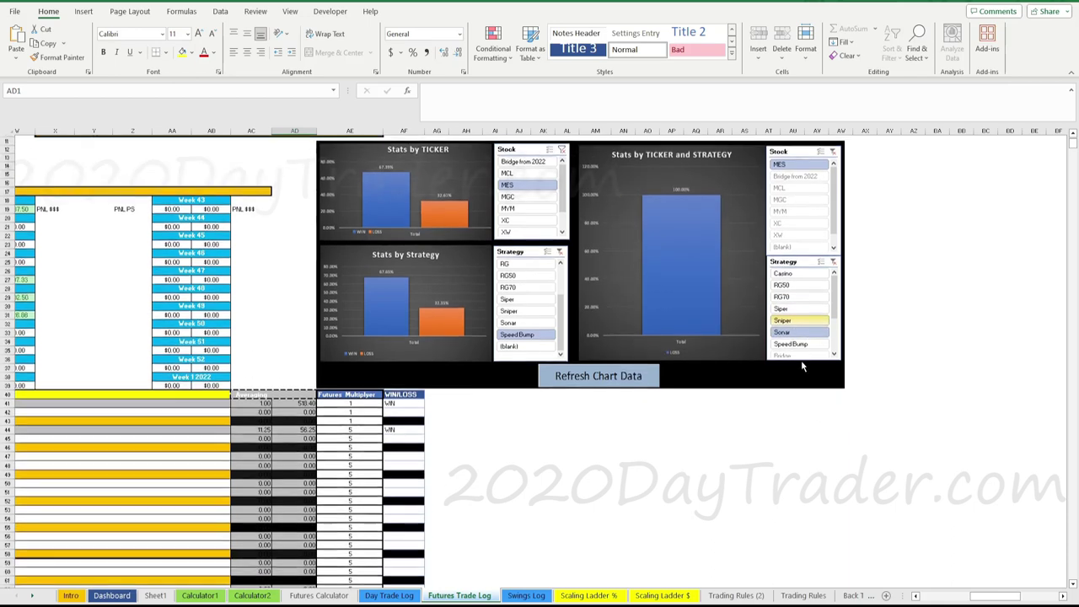
pyautogui.click(796, 384)
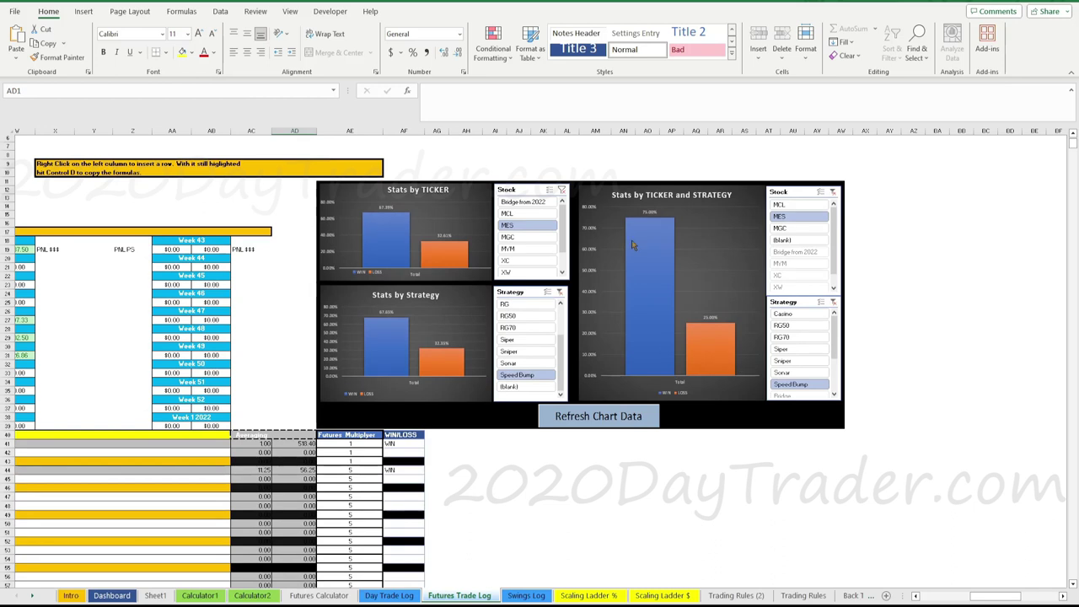
pyautogui.click(795, 339)
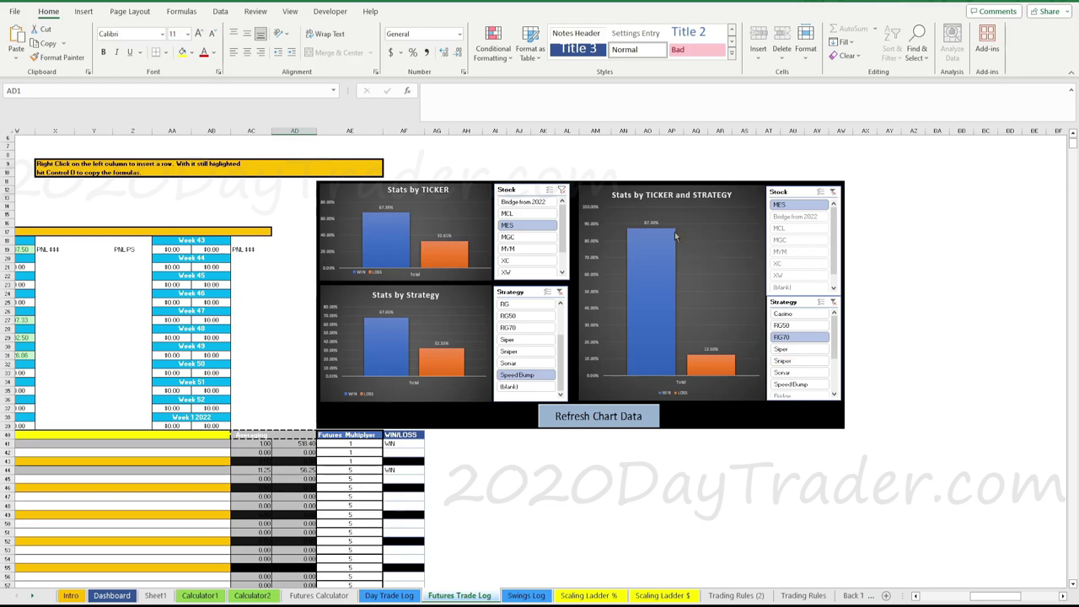
# Filter the Stats by TICKER and STRATEGY chart to MCL and check Casino, Speed Bump and Bridge
pyautogui.click(800, 229)
pyautogui.click(803, 316)
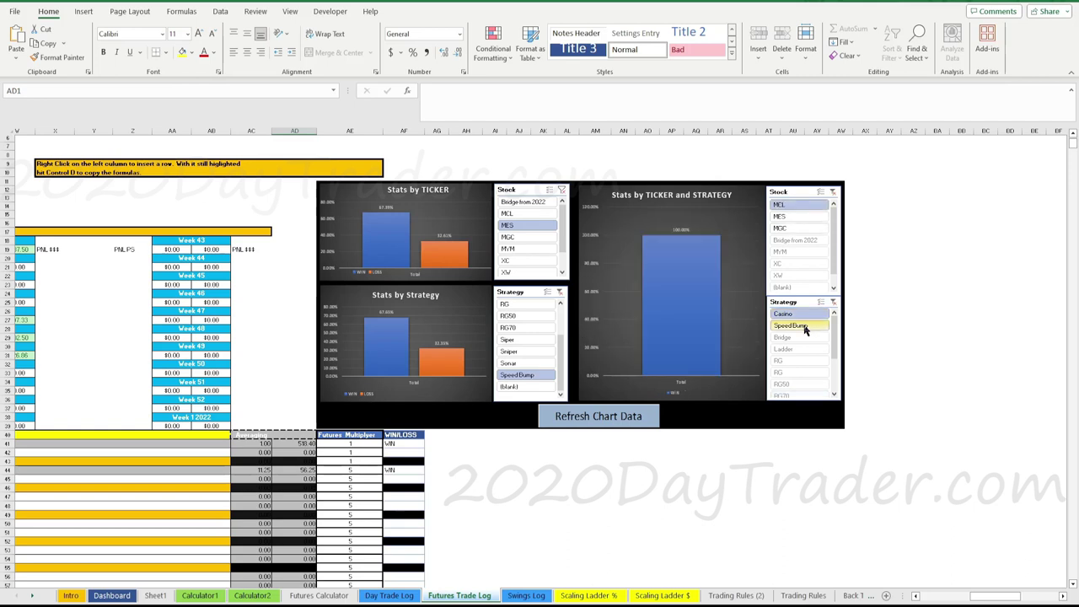
pyautogui.click(802, 327)
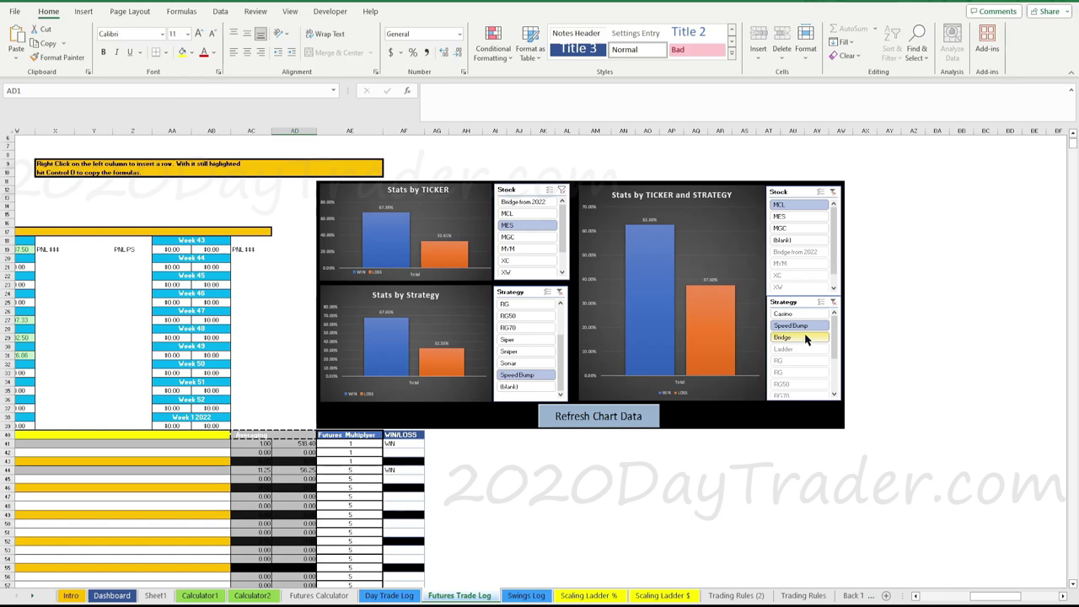
pyautogui.click(805, 338)
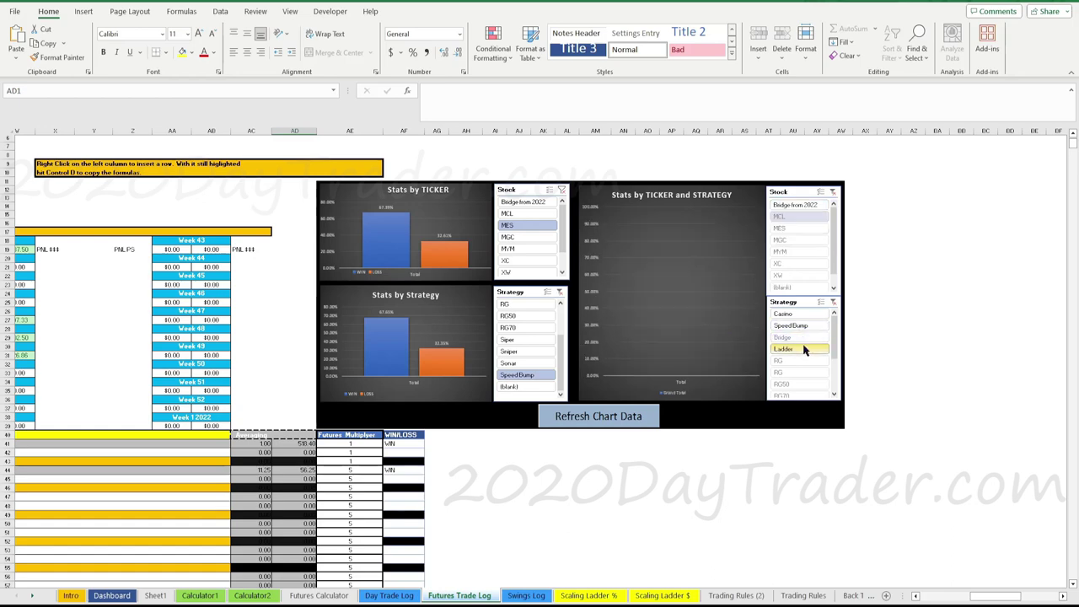
# Check the remaining strategies for MCL, including Sniper and Siper, and return the combined chart's strategy filter to Speed Bump
pyautogui.scroll(-2, 799, 372)
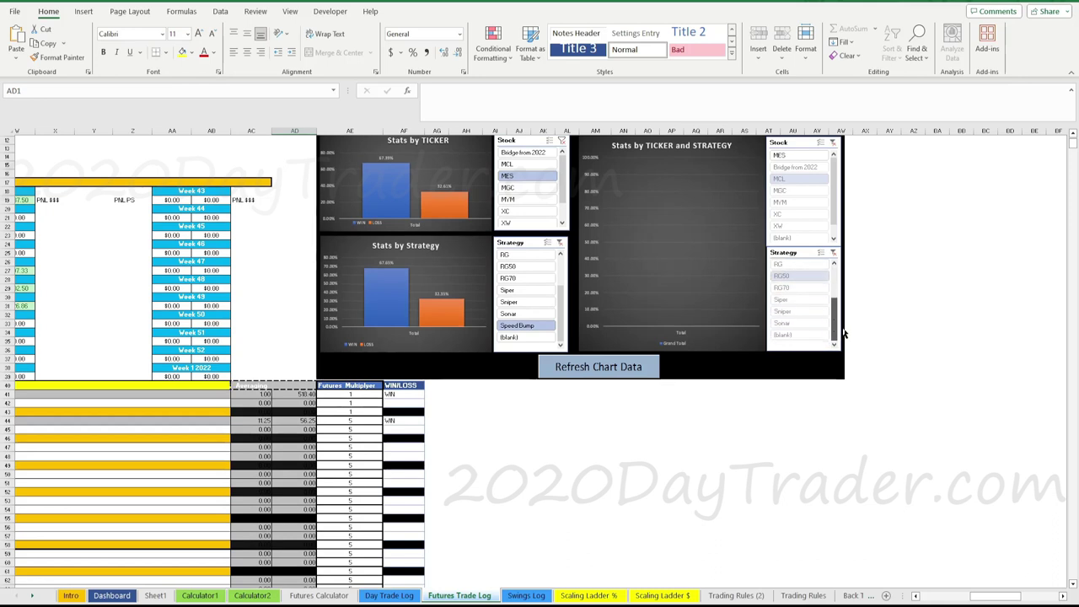
pyautogui.moveTo(834, 299); pyautogui.dragTo(834, 331)
pyautogui.click(807, 314)
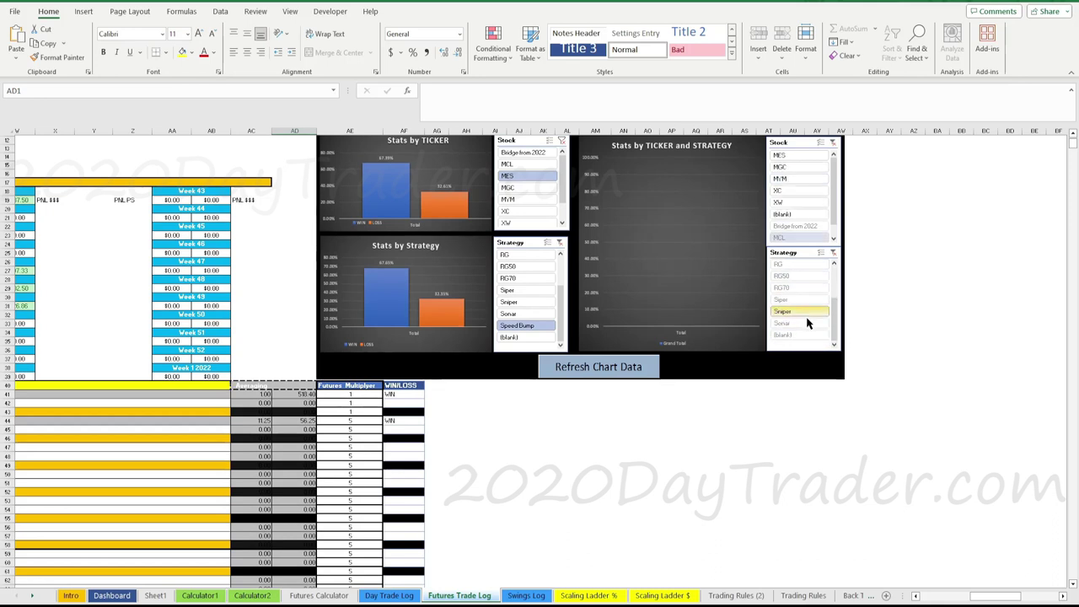
pyautogui.click(804, 300)
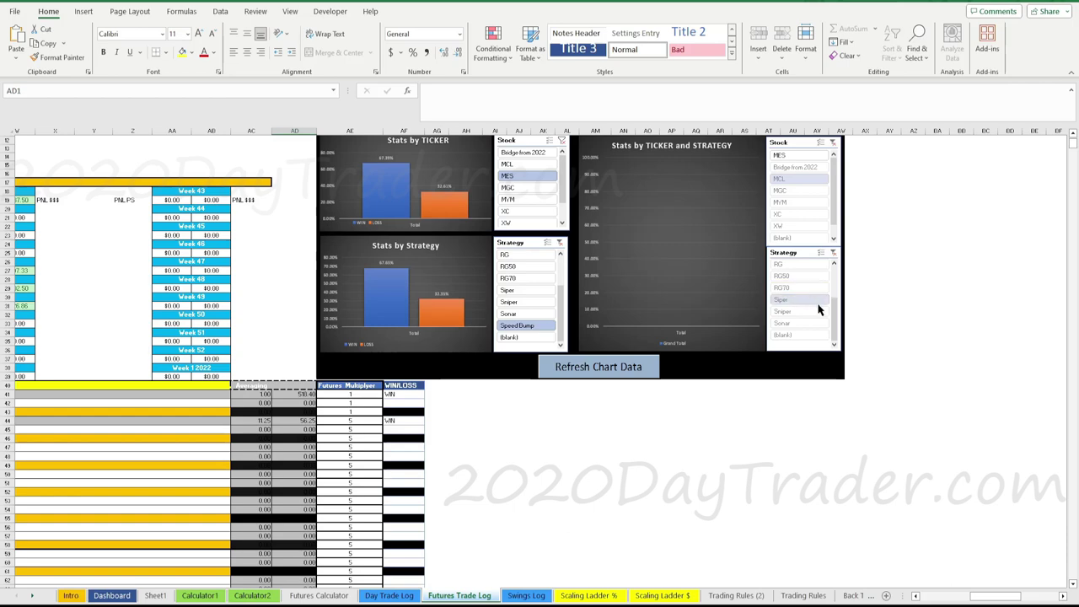
pyautogui.scroll(3, 817, 304)
pyautogui.click(817, 278)
pyautogui.scroll(2, 817, 287)
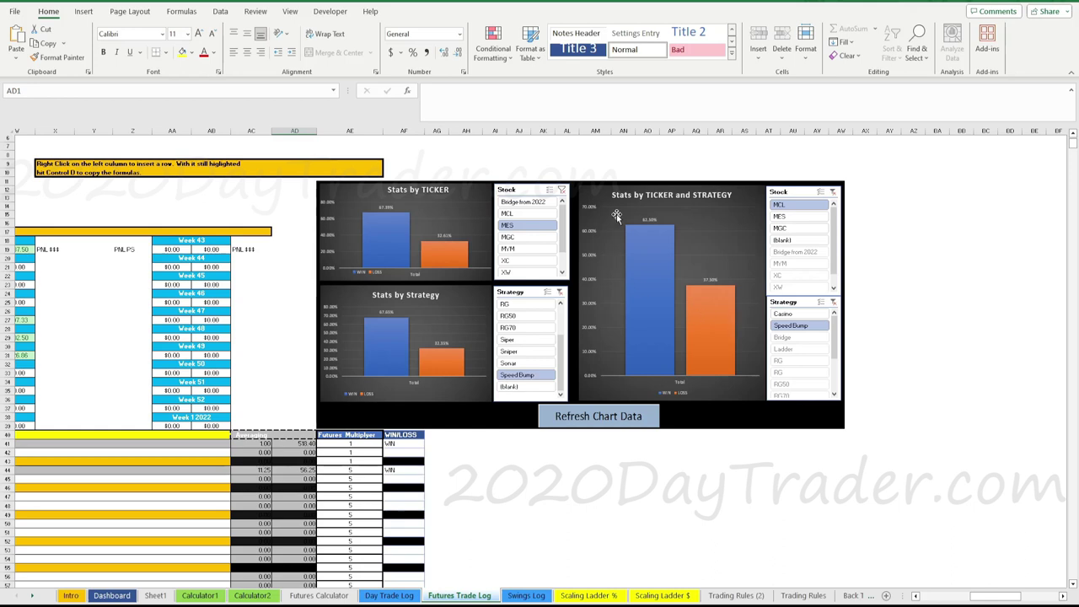
# Filter the Stats by TICKER and STRATEGY chart to MGC and check Casino, Ladder and the second RG entry
pyautogui.click(796, 227)
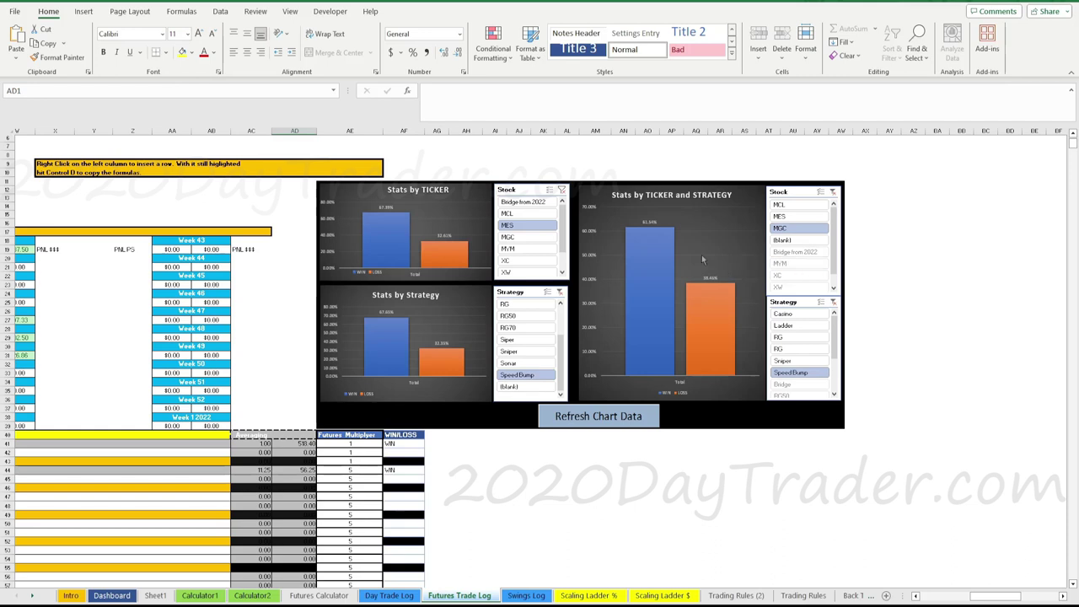
pyautogui.click(785, 313)
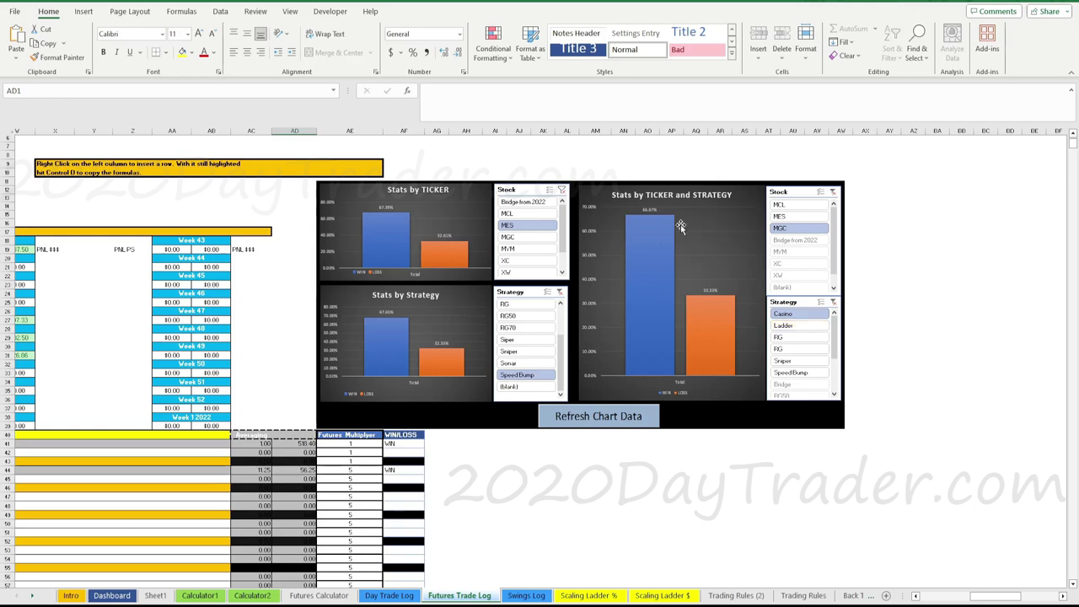
pyautogui.click(805, 329)
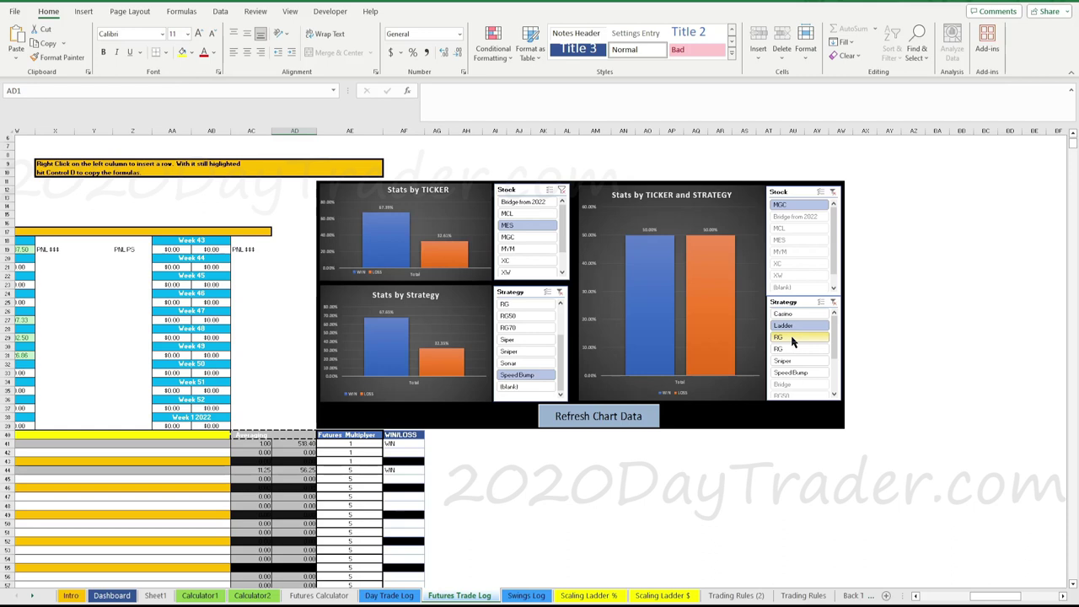
pyautogui.click(796, 348)
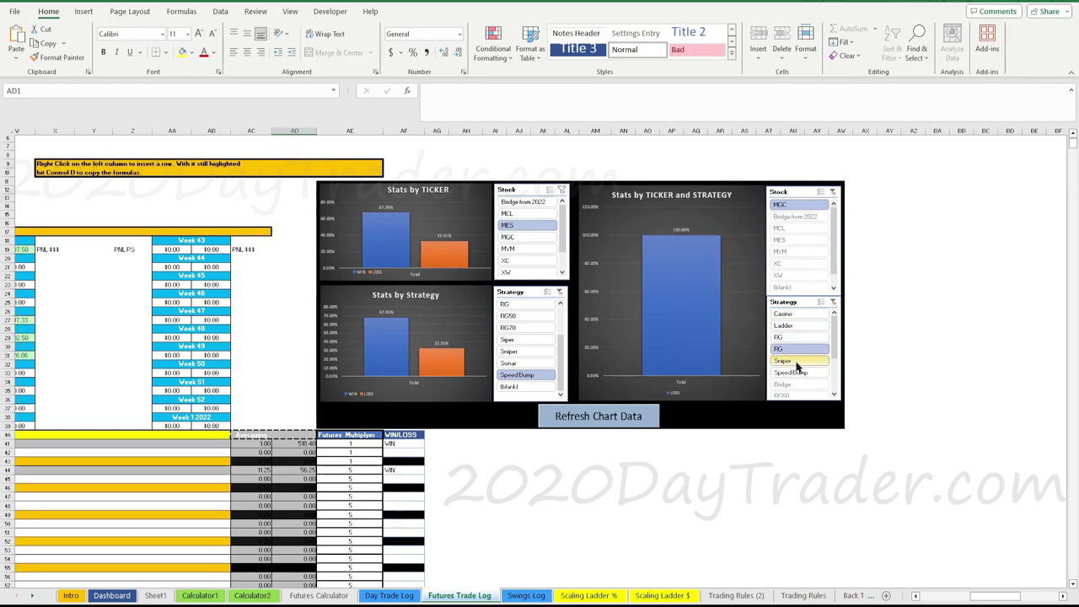
# Compare Sniper, the second RG entry and Speed Bump for MGC, ending on Speed Bump, and bring up the remaining strategies in the filter
pyautogui.click(797, 360)
pyautogui.click(797, 348)
pyautogui.click(801, 371)
pyautogui.click(802, 362)
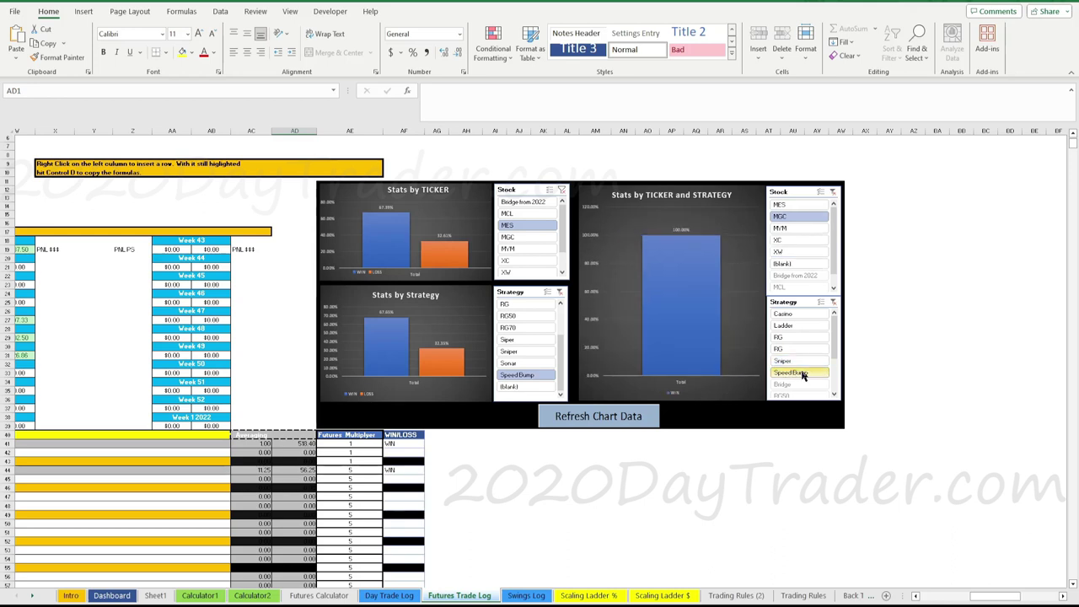
pyautogui.click(803, 373)
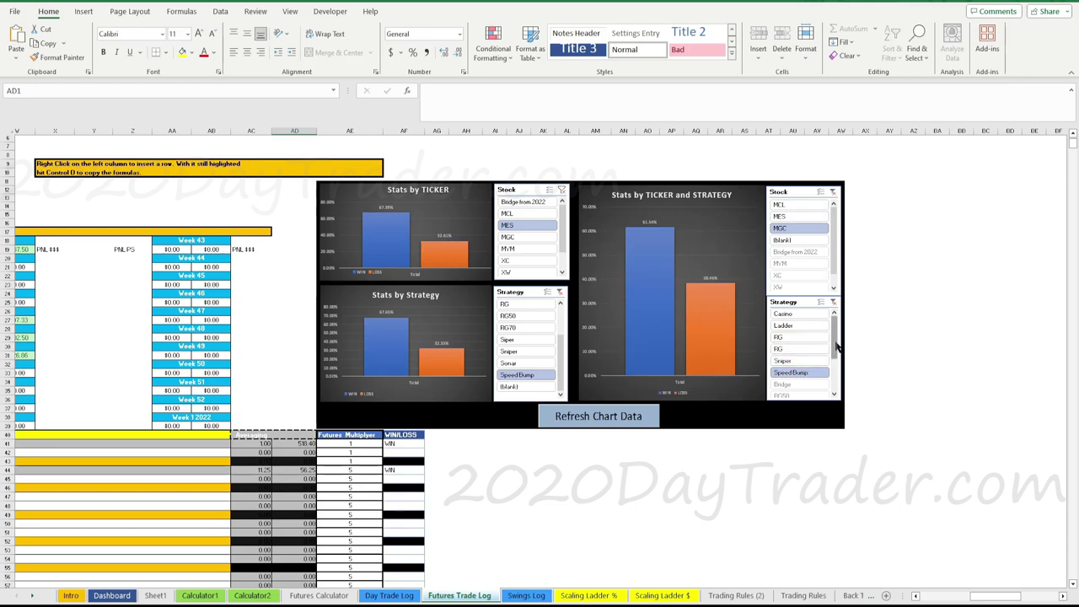
pyautogui.moveTo(835, 344); pyautogui.dragTo(835, 367)
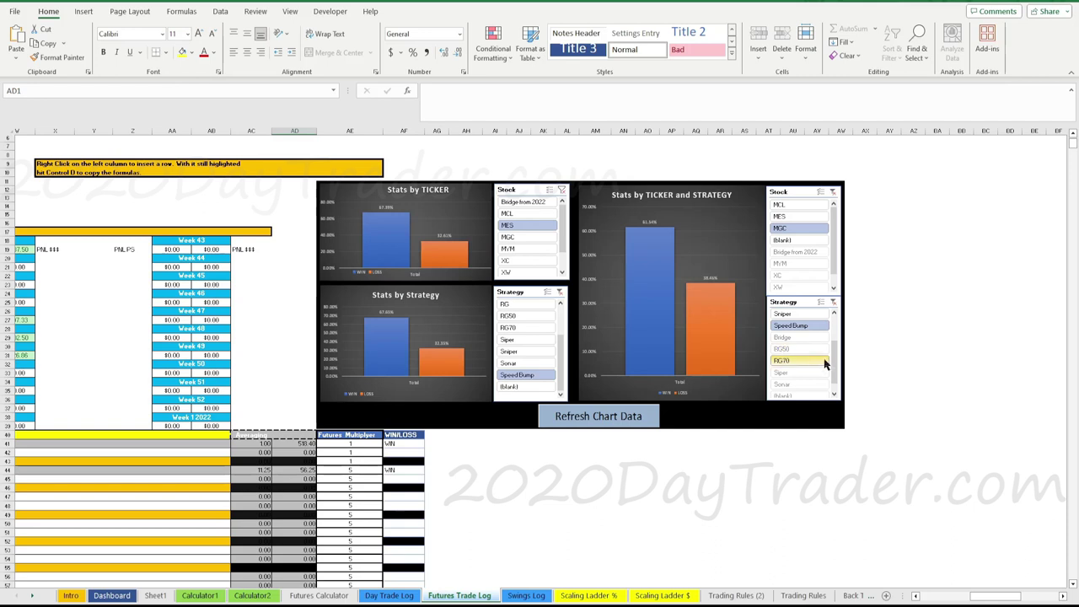
# Set the Stats by TICKER and STRATEGY chart to Sniper for MGC, and check Bridge and Sniper for MYM
pyautogui.scroll(4, 834, 362)
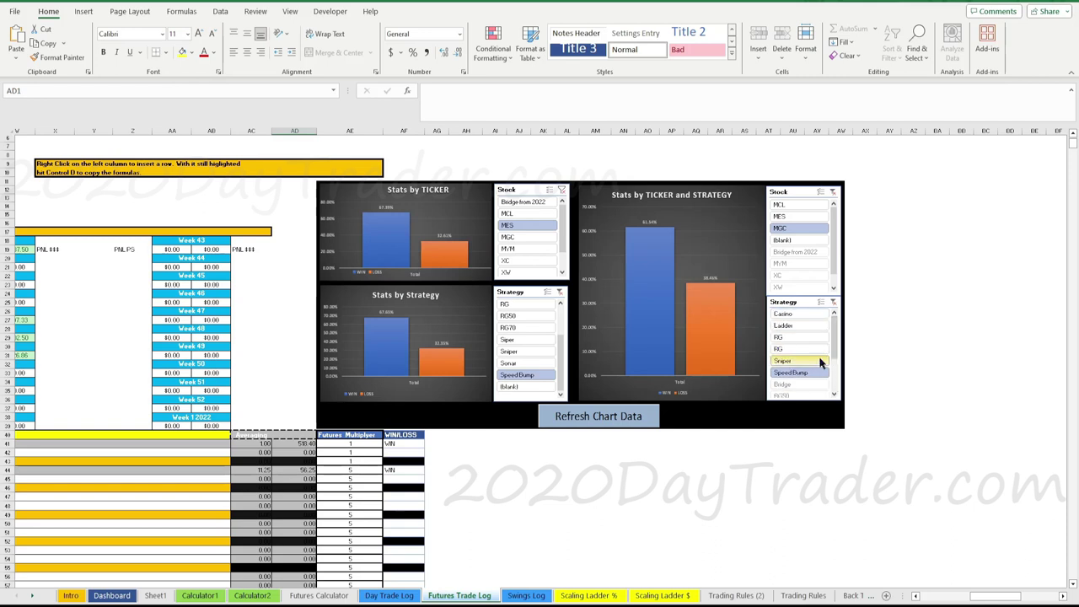
pyautogui.click(800, 360)
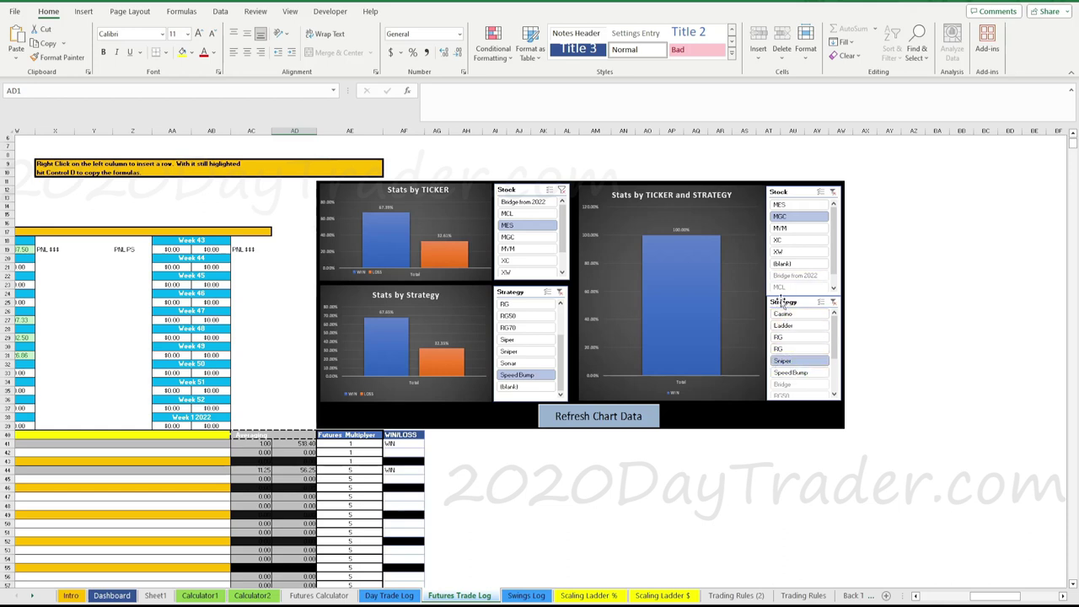
pyautogui.click(789, 228)
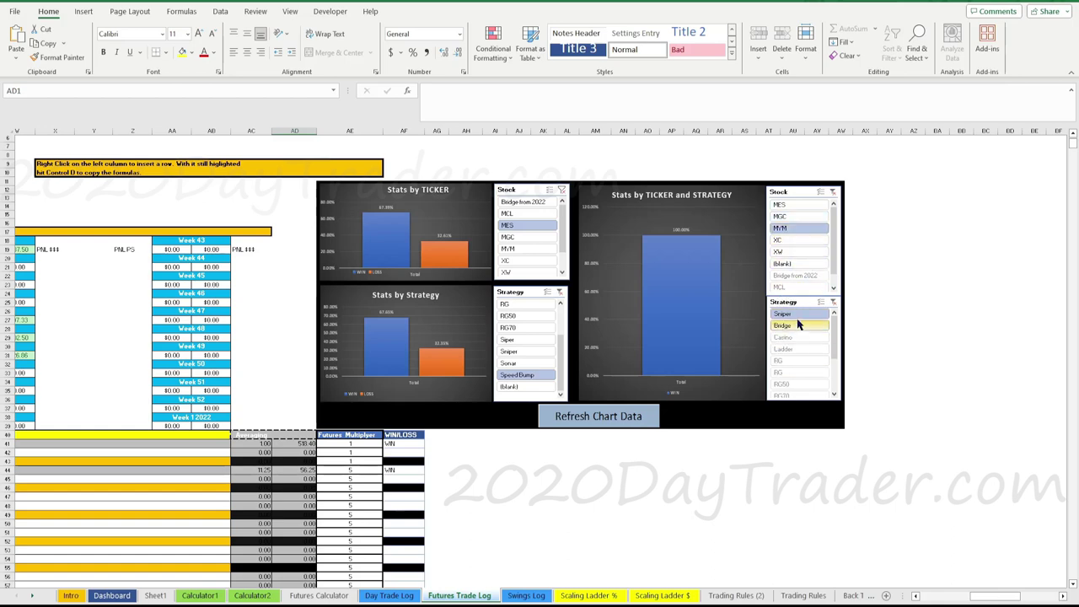
pyautogui.scroll(2, 798, 326)
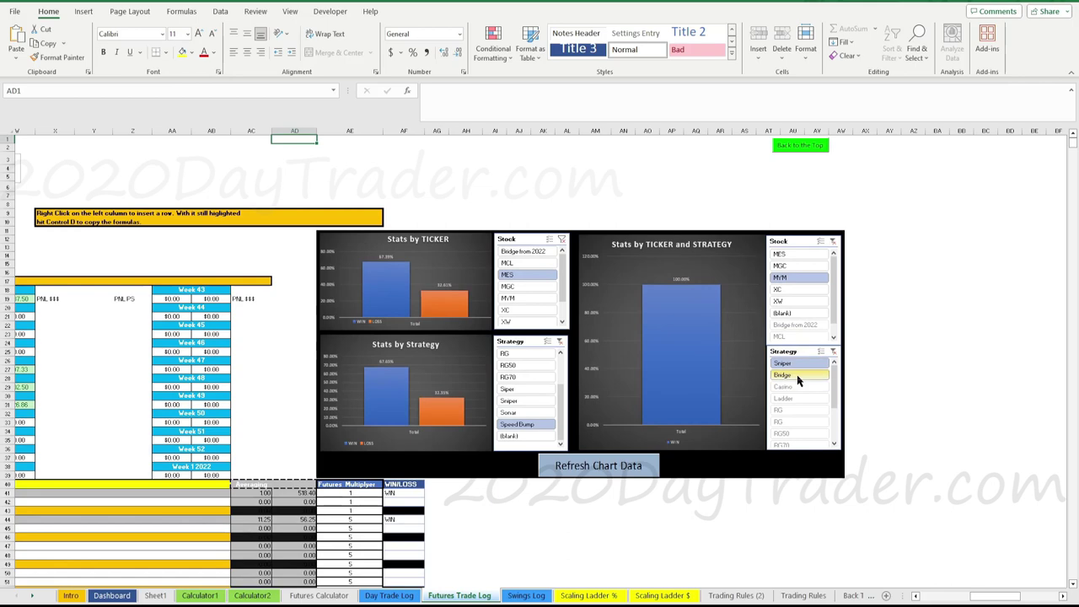
pyautogui.click(801, 379)
pyautogui.click(784, 363)
pyautogui.scroll(-4, 796, 395)
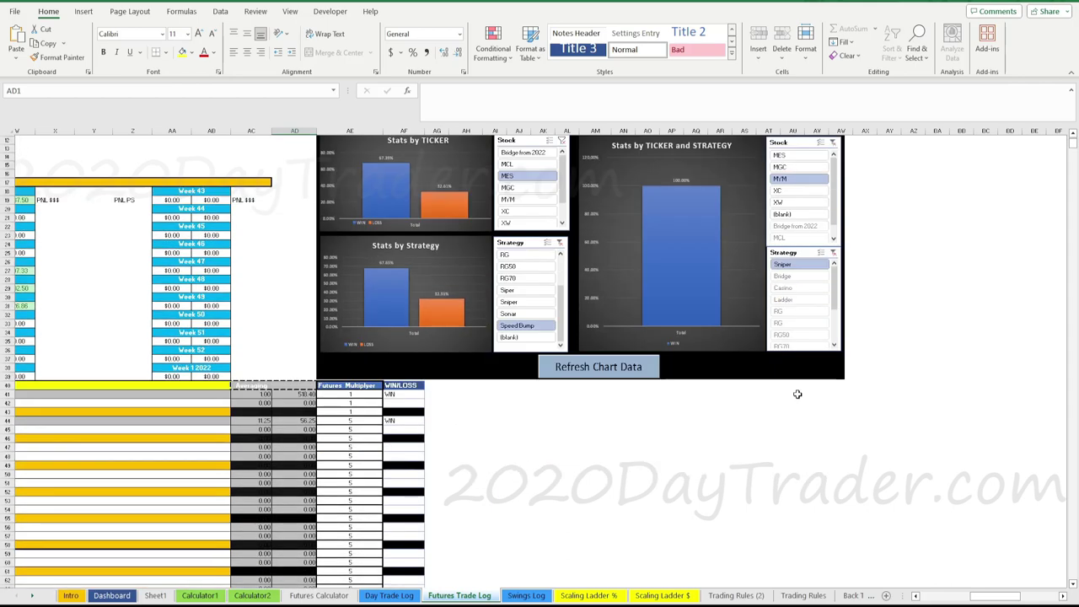
pyautogui.scroll(2, 712, 306)
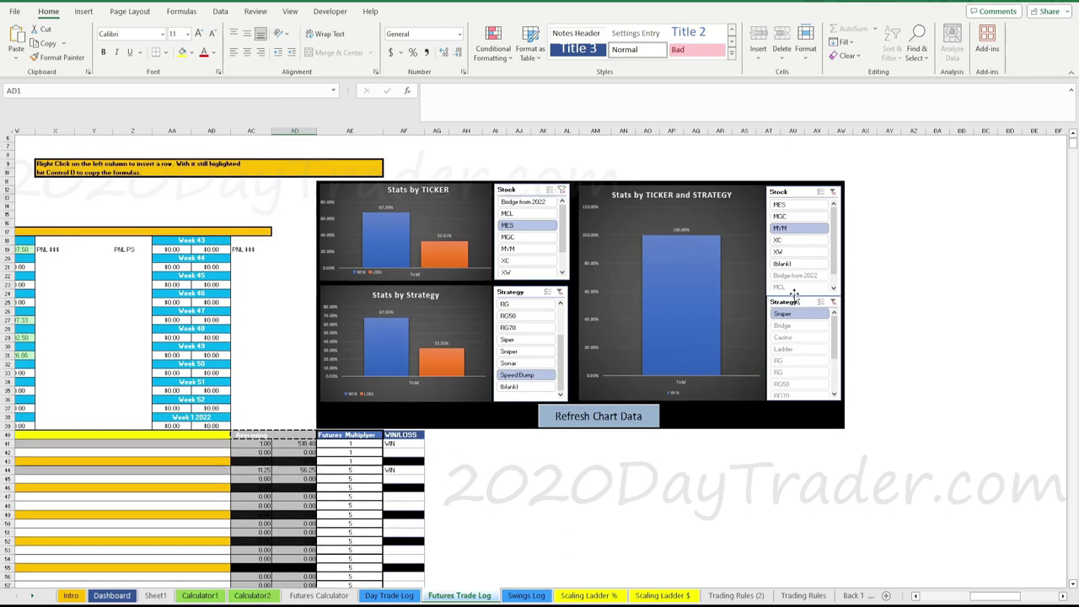
# Check the combined ticker and strategy chart for XC and XW with Sniper
pyautogui.click(792, 241)
pyautogui.click(791, 251)
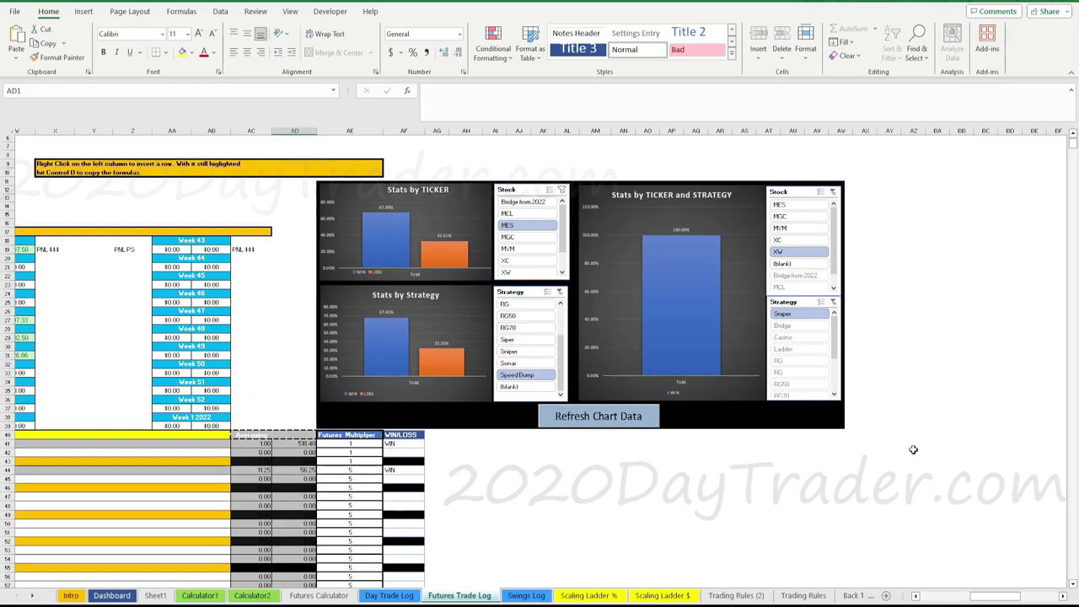
pyautogui.moveTo(999, 597); pyautogui.dragTo(945, 598)
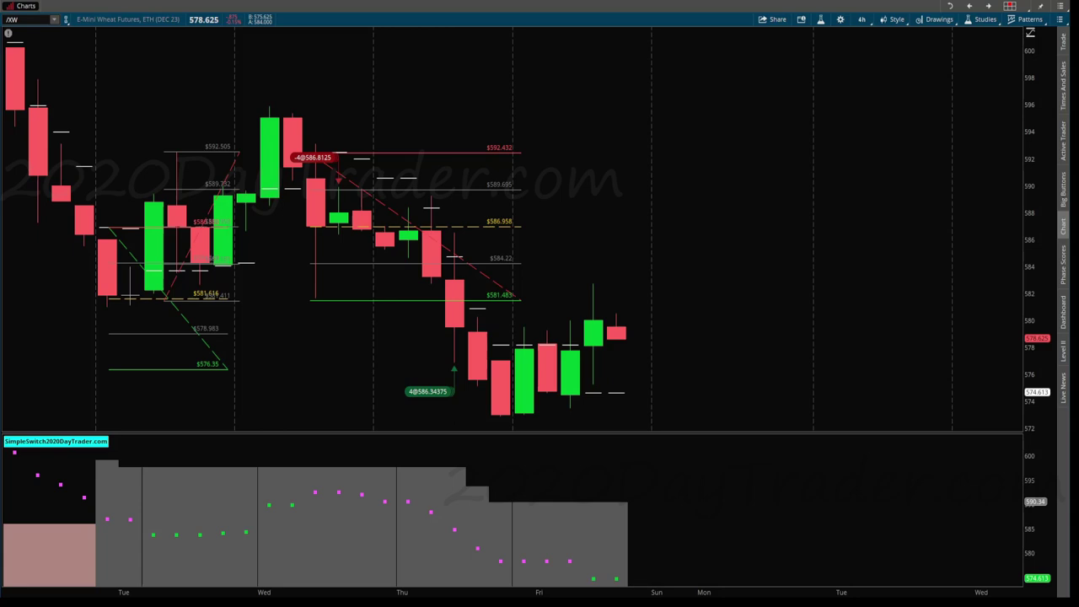
# In thinkorswim, mark the lower half of the $601.235–$590.007 quadrant on the /XW chart with an ellipse
pyautogui.scroll(5, 905, 298)
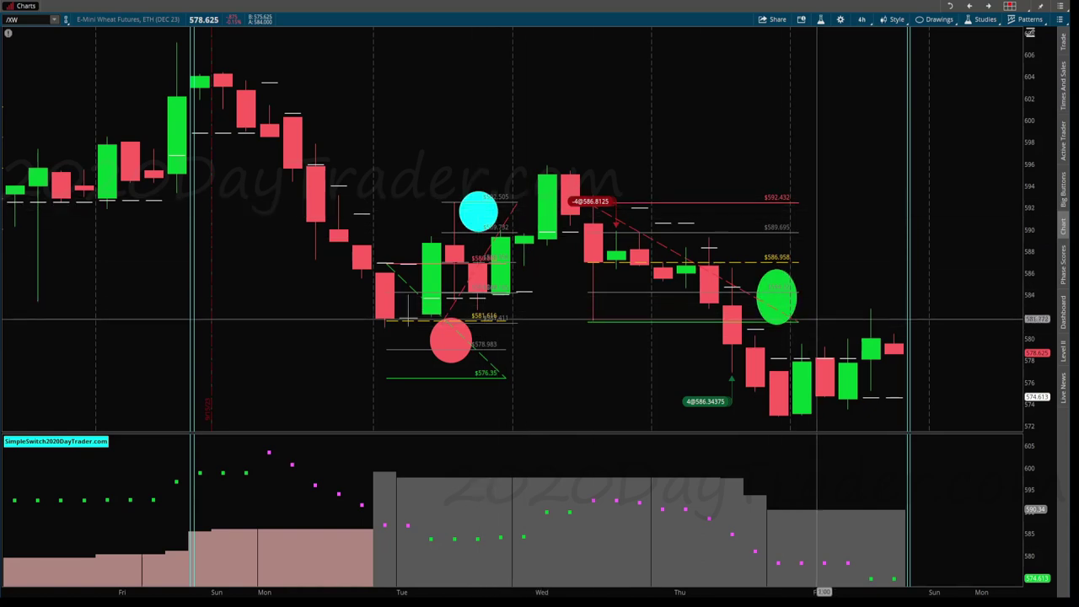
pyautogui.scroll(10, 823, 318)
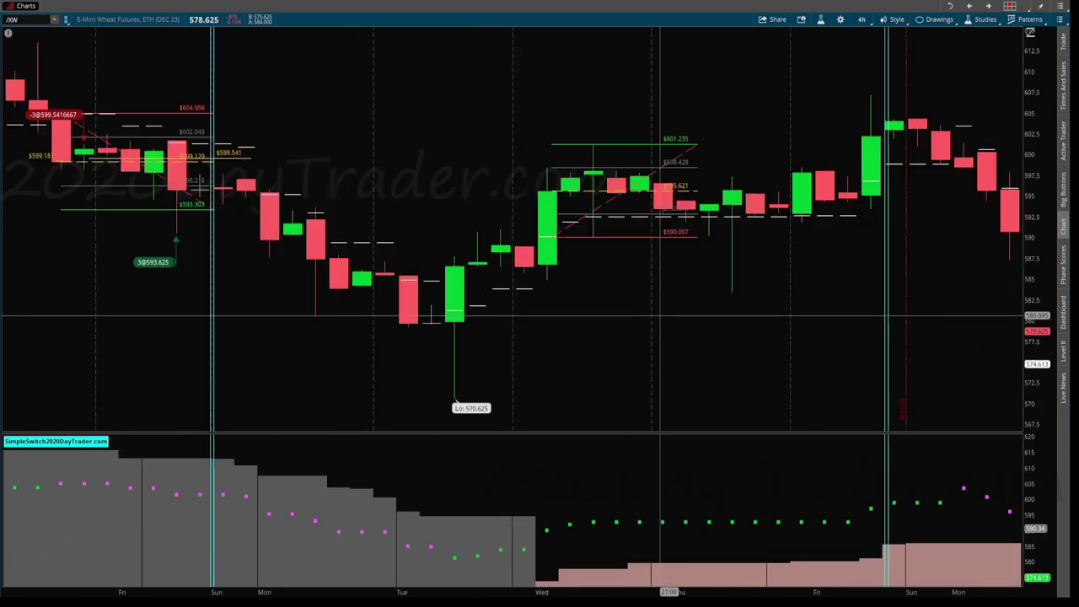
pyautogui.click(610, 198)
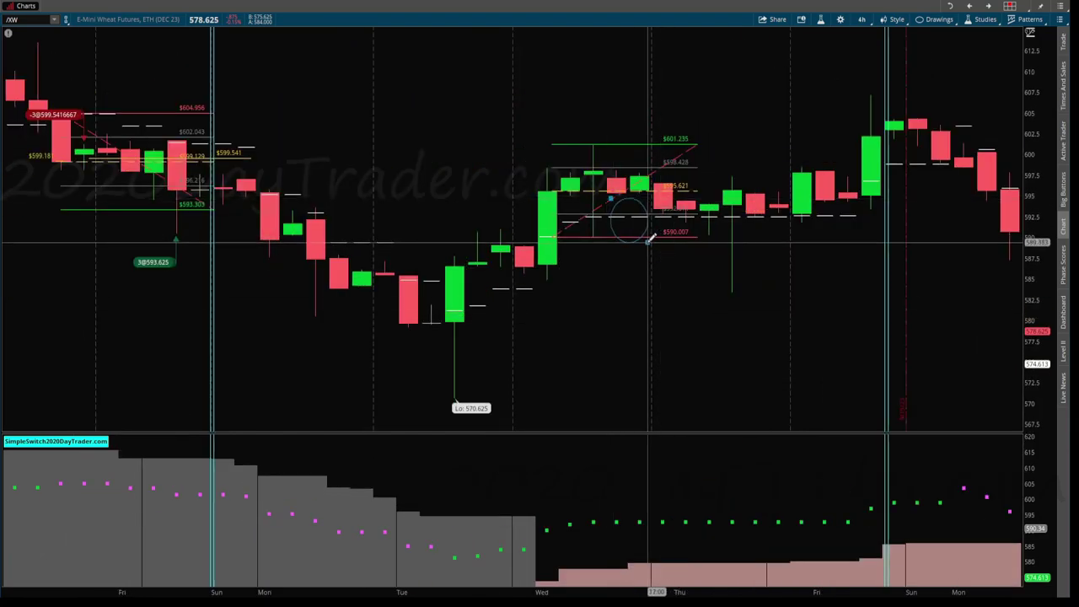
pyautogui.click(648, 236)
# Mark the lower half of the earlier $604.956–$593.303 quadrant on the /XW chart with an ellipse
pyautogui.scroll(5, 684, 289)
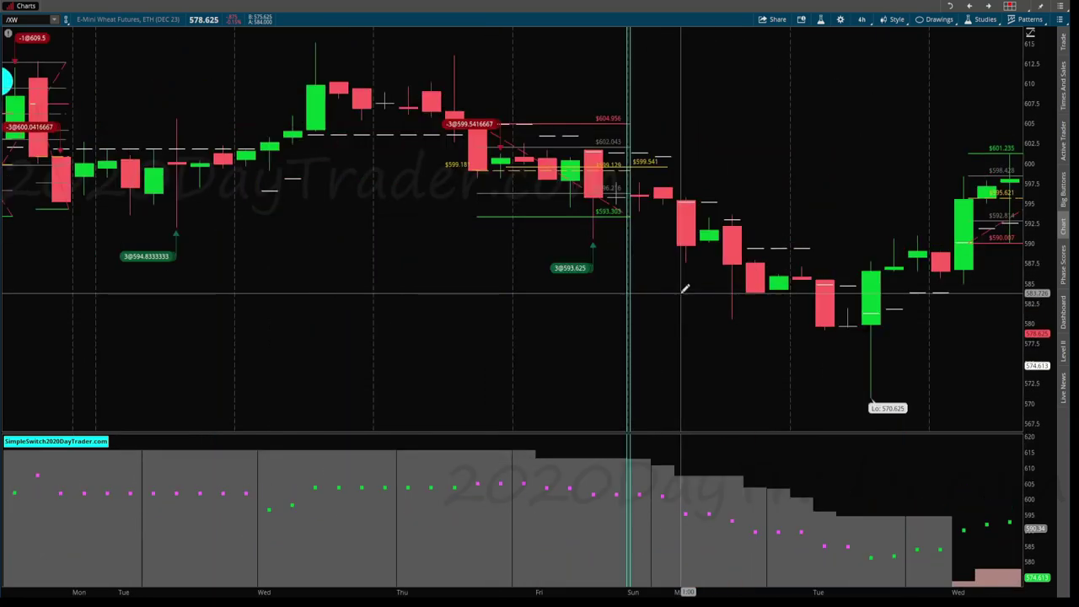
pyautogui.scroll(5, 685, 289)
pyautogui.click(646, 181)
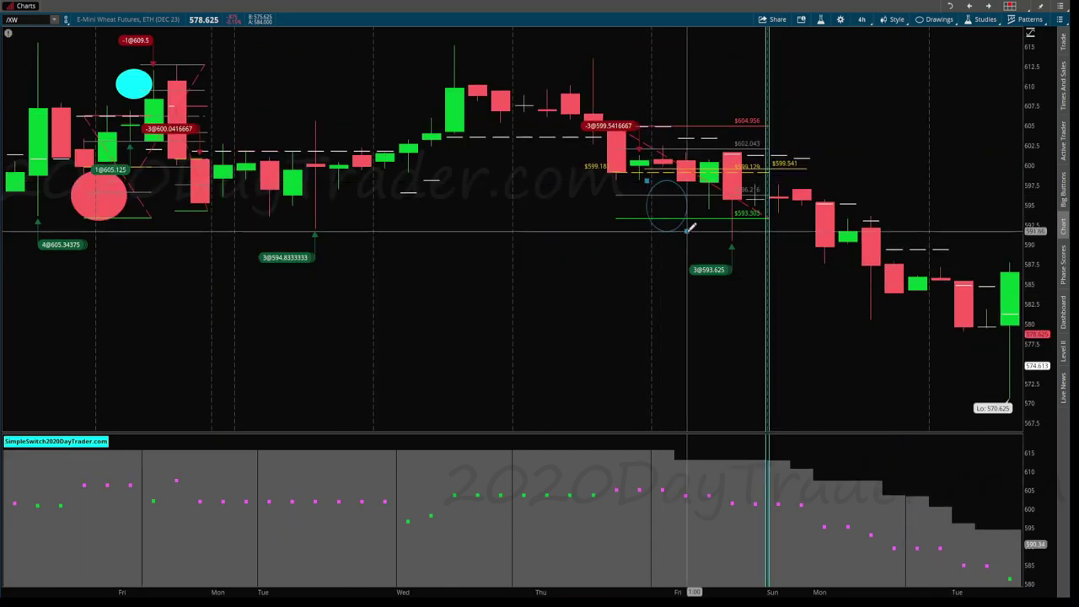
pyautogui.click(701, 236)
# Review the marked /XW quadrants and trades, from the earlier ones forward to the most recent short trade
pyautogui.scroll(5, 703, 235)
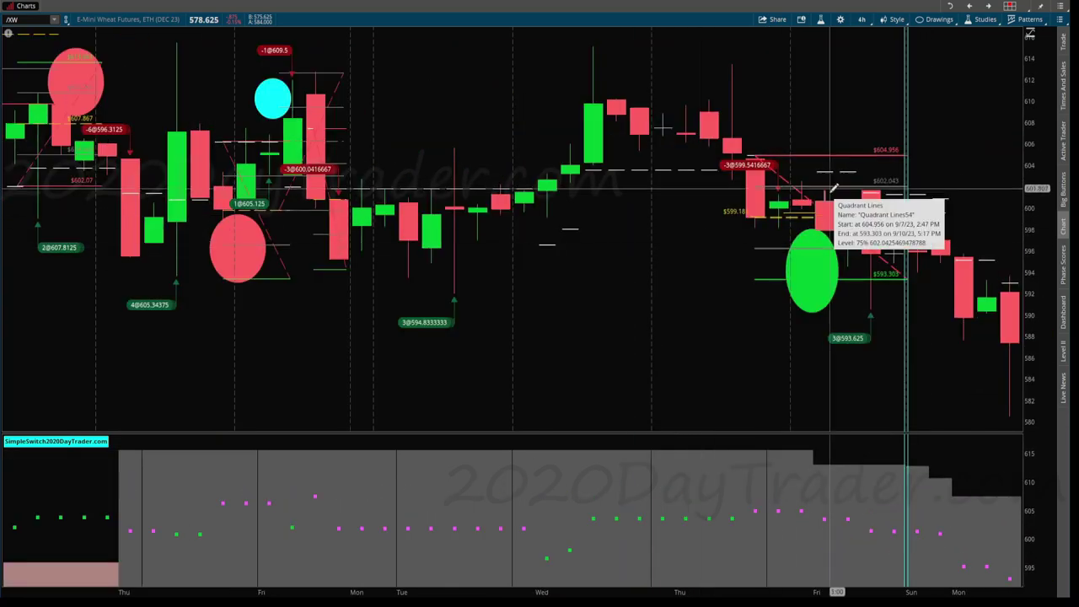
pyautogui.scroll(-10, 742, 250)
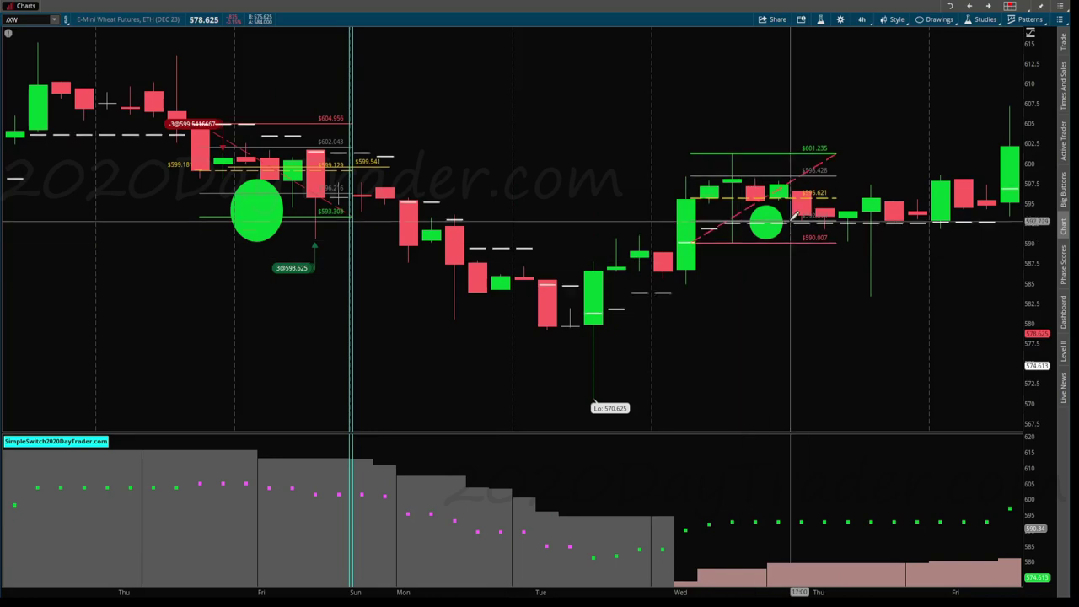
pyautogui.scroll(7, 756, 207)
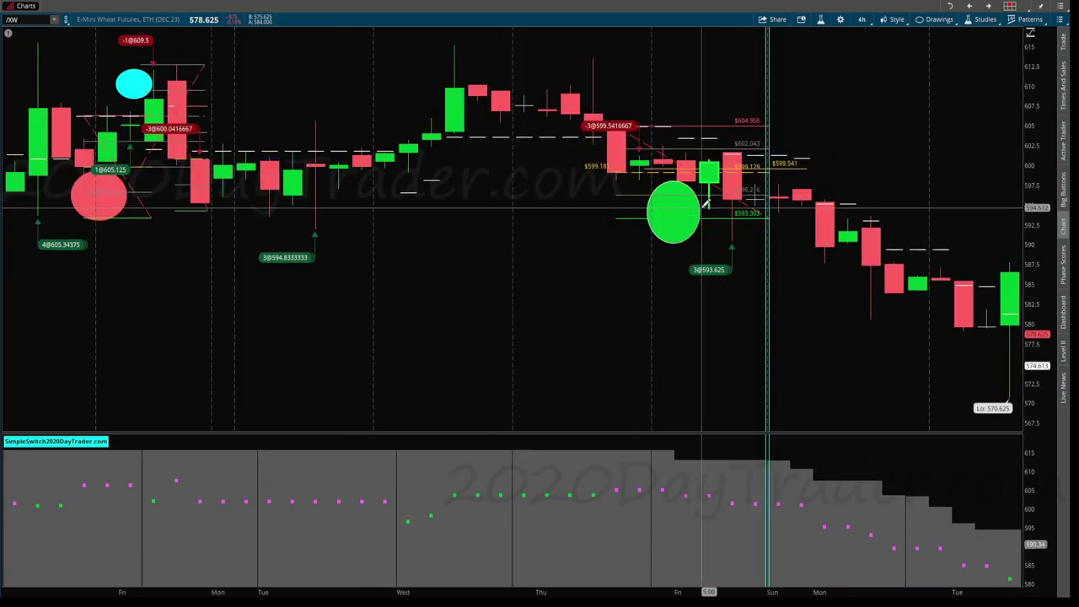
pyautogui.scroll(3, 706, 205)
pyautogui.scroll(-20, 733, 214)
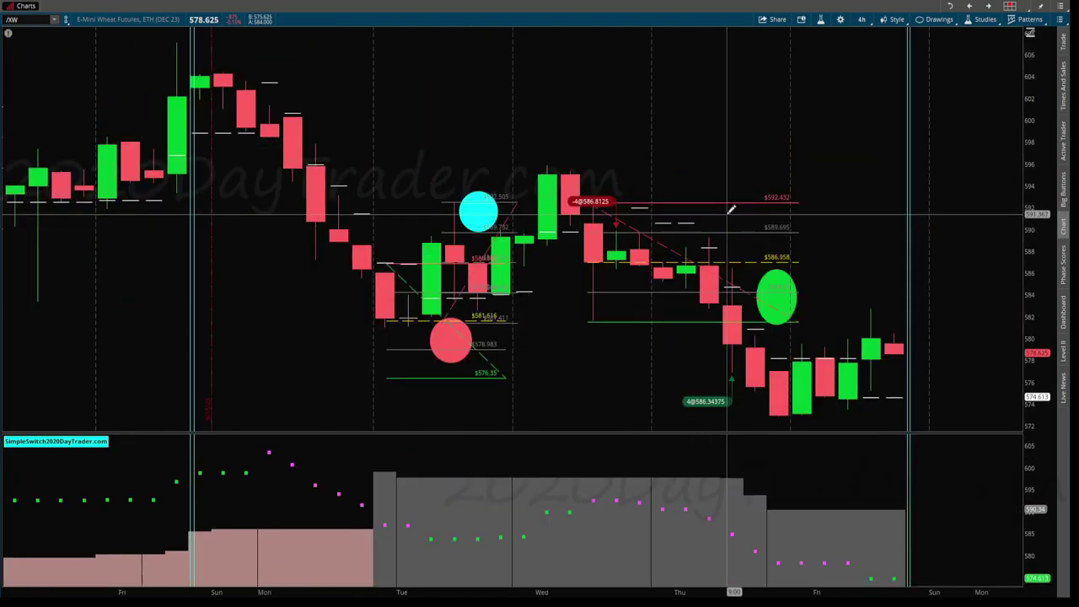
pyautogui.scroll(-5, 721, 209)
pyautogui.scroll(5, 716, 210)
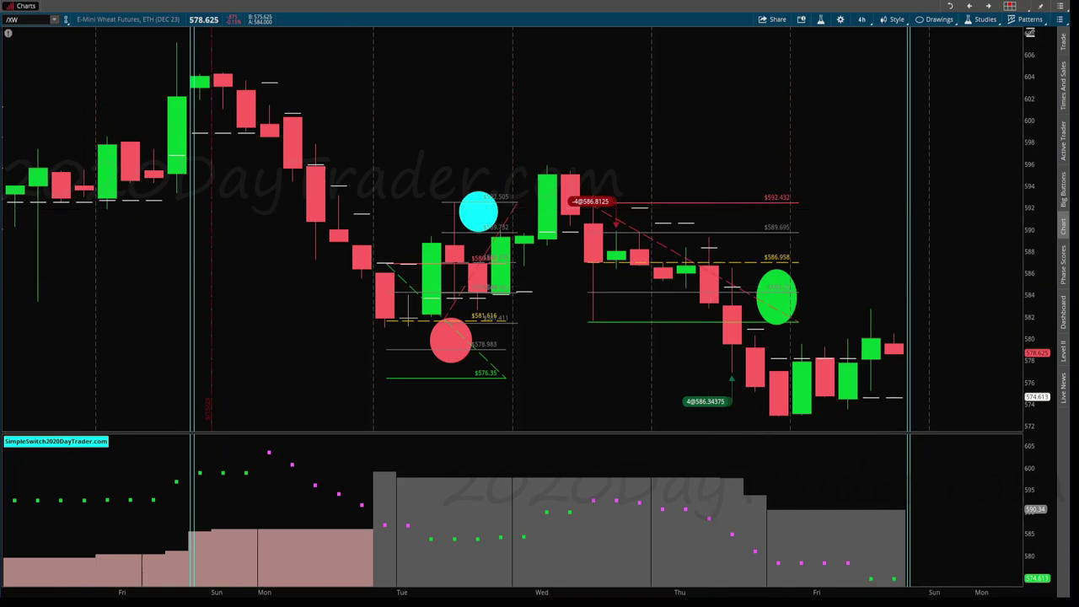
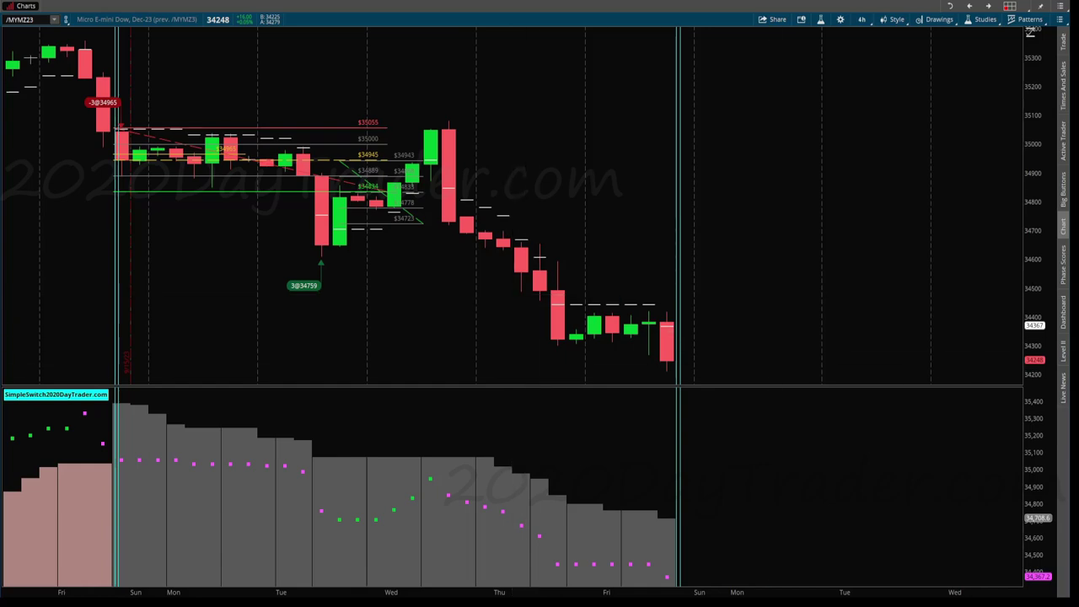
# Switch the maximized chart from /MYMZ23 to /XW and inspect its Active Trader price ladder
pyautogui.click(1030, 30)
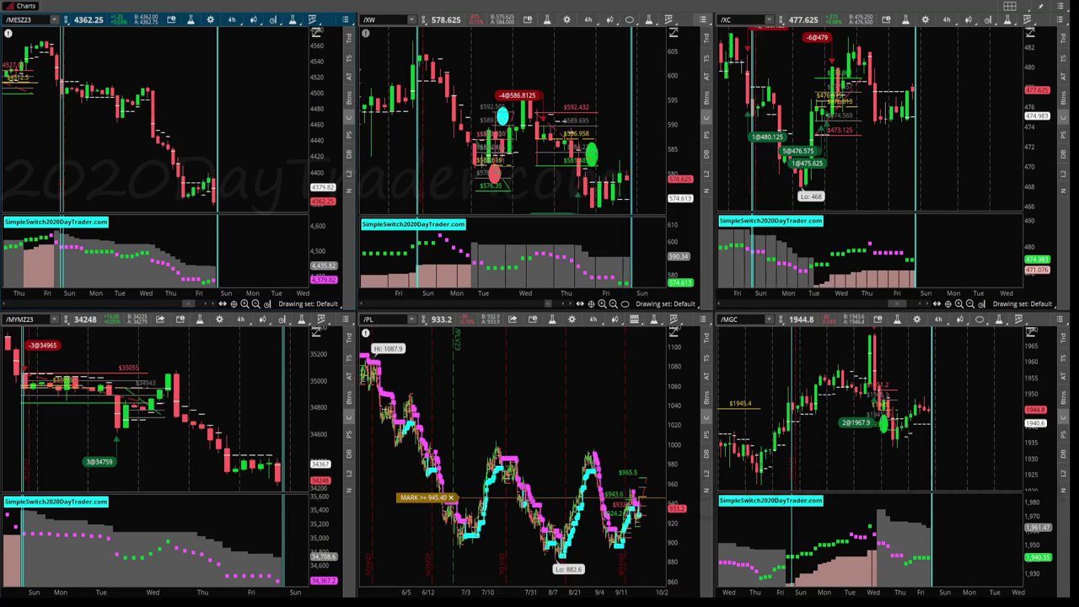
pyautogui.click(702, 18)
pyautogui.click(699, 187)
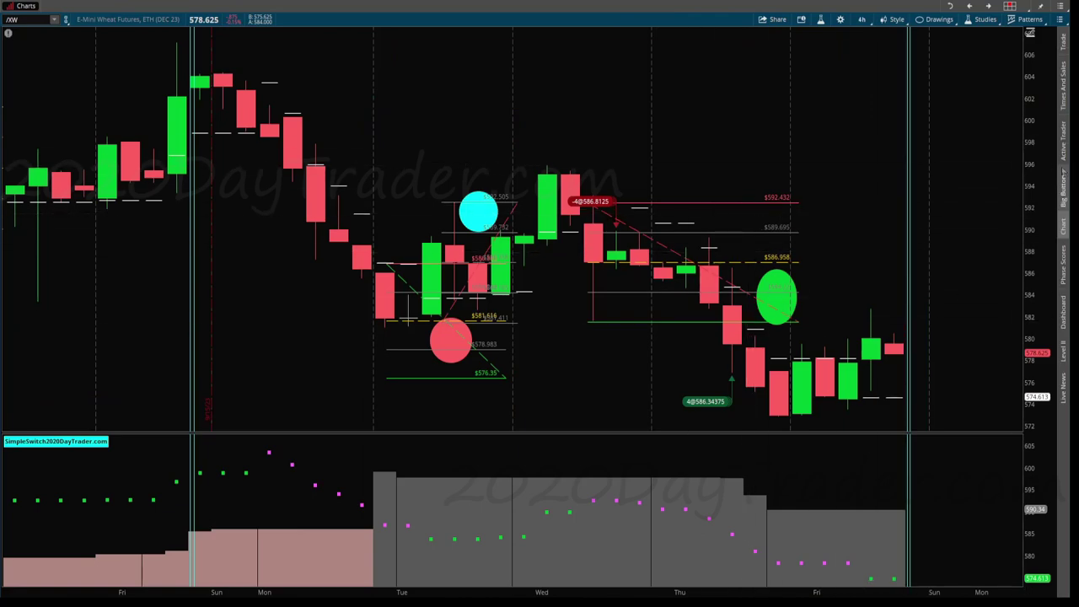
pyautogui.click(1063, 143)
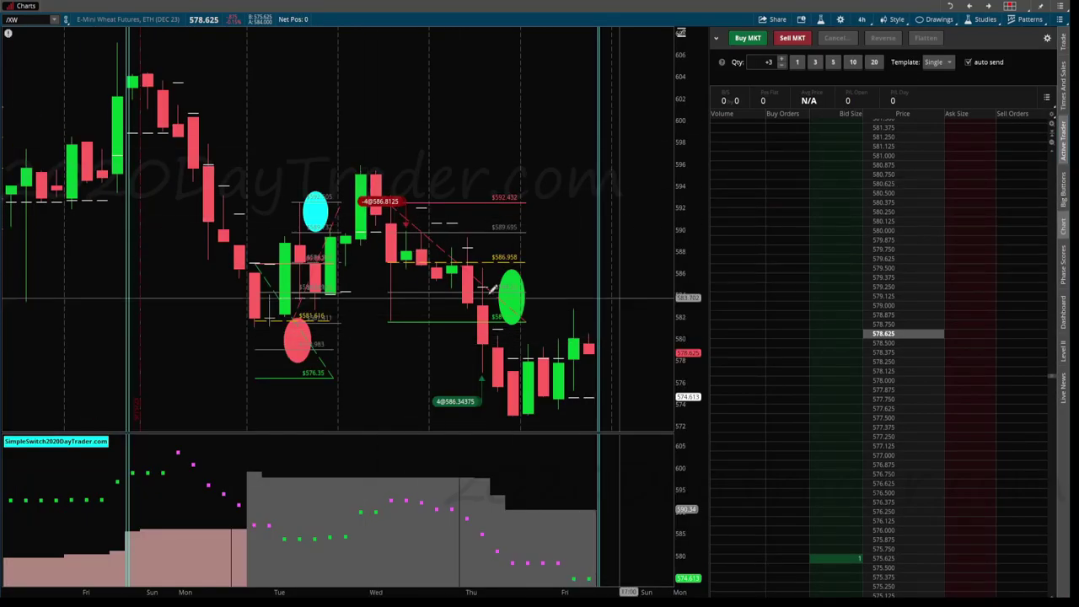
pyautogui.click(1064, 149)
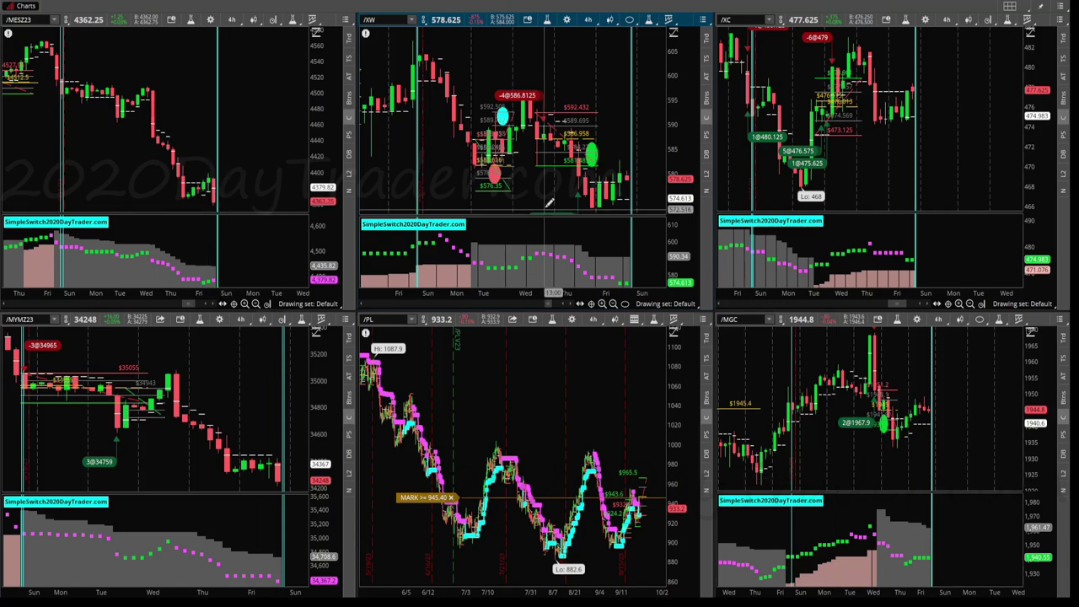
# Maximize the /XW chart from the grid again, view the Active Trader order entry controls beside it and hide them
pyautogui.click(703, 19)
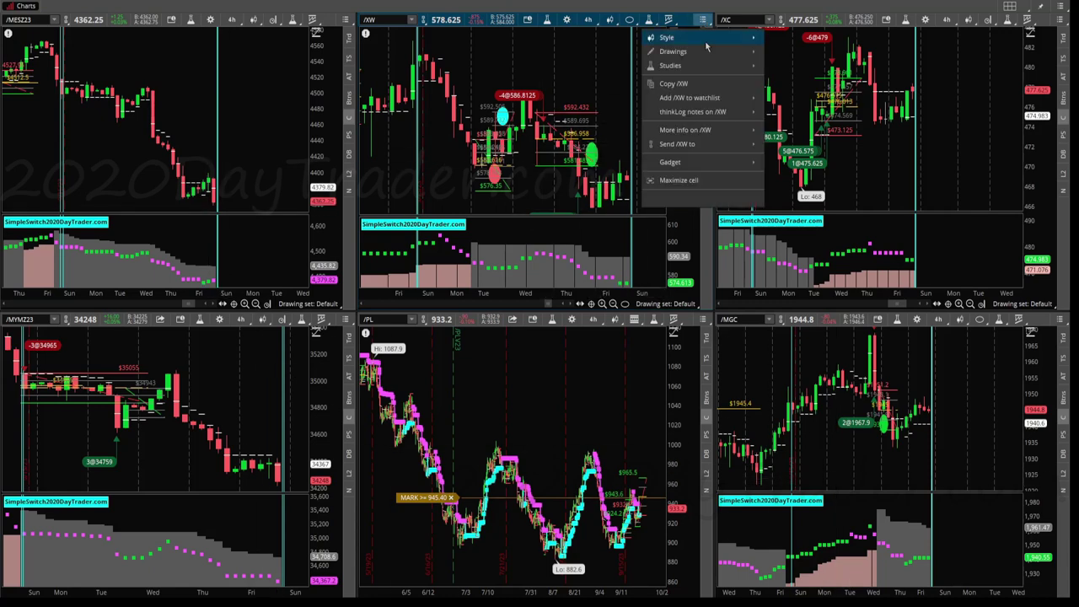
pyautogui.click(707, 180)
pyautogui.click(1062, 139)
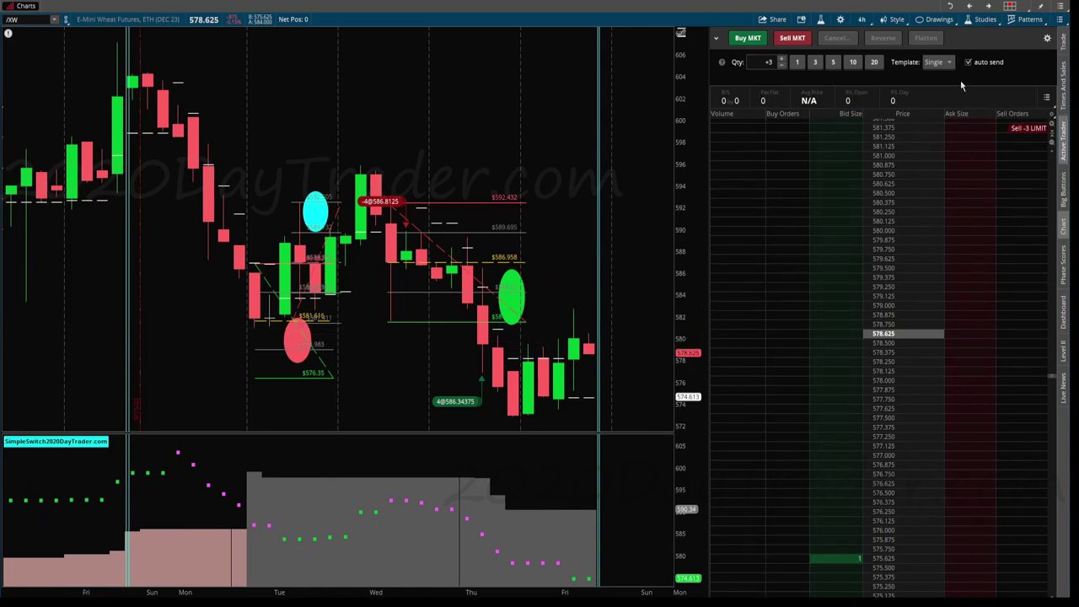
pyautogui.click(1064, 144)
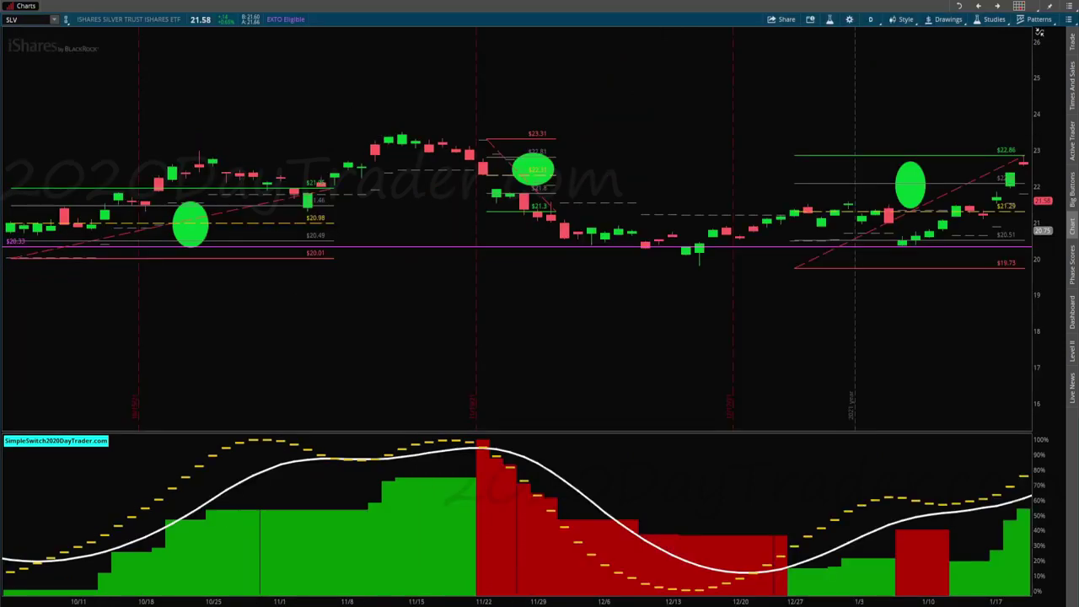
# Examine the SLV daily chart's marked quadrants and price action around the $20.33 line from late September to March
pyautogui.scroll(-2, 337, 506)
pyautogui.scroll(3, 380, 505)
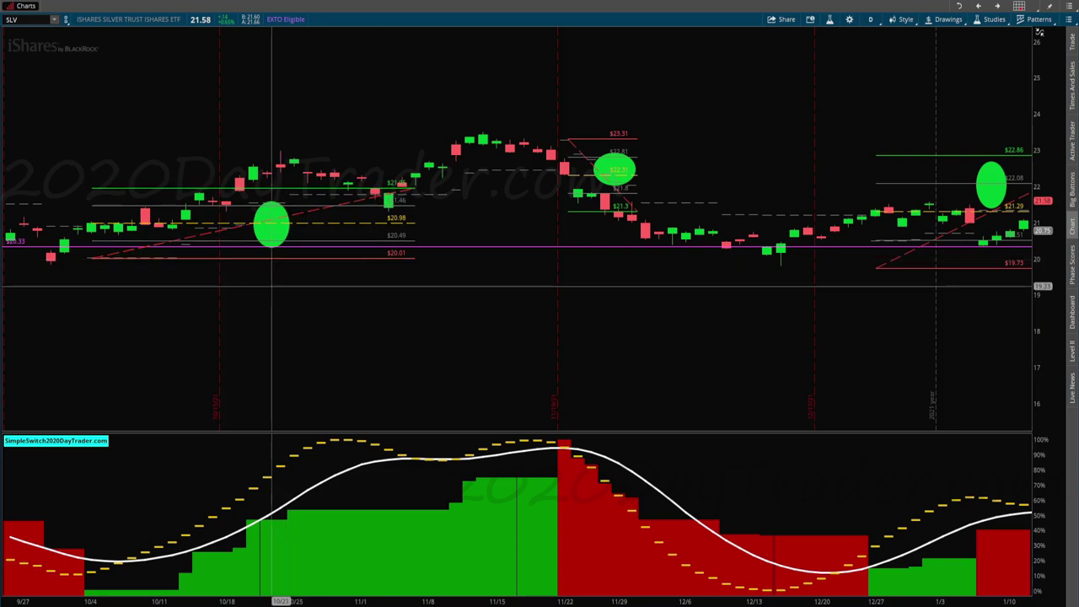
pyautogui.scroll(-10, 211, 284)
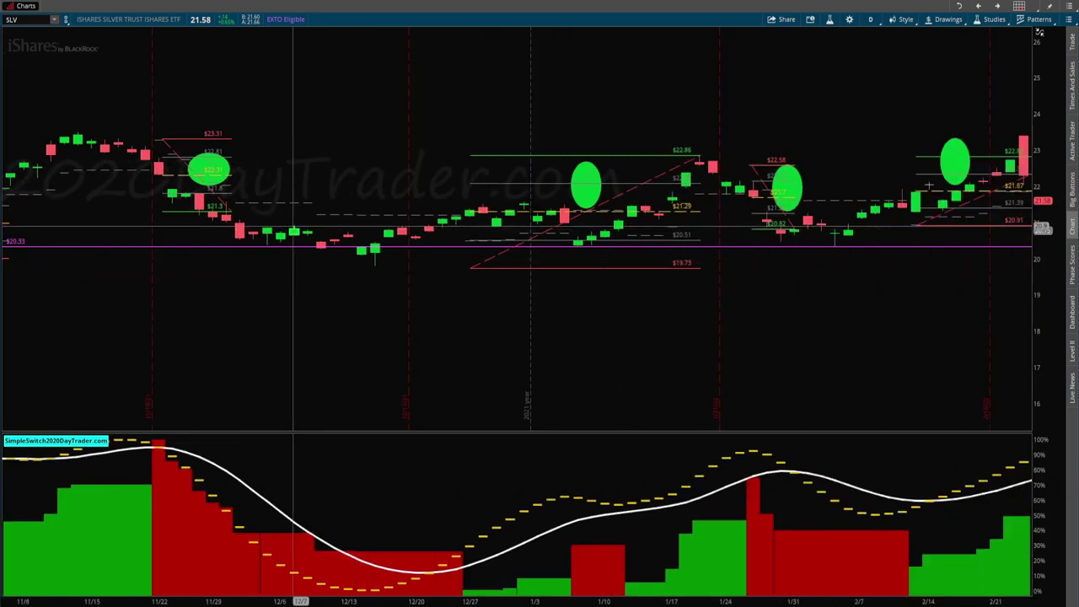
pyautogui.scroll(-6, 278, 229)
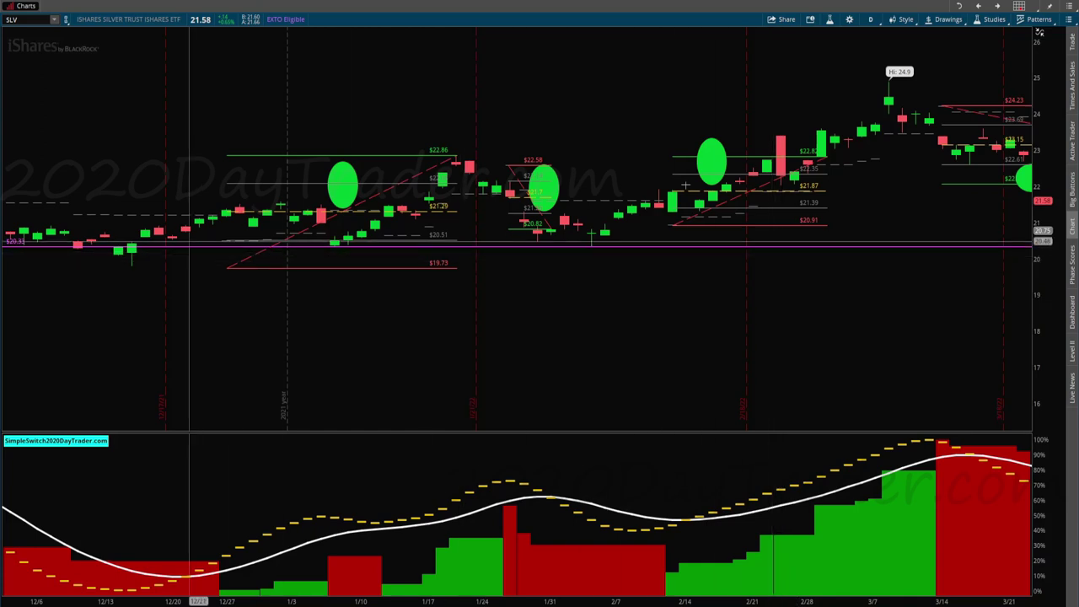
pyautogui.scroll(2, 287, 242)
pyautogui.scroll(6, 286, 241)
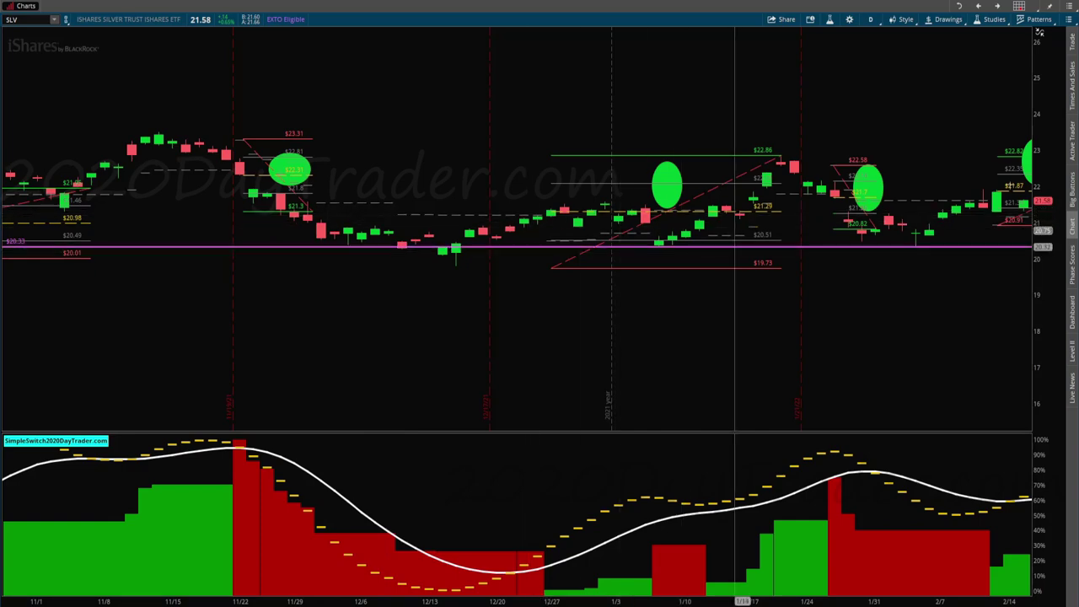
pyautogui.scroll(-6, 734, 242)
pyautogui.scroll(20, 552, 228)
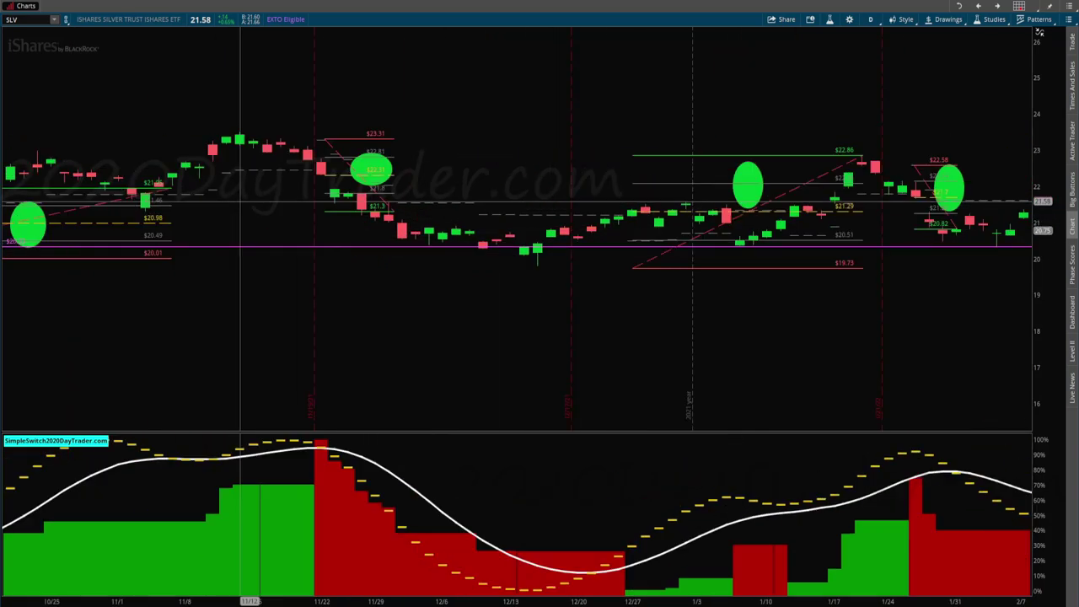
# Follow the SLV daily chart's marked quadrants forward through 2022 to the following January
pyautogui.scroll(-18, 435, 227)
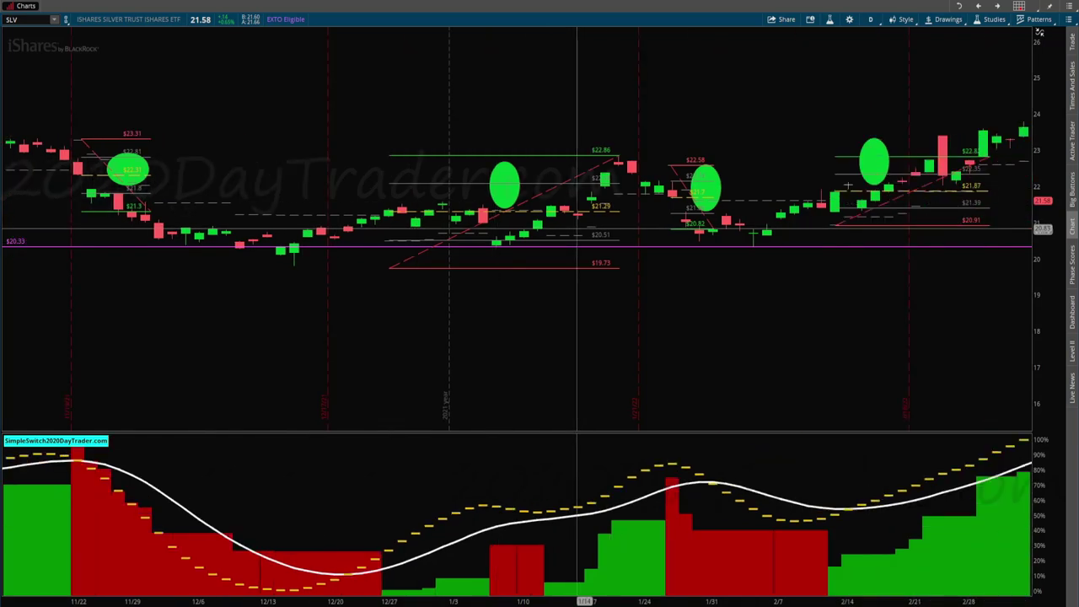
pyautogui.scroll(-20, 613, 228)
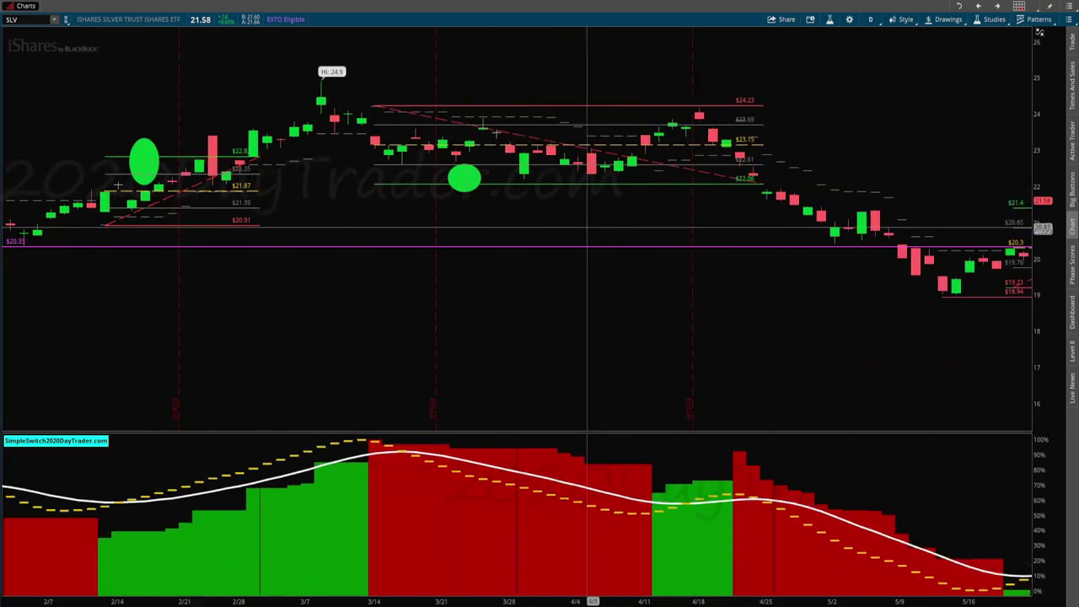
pyautogui.scroll(-18, 588, 227)
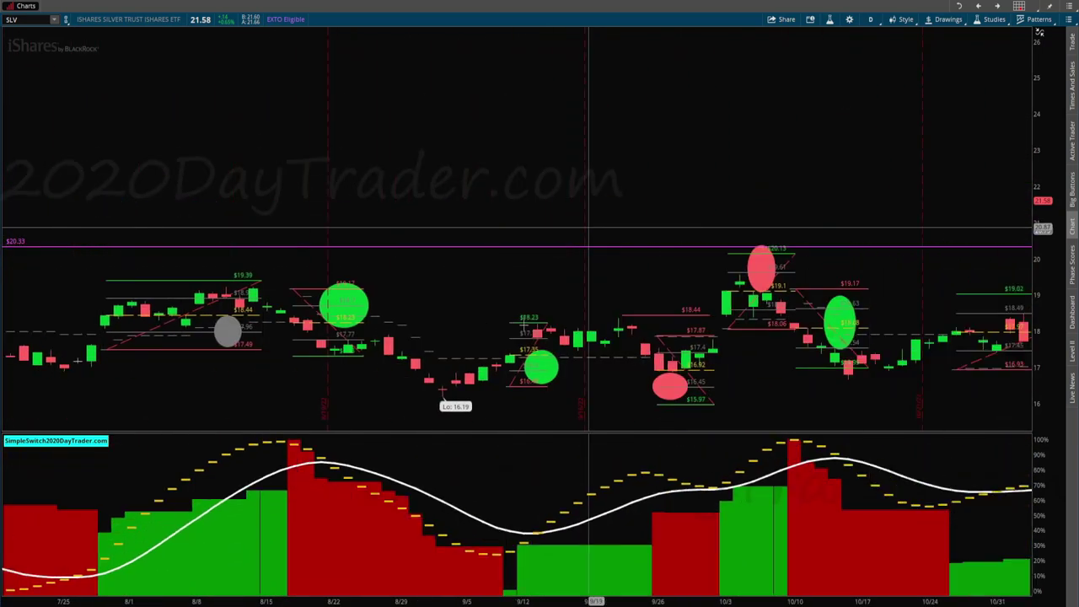
pyautogui.scroll(-20, 588, 228)
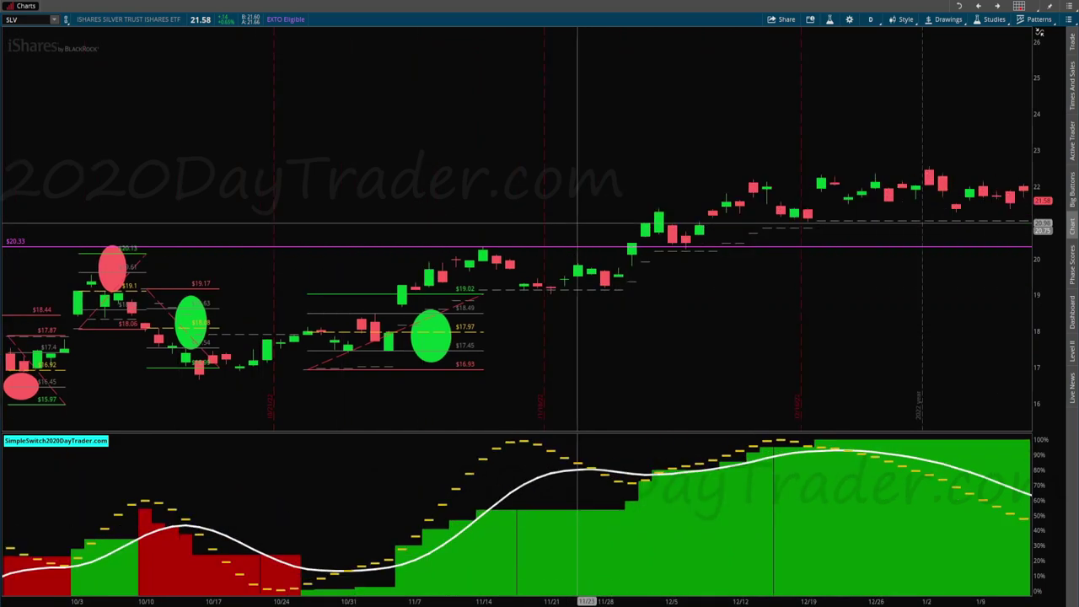
# Examine SLV's marked quadrants relative to the $20.33 line forward to September 2023, back to autumn 2021, and forward to the latest candles
pyautogui.scroll(-20, 577, 224)
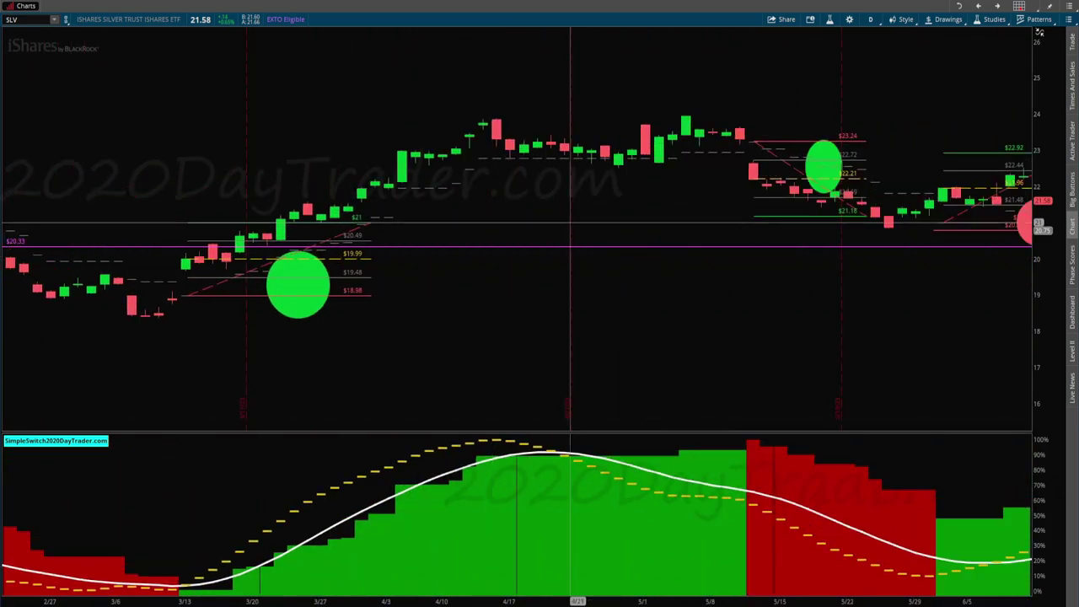
pyautogui.scroll(-18, 569, 223)
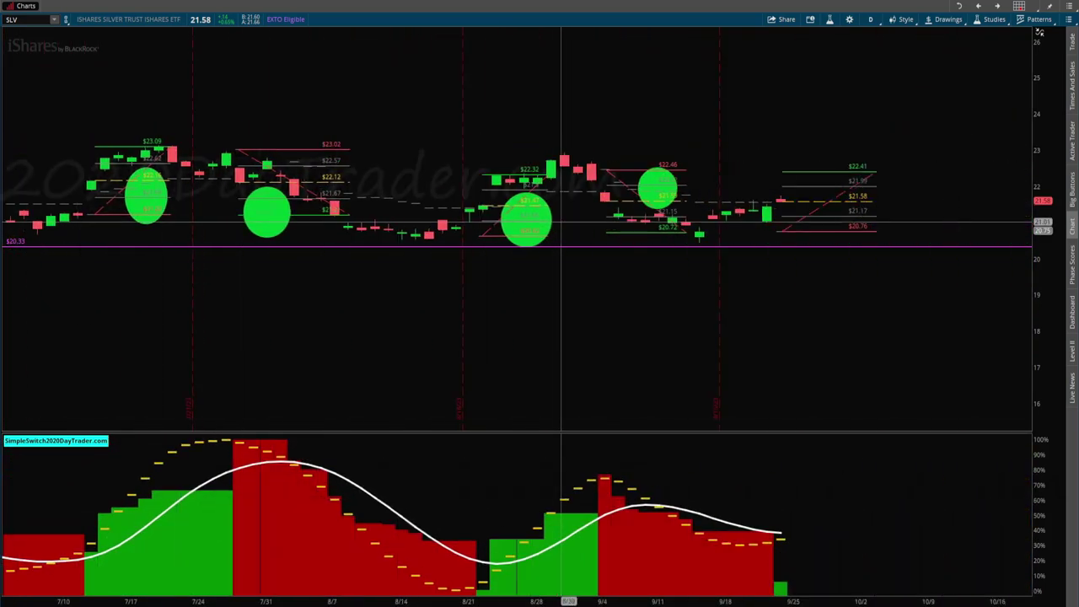
pyautogui.scroll(20, 624, 261)
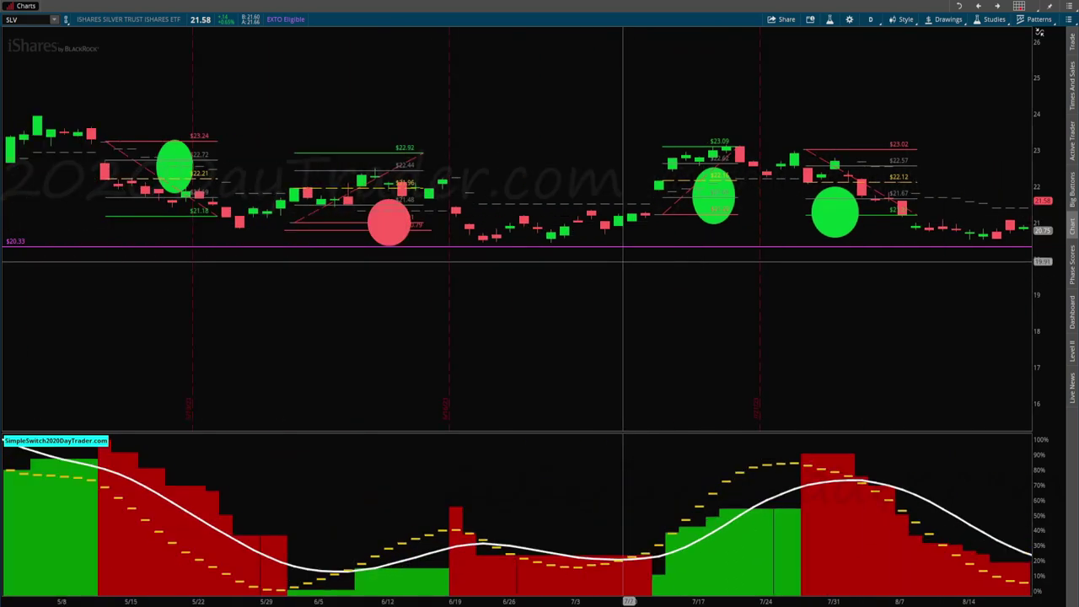
pyautogui.scroll(-20, 623, 261)
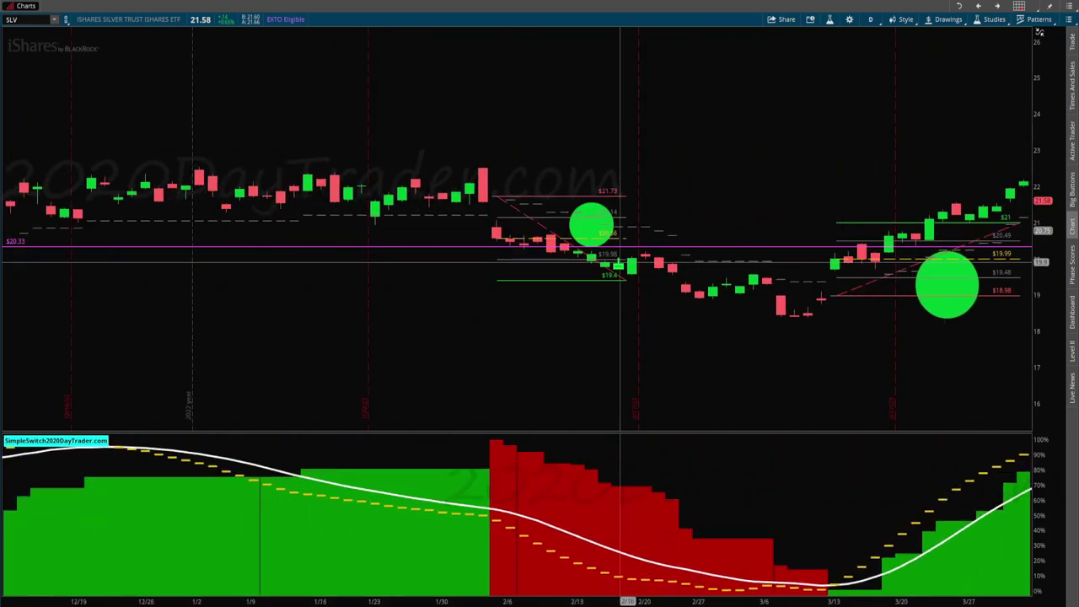
pyautogui.scroll(7, 614, 263)
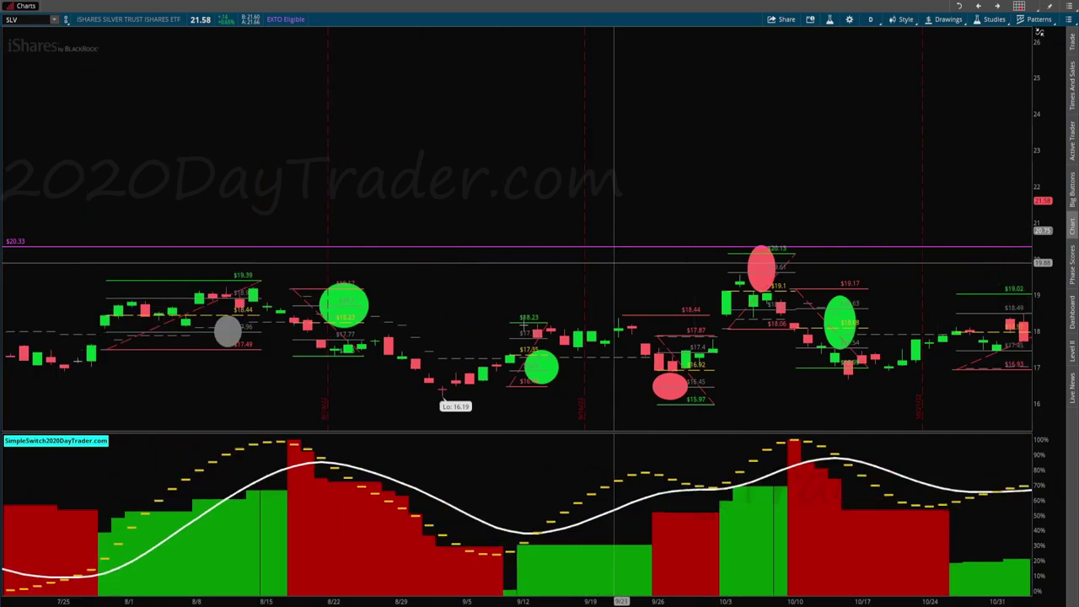
pyautogui.scroll(10, 614, 263)
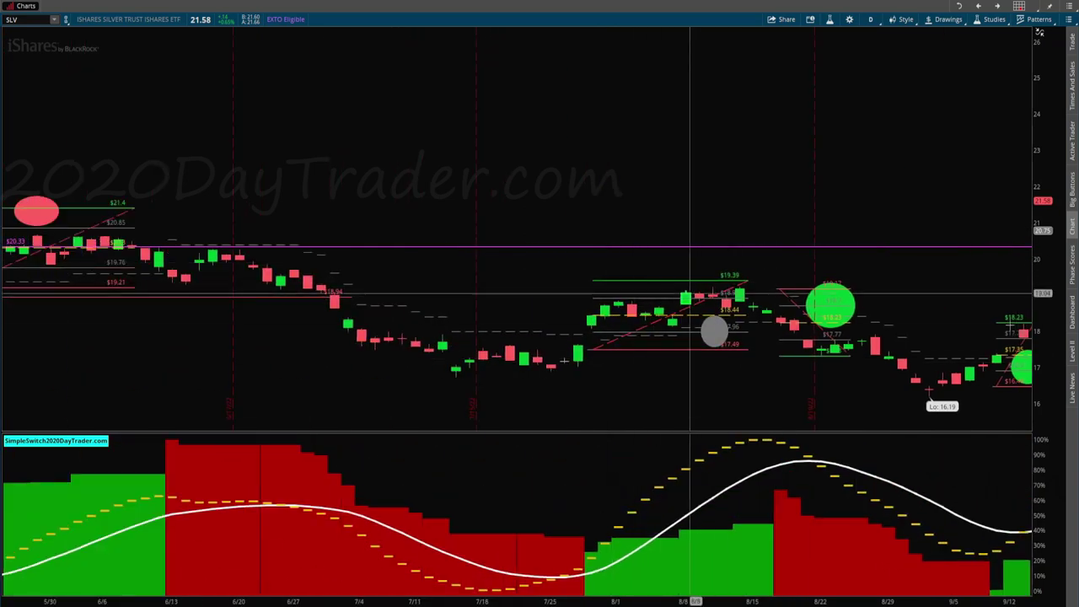
pyautogui.scroll(10, 703, 304)
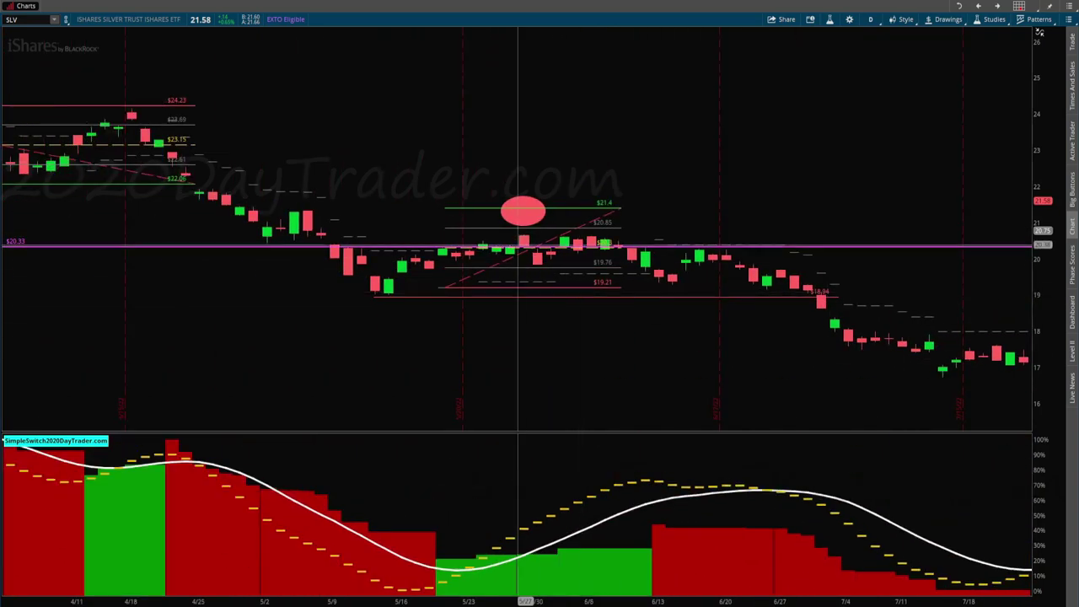
pyautogui.scroll(-20, 530, 244)
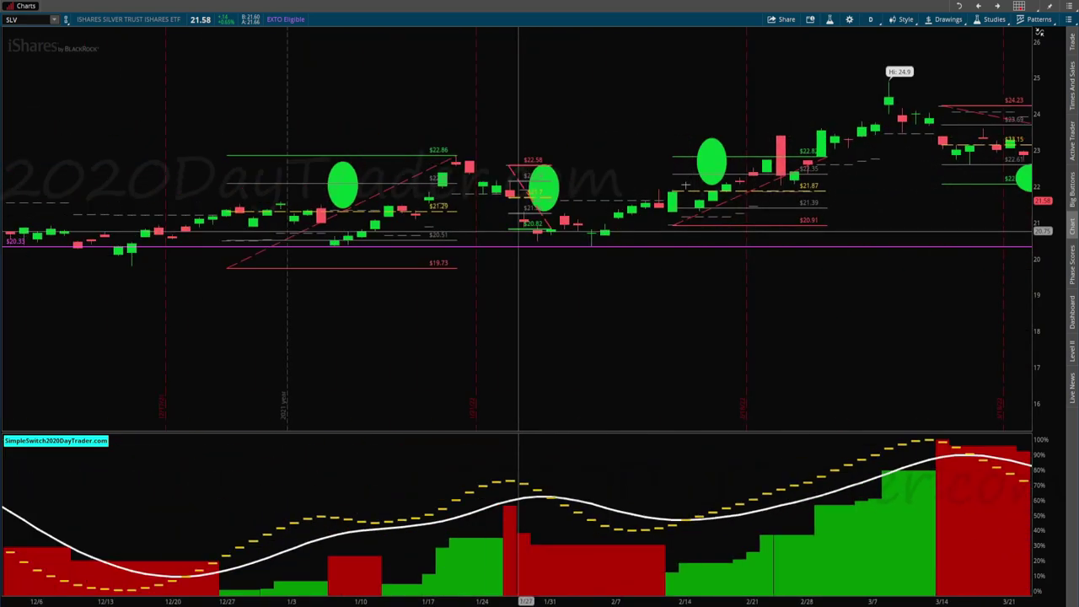
pyautogui.scroll(2, 518, 253)
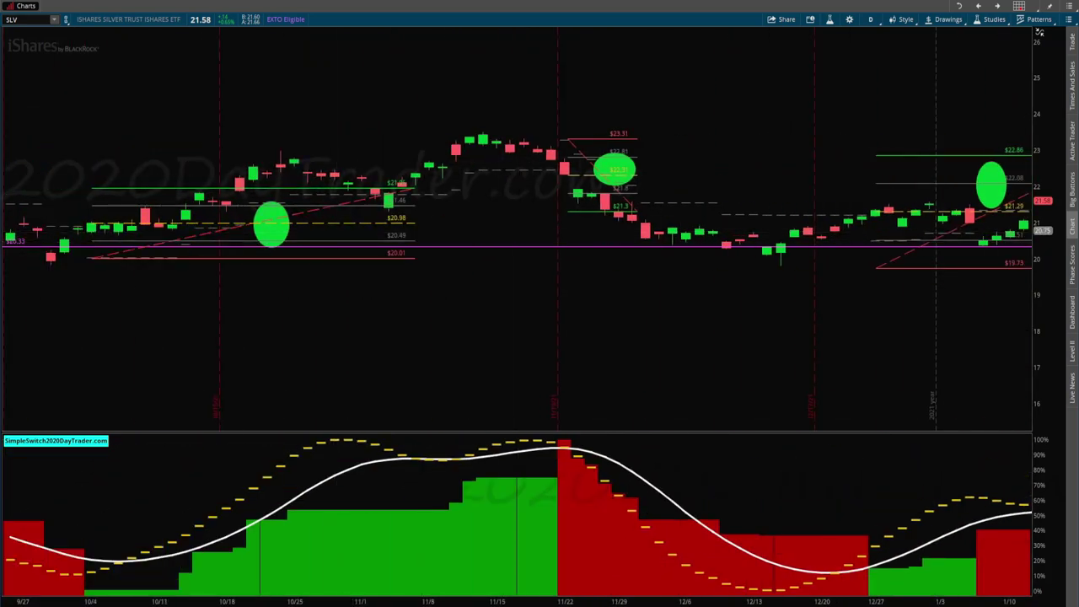
pyautogui.scroll(15, 419, 412)
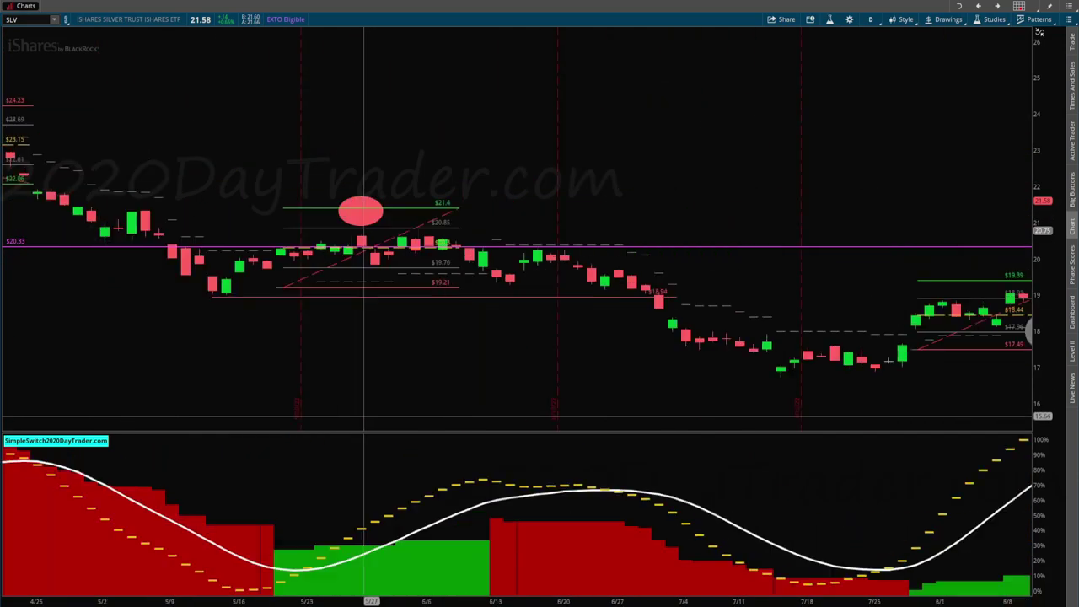
pyautogui.scroll(-7, 364, 413)
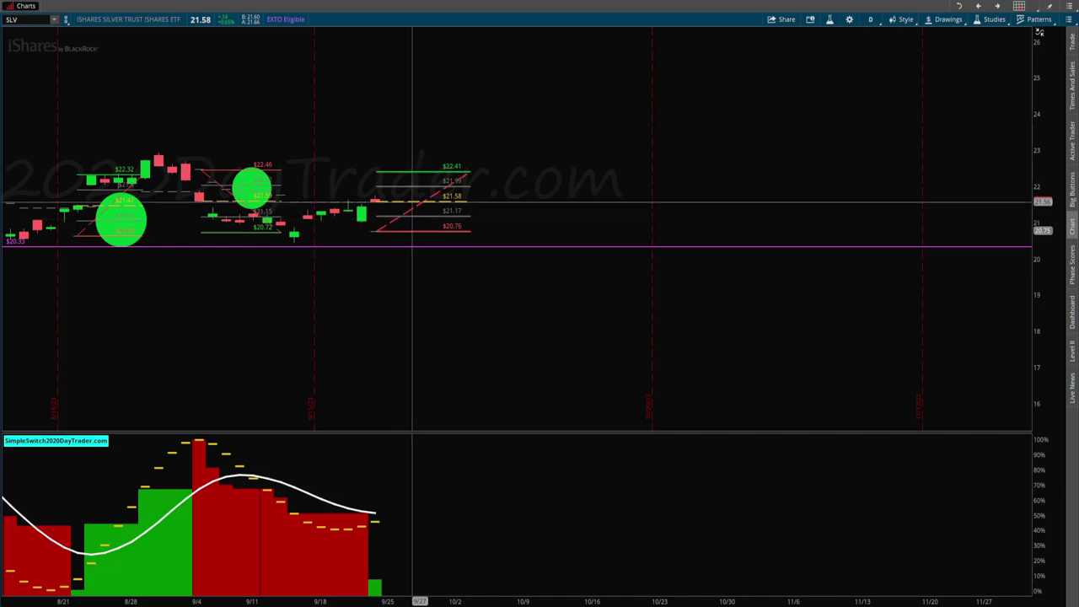
# Compare the SLV quadrants marked above the $20.33 line from May through September 2023 with the newest unmarked quadrant
pyautogui.scroll(8, 413, 202)
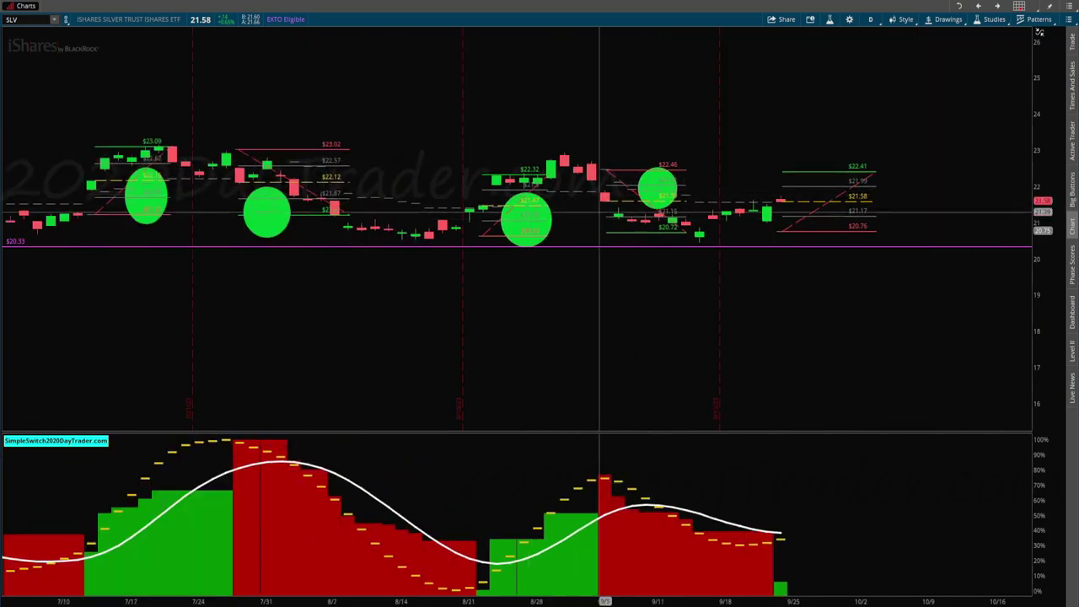
pyautogui.scroll(4, 599, 212)
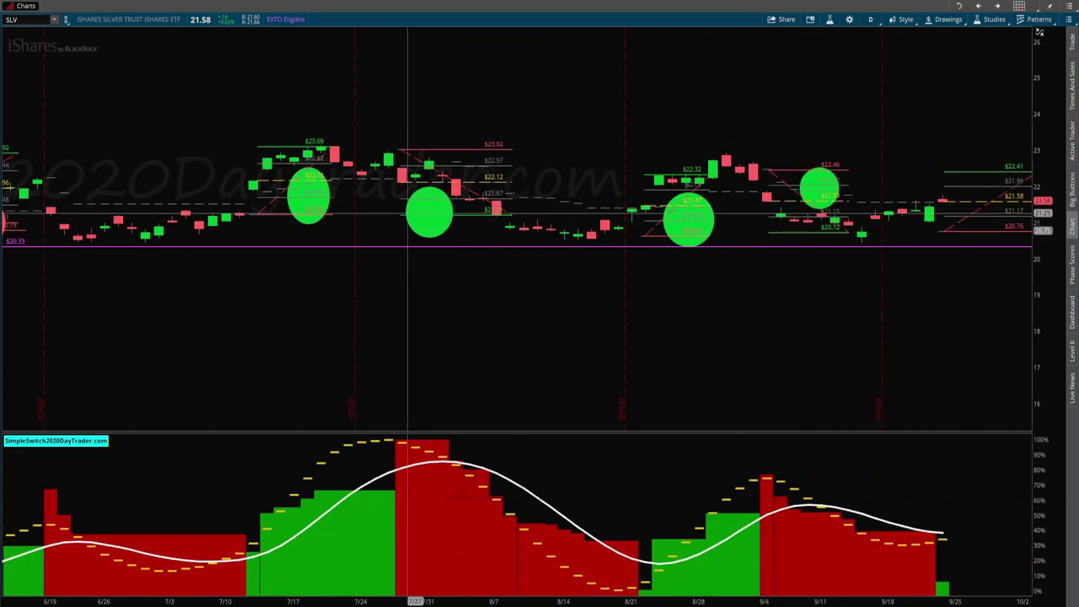
pyautogui.scroll(-11, 408, 213)
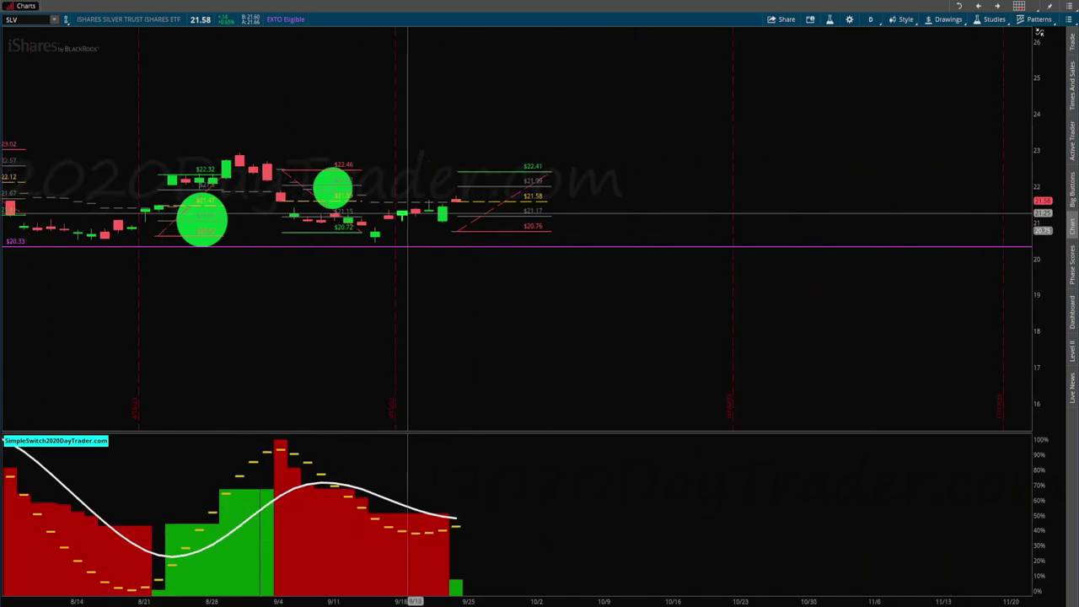
pyautogui.scroll(7, 419, 219)
pyautogui.scroll(10, 453, 228)
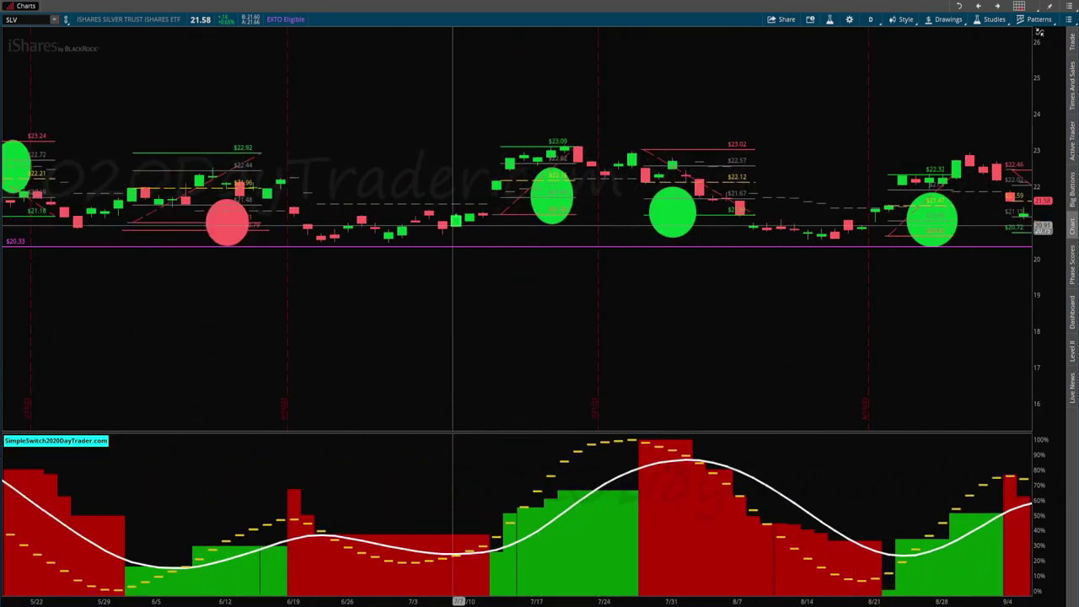
pyautogui.scroll(-10, 455, 225)
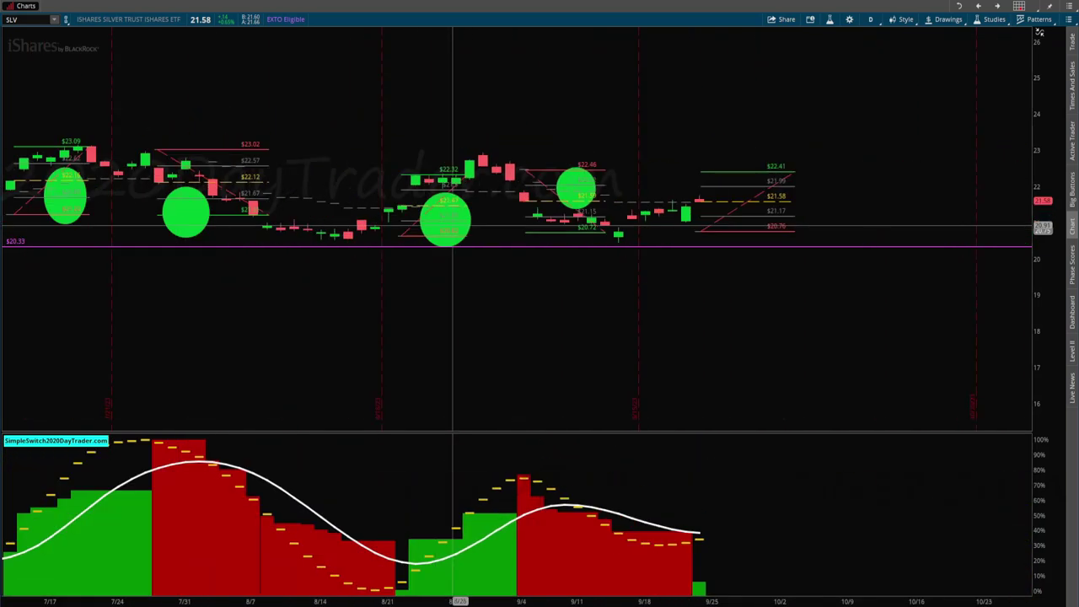
pyautogui.scroll(10, 458, 228)
pyautogui.scroll(14, 169, 211)
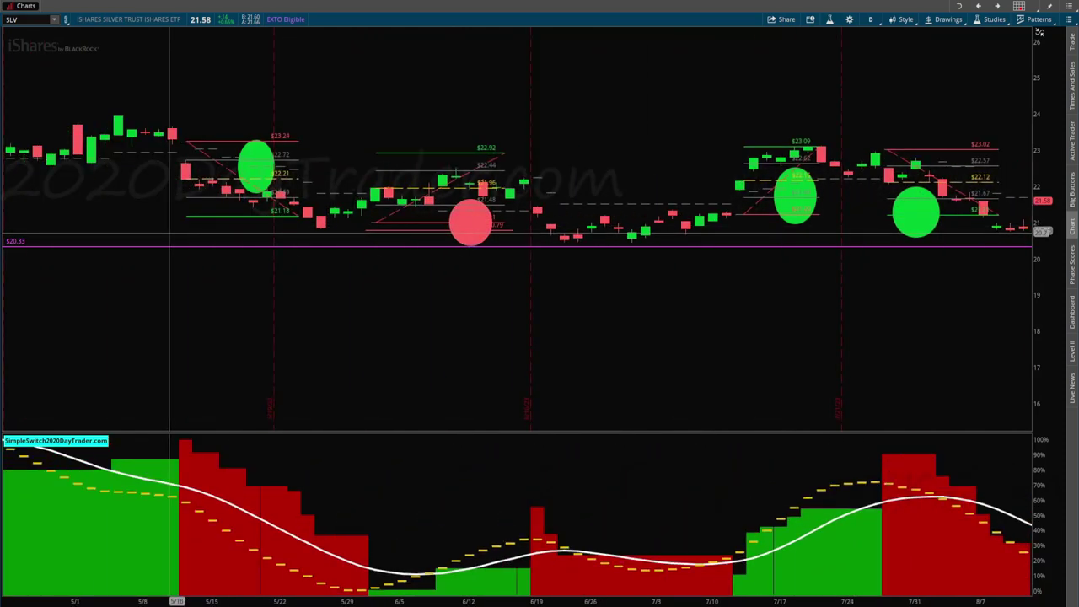
pyautogui.scroll(-15, 267, 242)
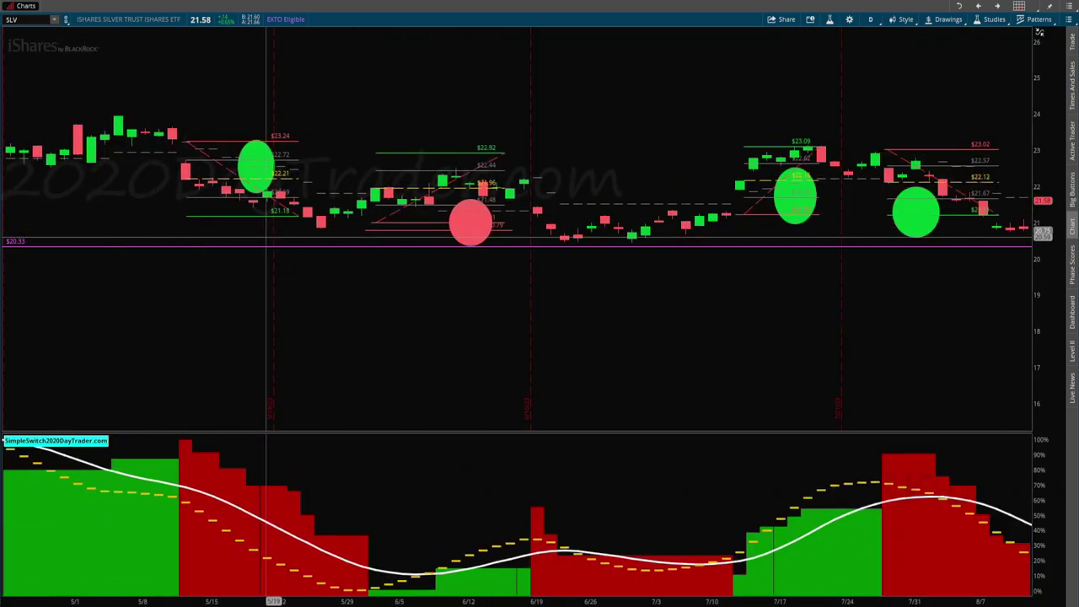
pyautogui.scroll(-10, 295, 244)
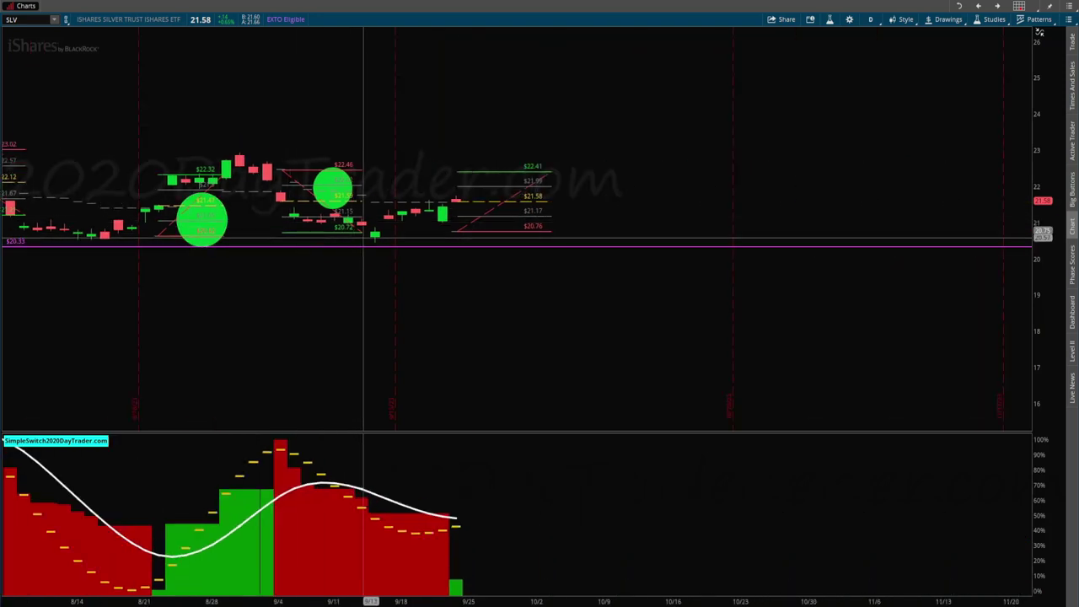
pyautogui.scroll(-2, 363, 244)
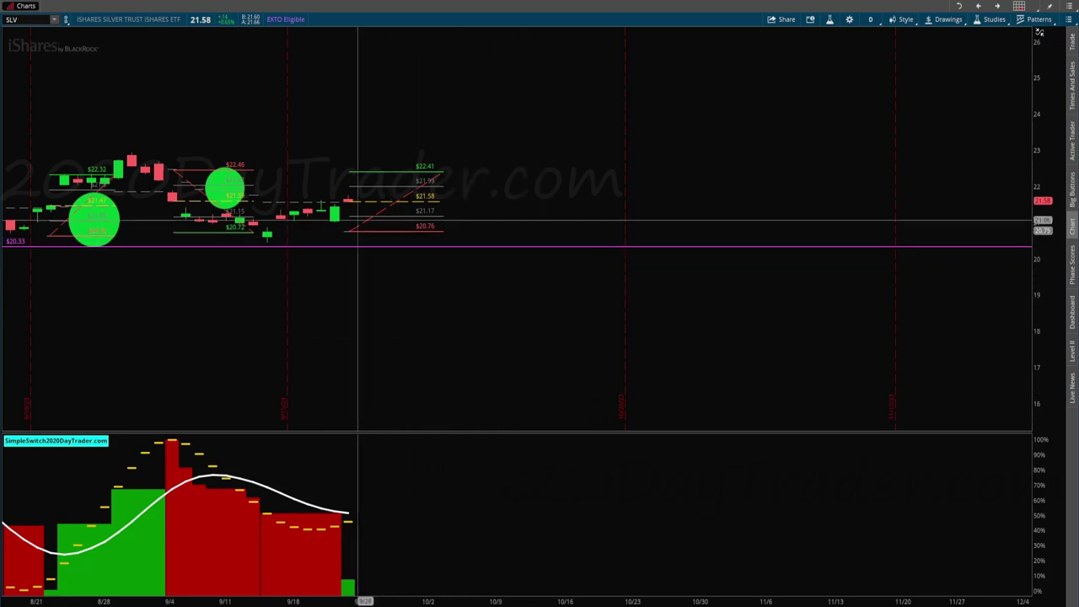
# Inspect the newest SLV quadrant between $20.76 and $22.41 up close, focusing on its $21.58 midline
pyautogui.moveTo(281, 91); pyautogui.dragTo(354, 163)
pyautogui.scroll(3, 637, 349)
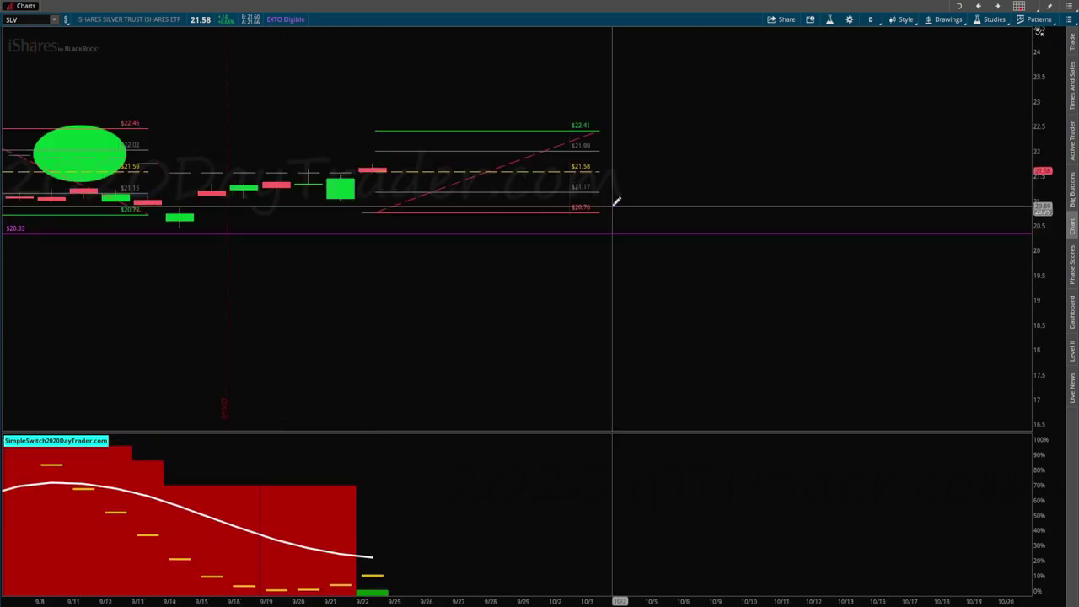
pyautogui.moveTo(1042, 269); pyautogui.dragTo(1062, 289)
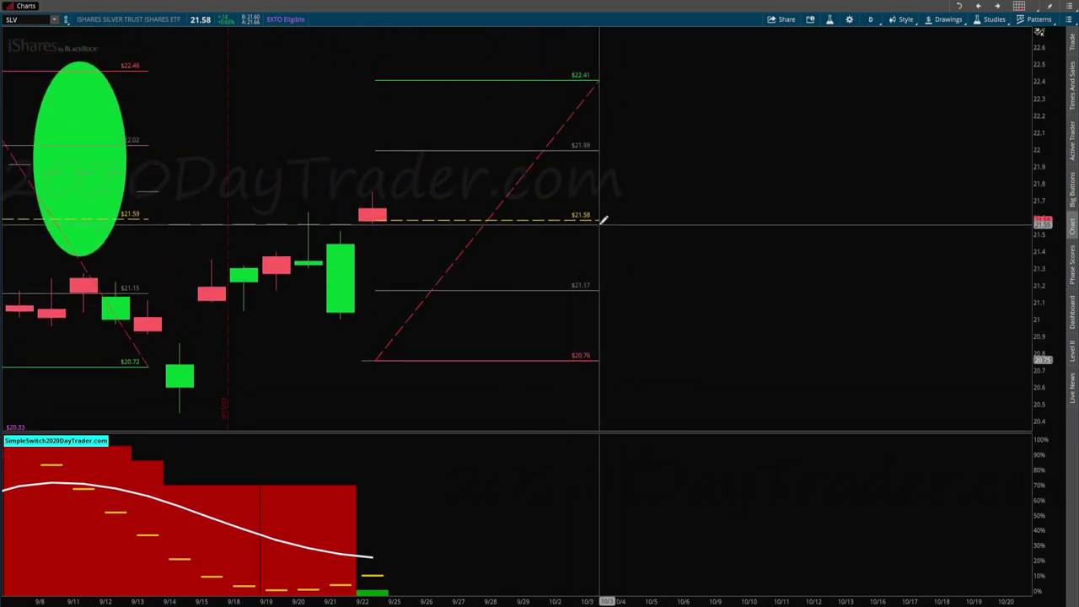
pyautogui.moveTo(559, 217)
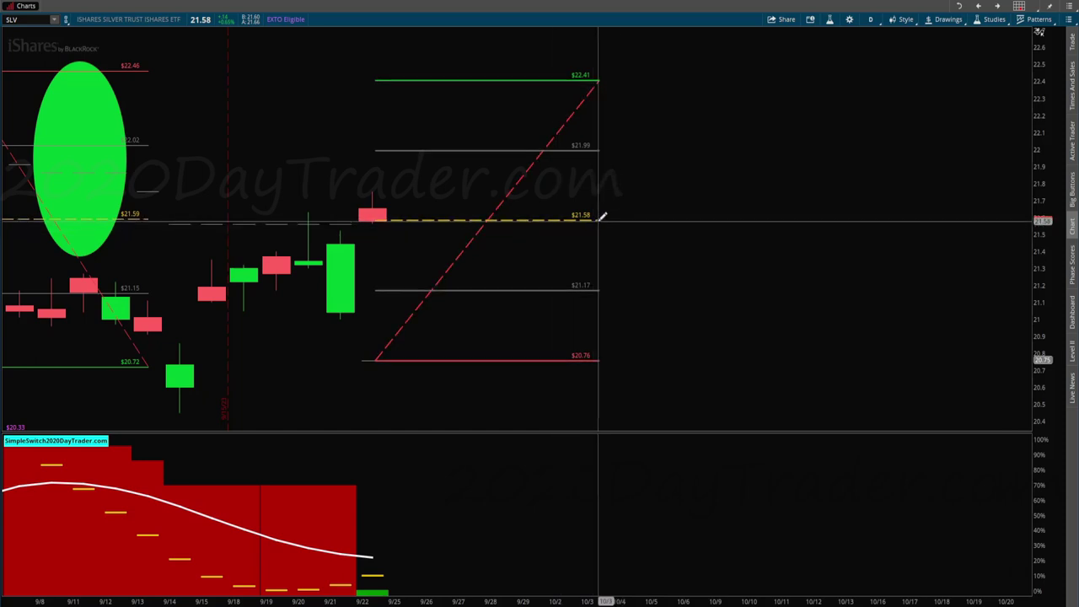
pyautogui.moveTo(460, 218)
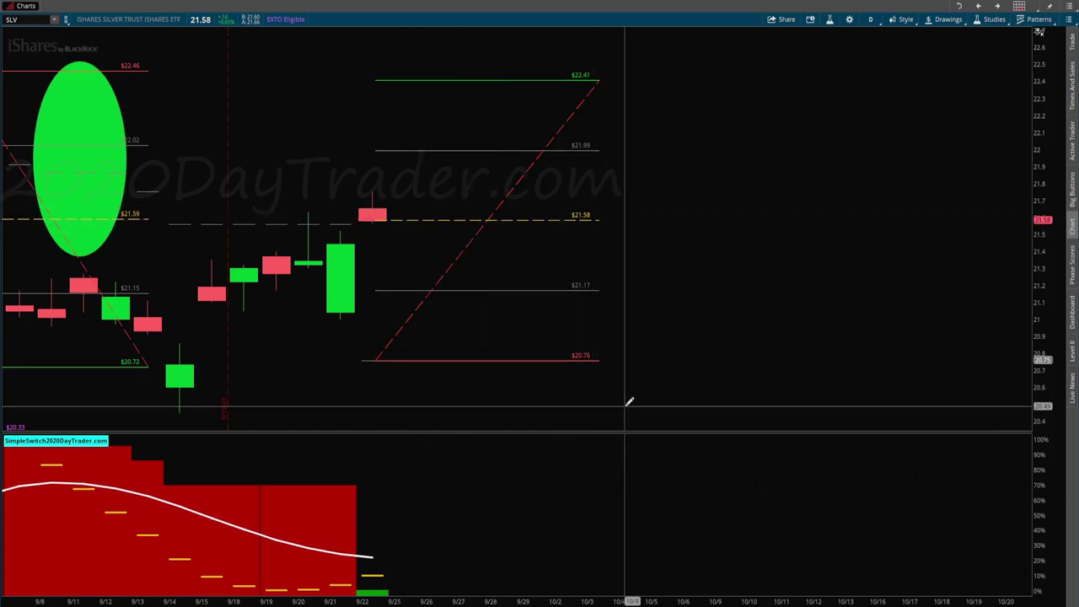
# Draw a downward quadrant from $21.58 to $19.94 in early October with grey levels, and add a green price line at $19.94
pyautogui.moveTo(1051, 230); pyautogui.dragTo(1050, 269)
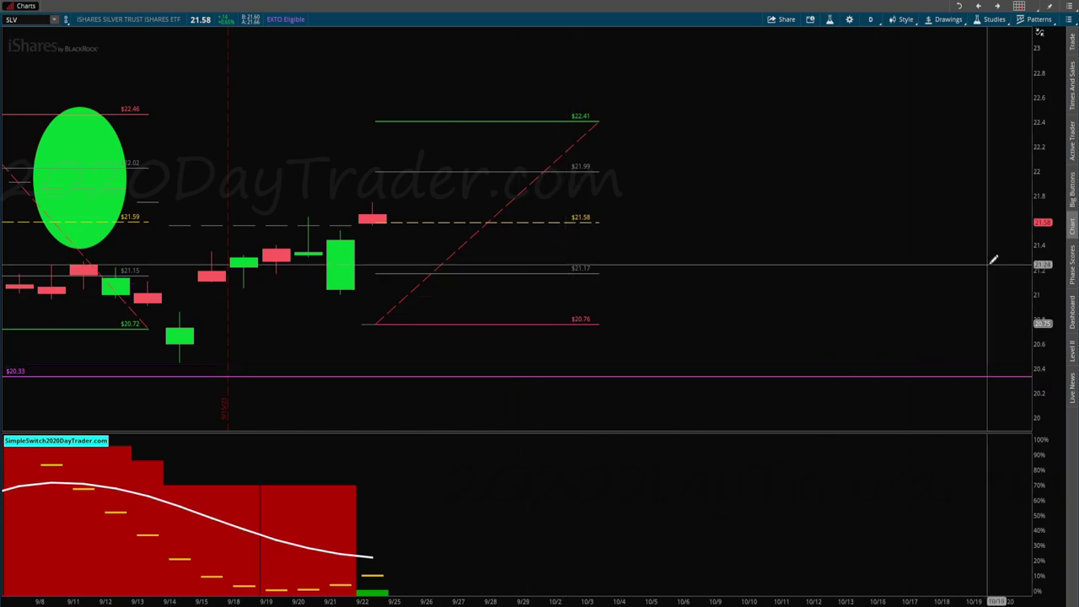
pyautogui.moveTo(1051, 177); pyautogui.dragTo(1051, 223)
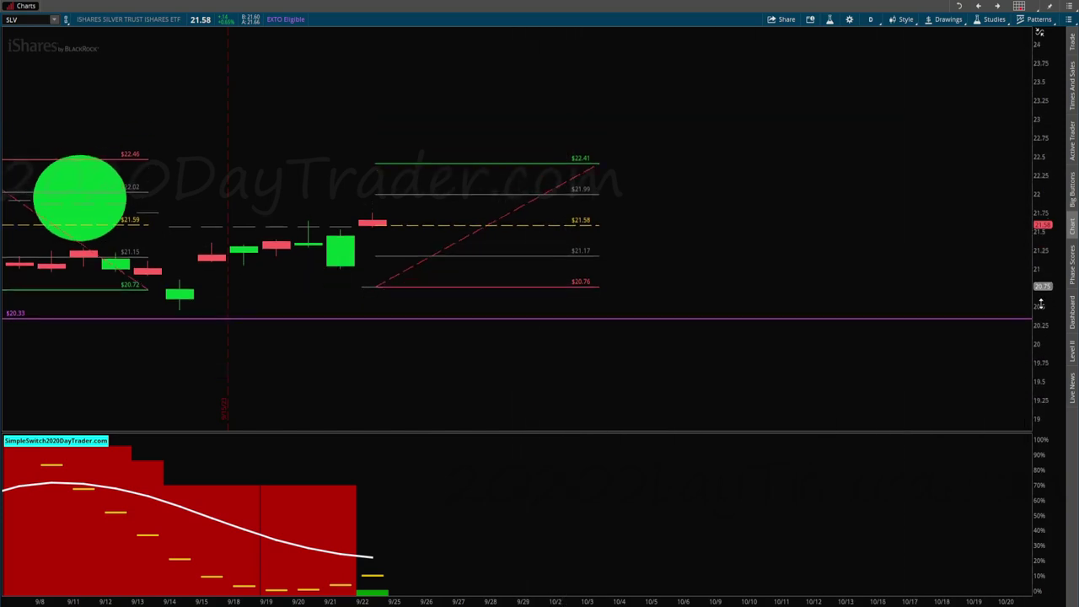
pyautogui.click(570, 224)
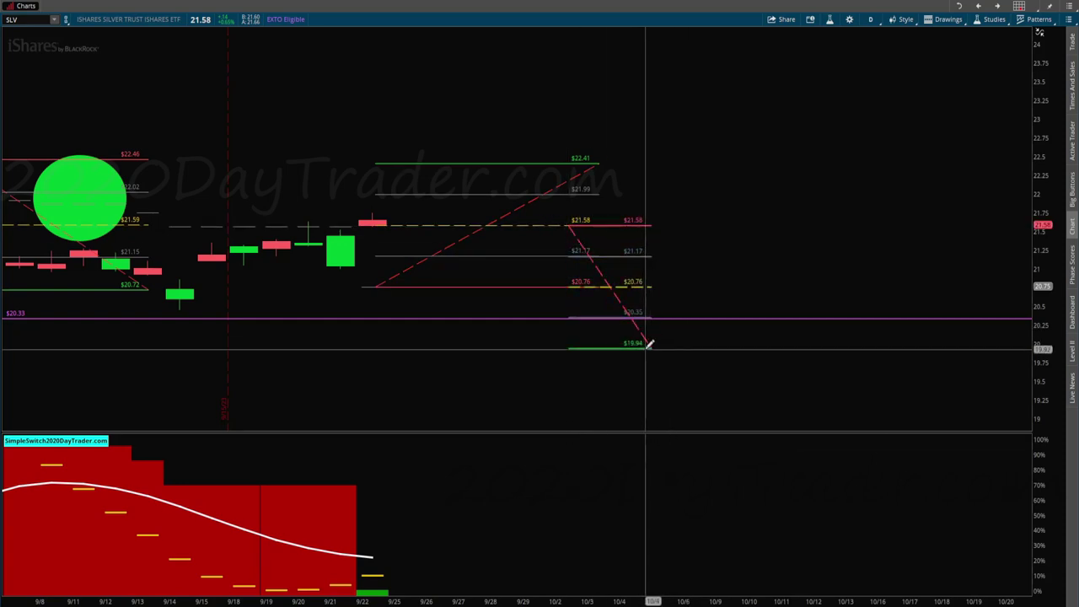
pyautogui.click(647, 343)
pyautogui.rightClick(646, 343)
pyautogui.click(687, 352)
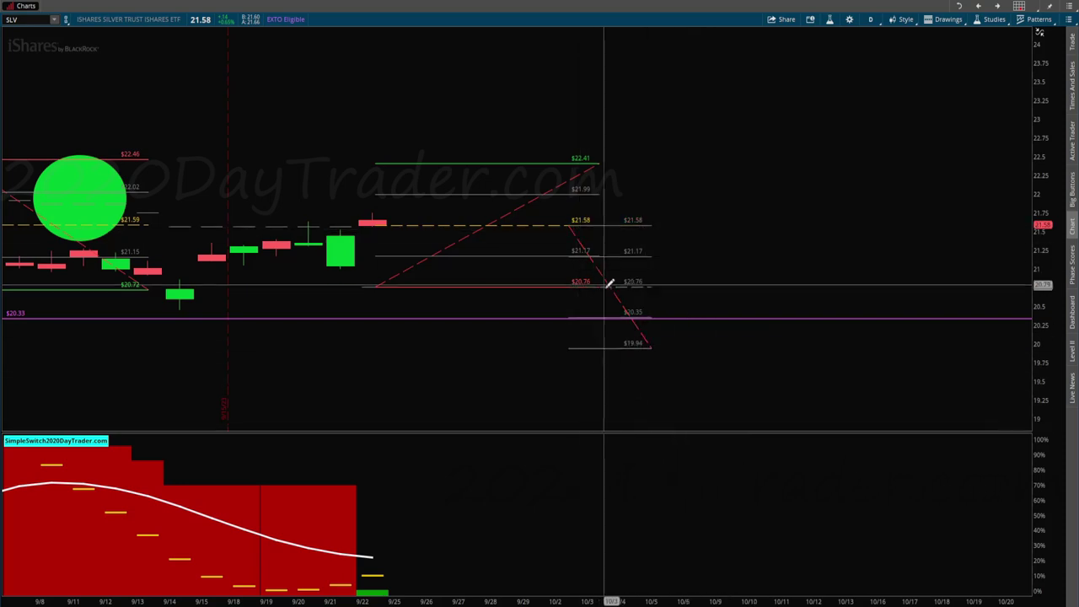
pyautogui.rightClick(642, 343)
pyautogui.click(674, 396)
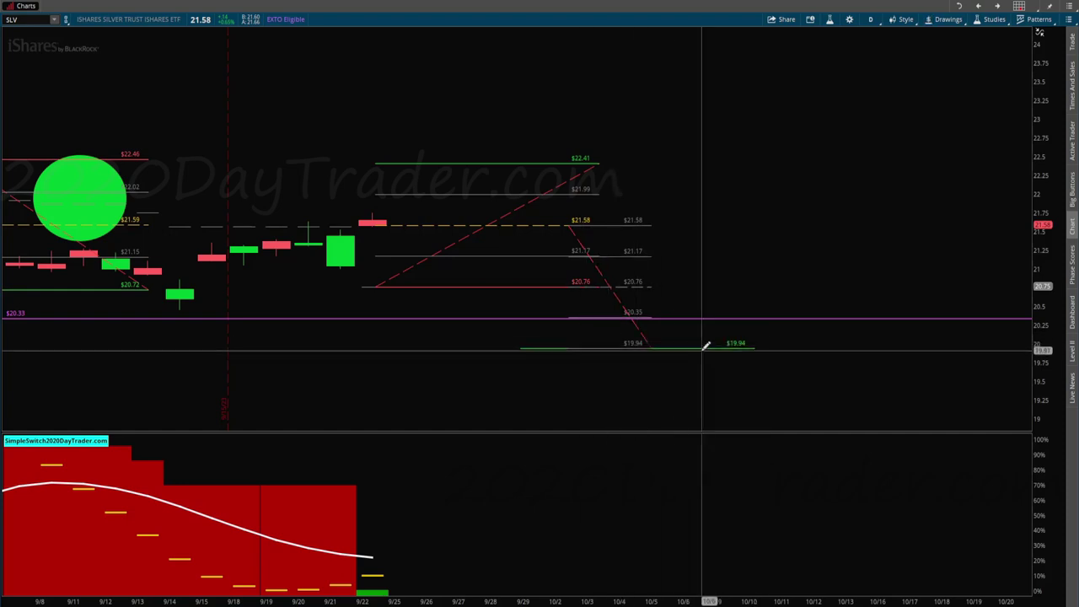